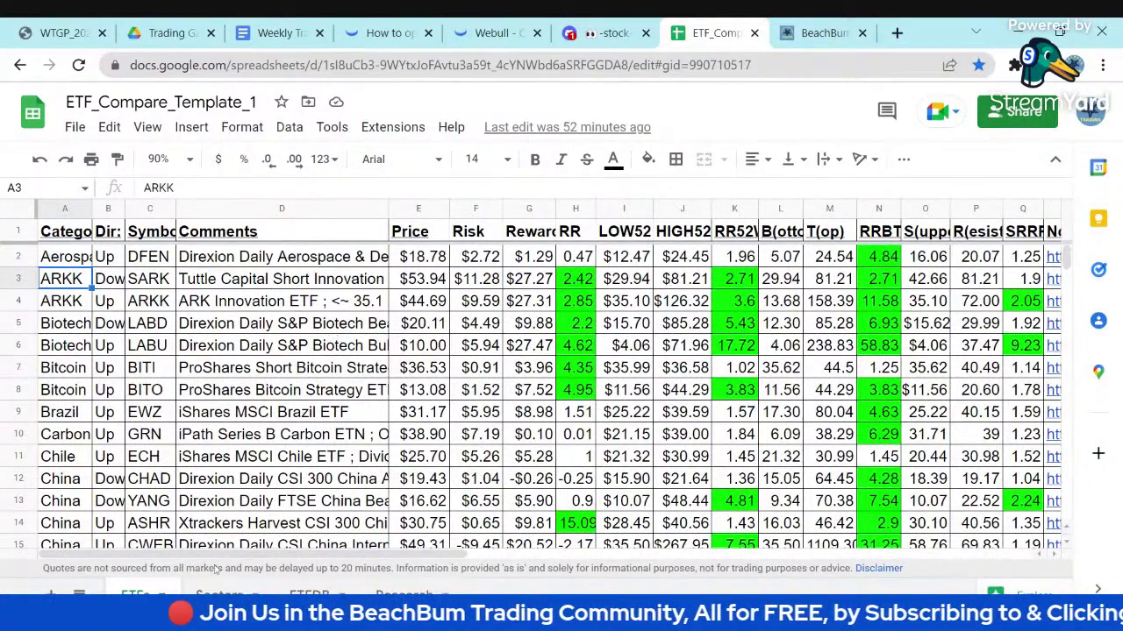
Step: Check the Health Care sector's daily change on the Sectors sheet and return to the ETFs sheet
{"action": "left_click", "coordinate": [219, 596]}
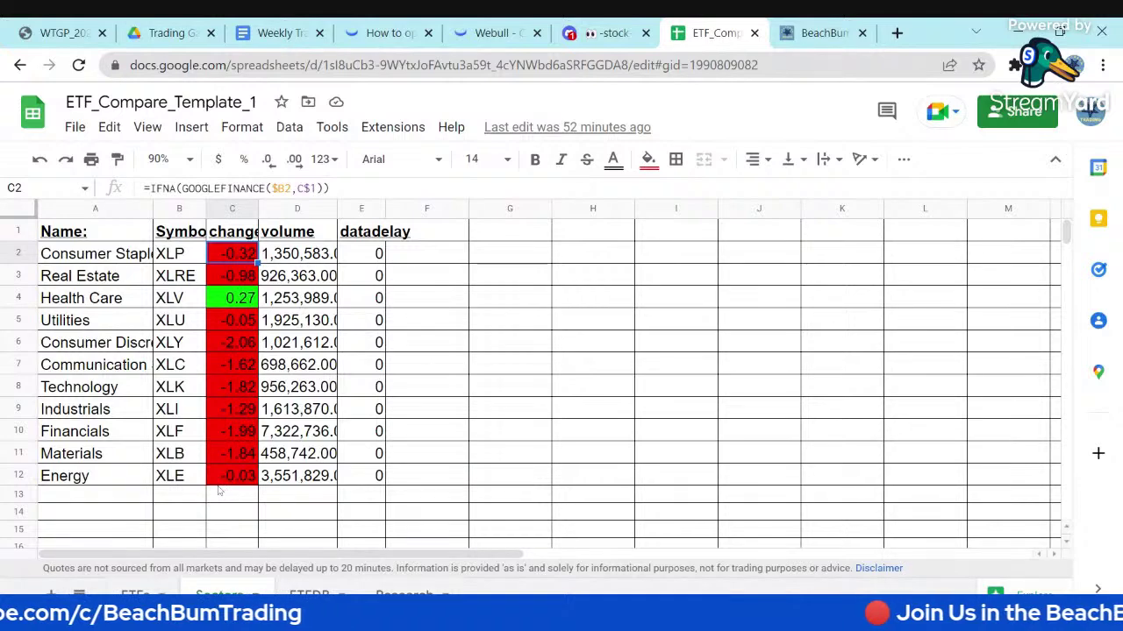
{"action": "left_click", "coordinate": [241, 300]}
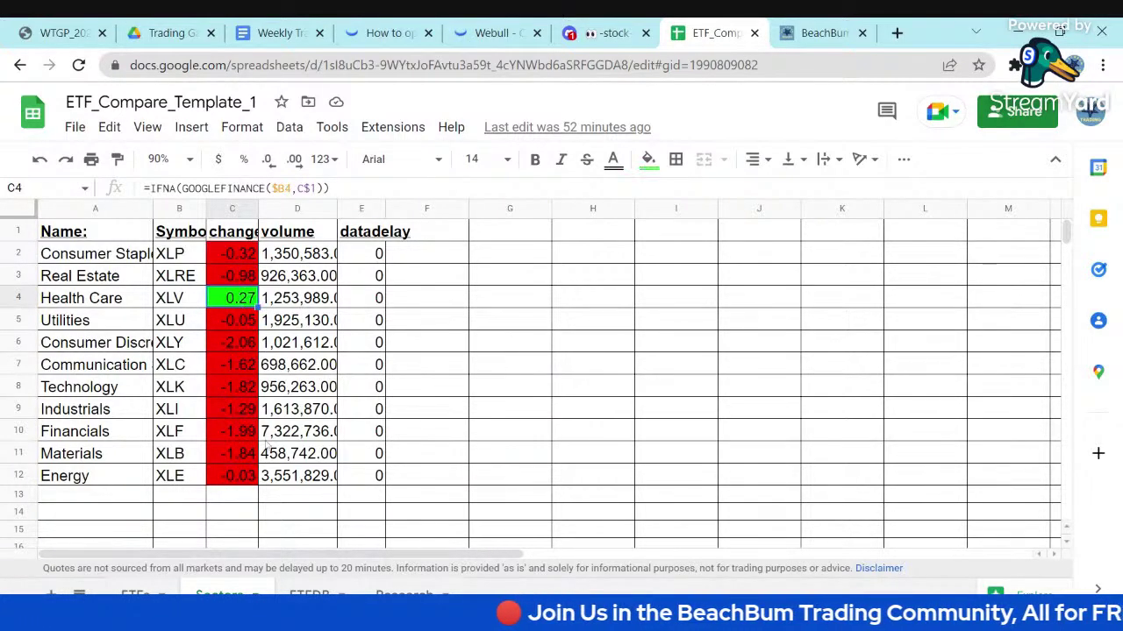
{"action": "left_click", "coordinate": [135, 594]}
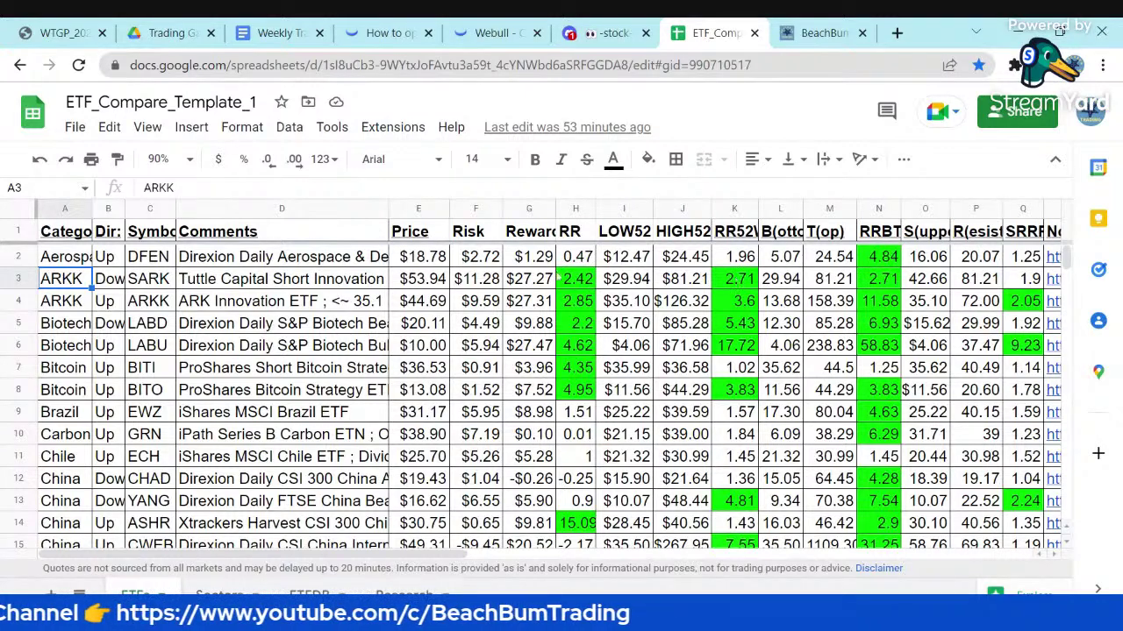
Step: Compare the RR and resistance-to-support ratios of the ARKK category funds SARK and ARKK
{"action": "left_click", "coordinate": [590, 279]}
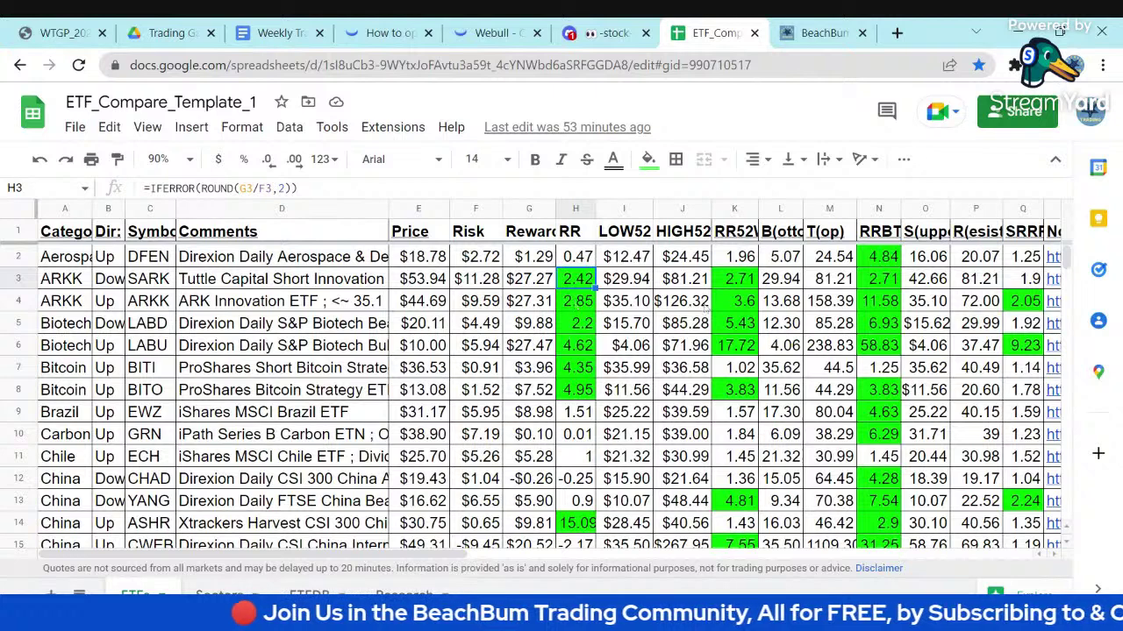
{"action": "left_click", "coordinate": [752, 303]}
{"action": "left_click", "coordinate": [1020, 303]}
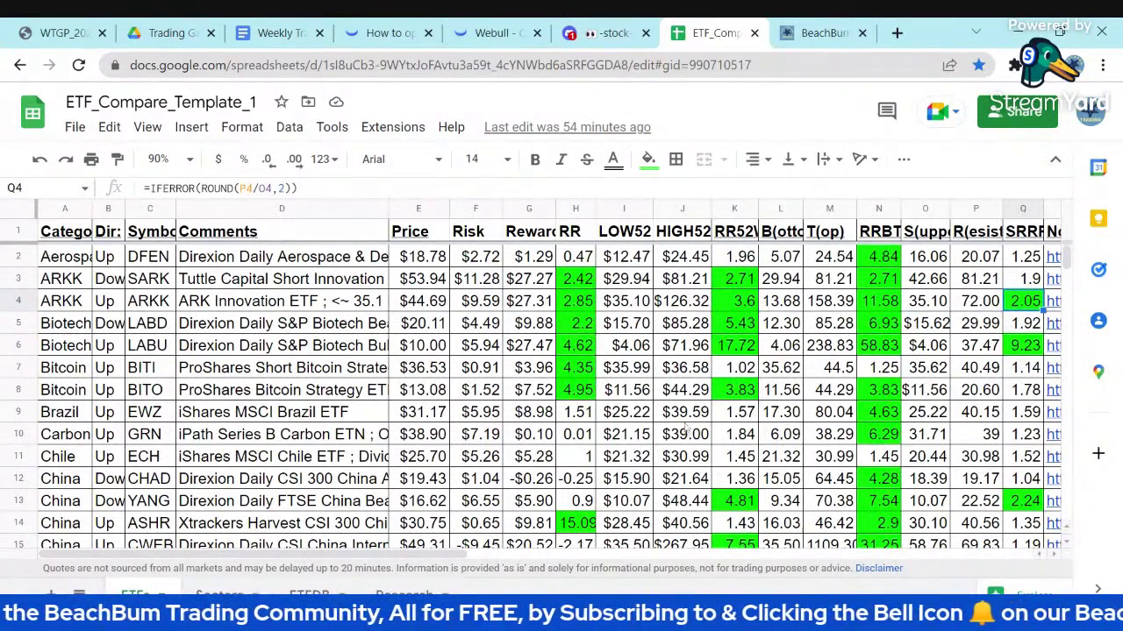
{"action": "left_click", "coordinate": [580, 305]}
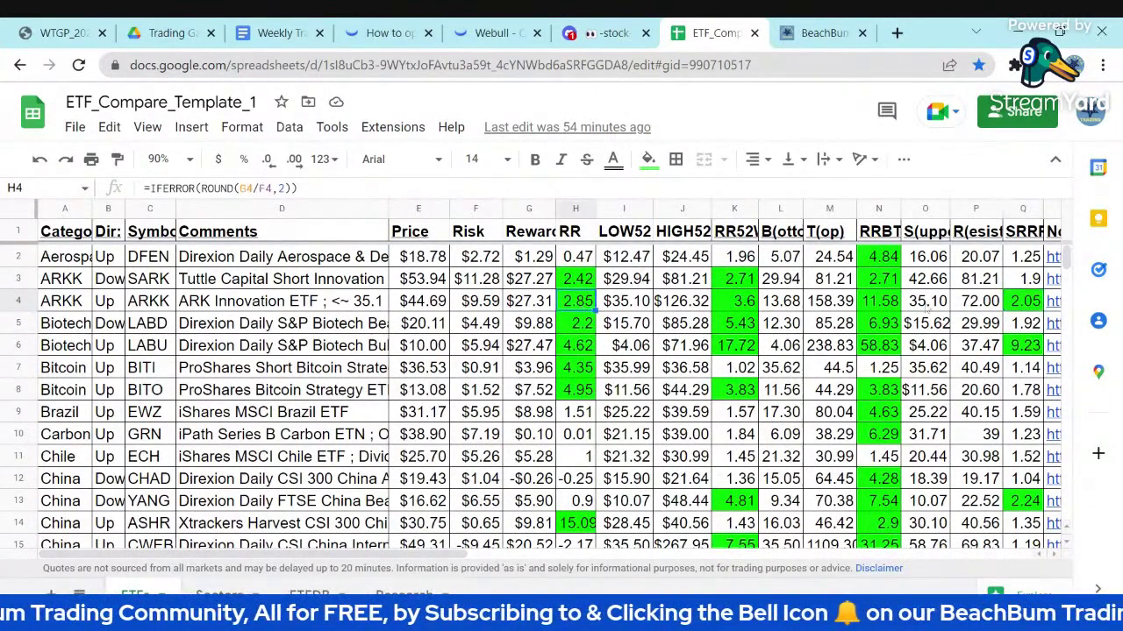
{"action": "left_click", "coordinate": [1019, 307]}
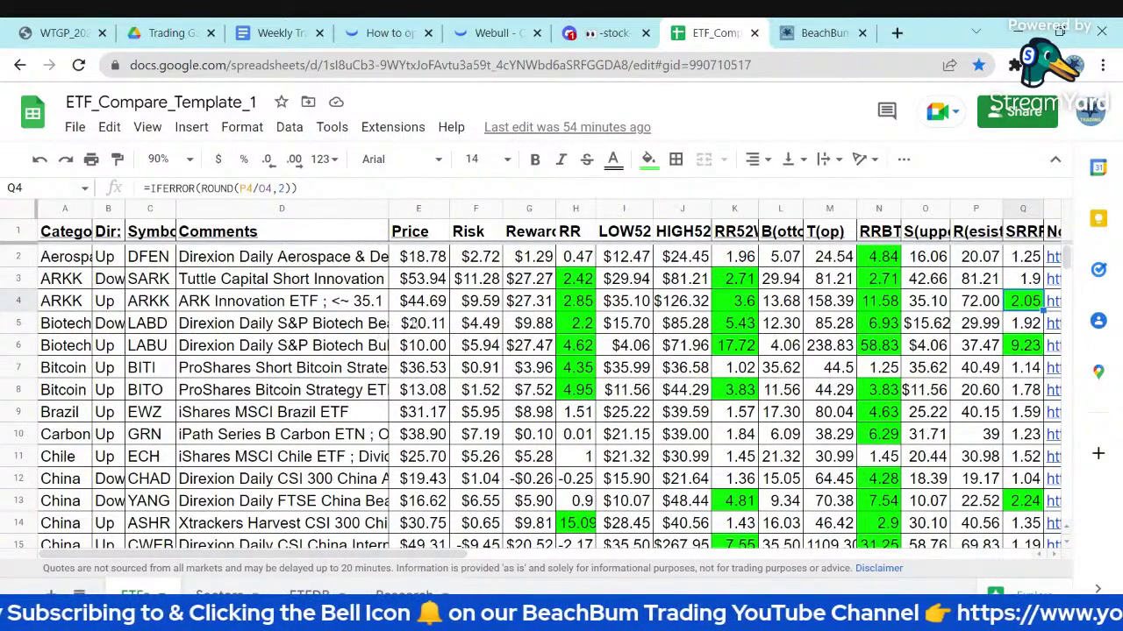
Step: Compare LABD's price with its support level and check its resistance-to-support ratio
{"action": "left_click", "coordinate": [431, 325]}
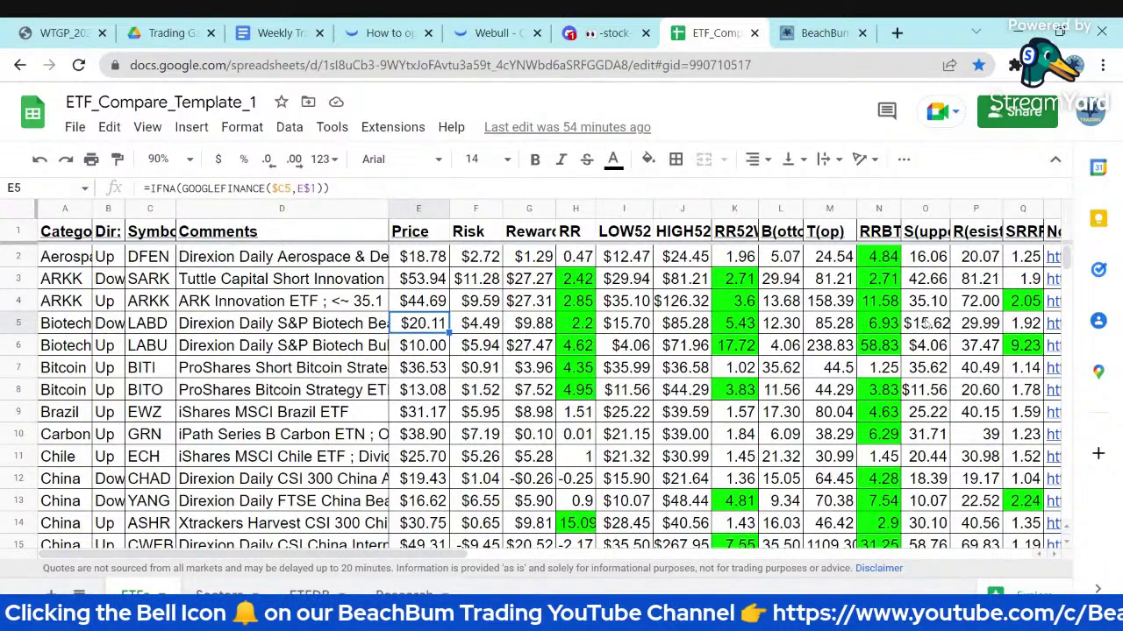
{"action": "left_click", "coordinate": [926, 324]}
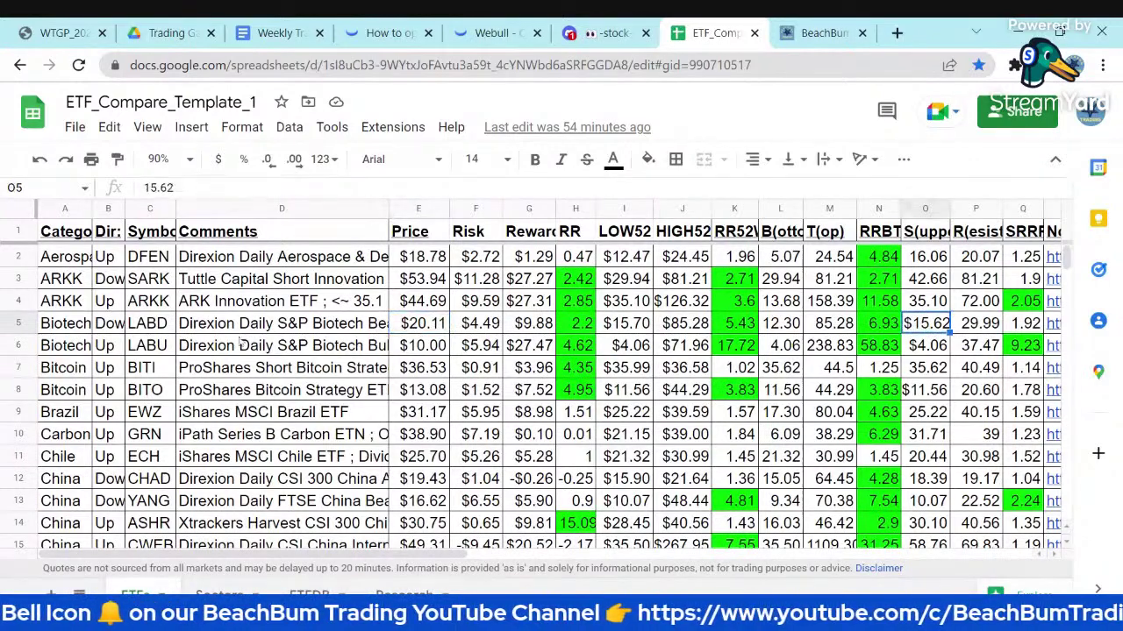
{"action": "left_click", "coordinate": [154, 332]}
{"action": "left_click", "coordinate": [426, 331]}
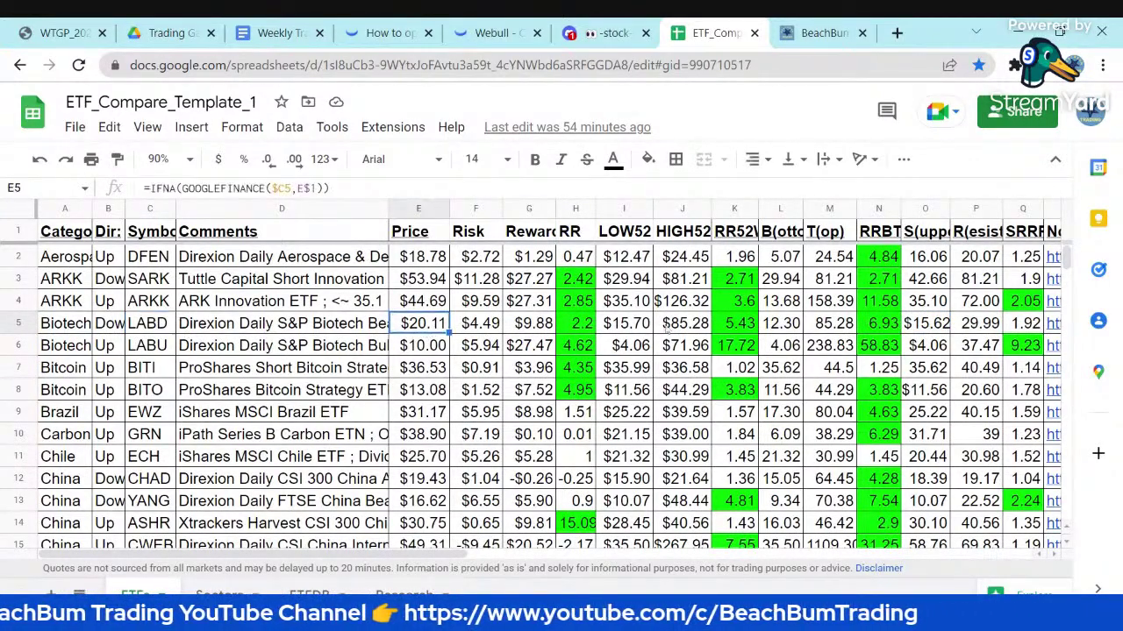
{"action": "left_click", "coordinate": [930, 327]}
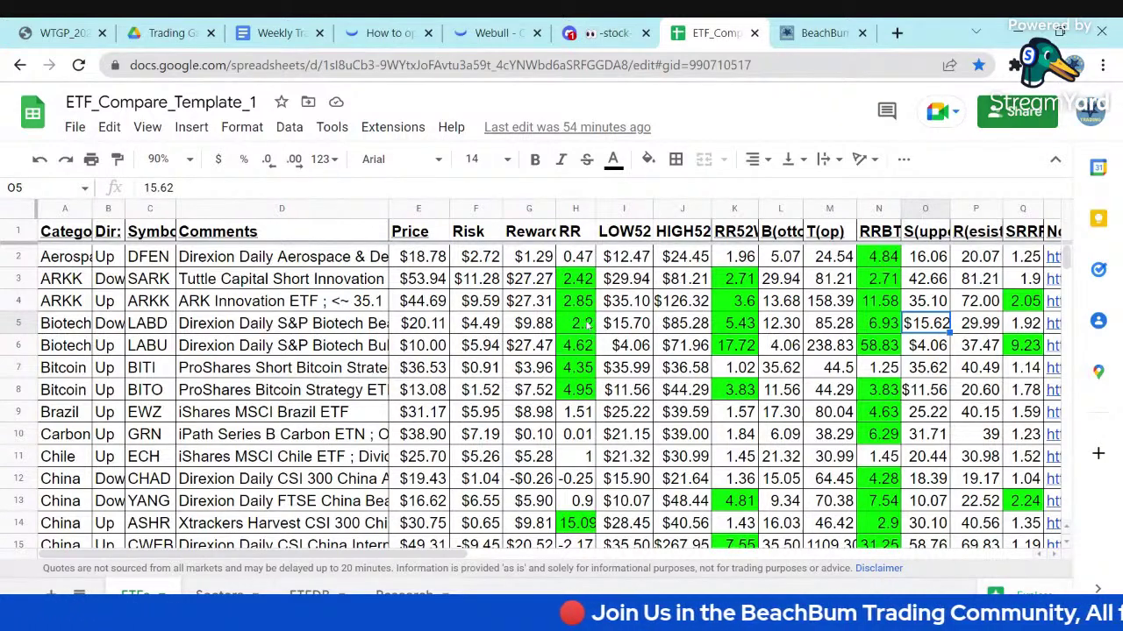
{"action": "left_click", "coordinate": [1024, 324]}
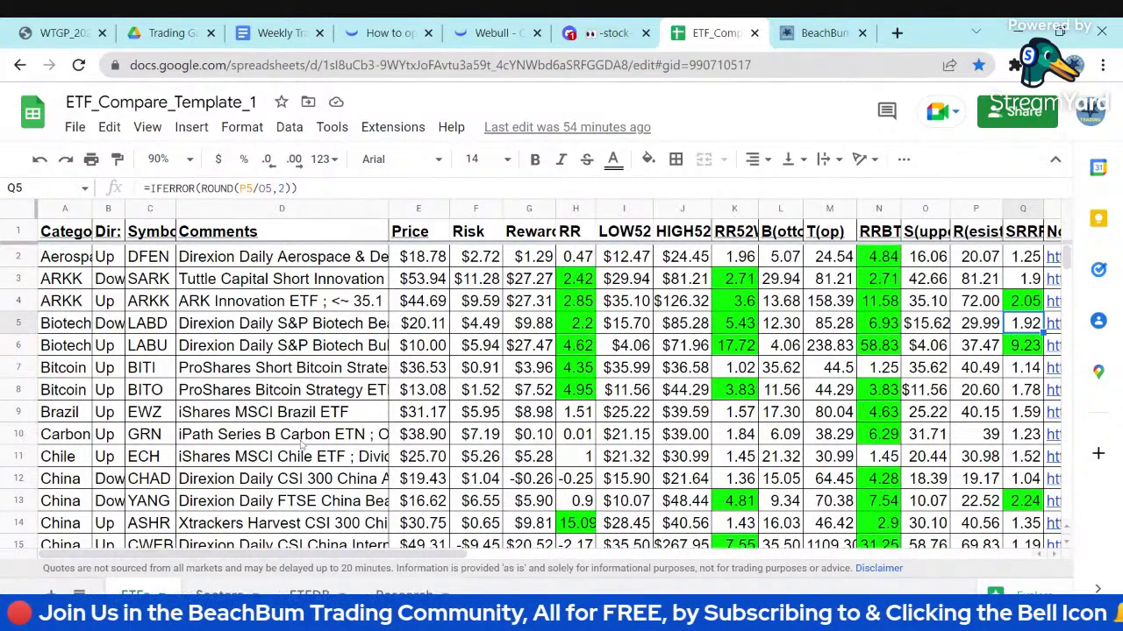
Step: Find the China funds in the ETF list and check the RR ratio of the inverse fund YANG
{"action": "scroll", "coordinate": [300, 446], "scroll_direction": "down", "scroll_amount": 1}
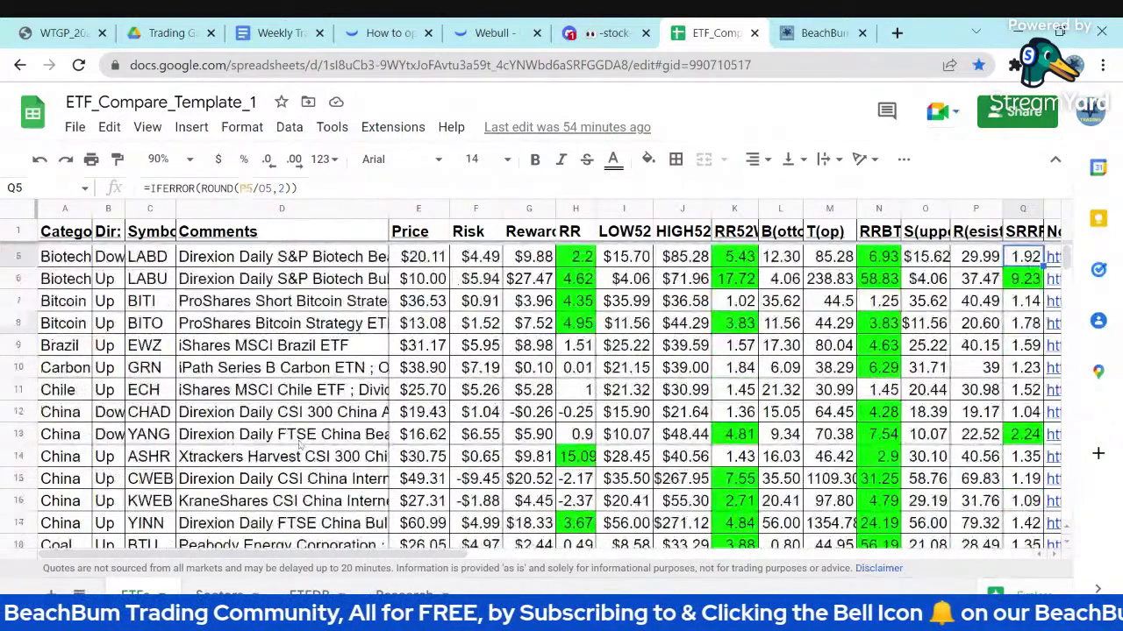
{"action": "scroll", "coordinate": [300, 447], "scroll_direction": "down", "scroll_amount": 2}
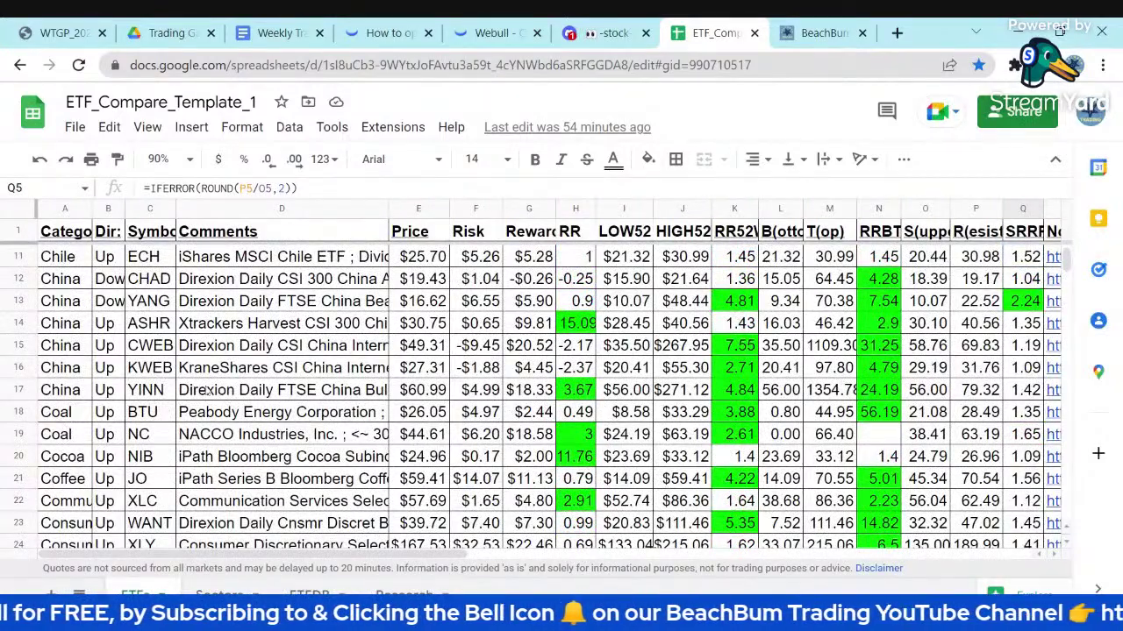
{"action": "scroll", "coordinate": [208, 391], "scroll_direction": "up", "scroll_amount": 2}
{"action": "scroll", "coordinate": [208, 391], "scroll_direction": "down", "scroll_amount": 2}
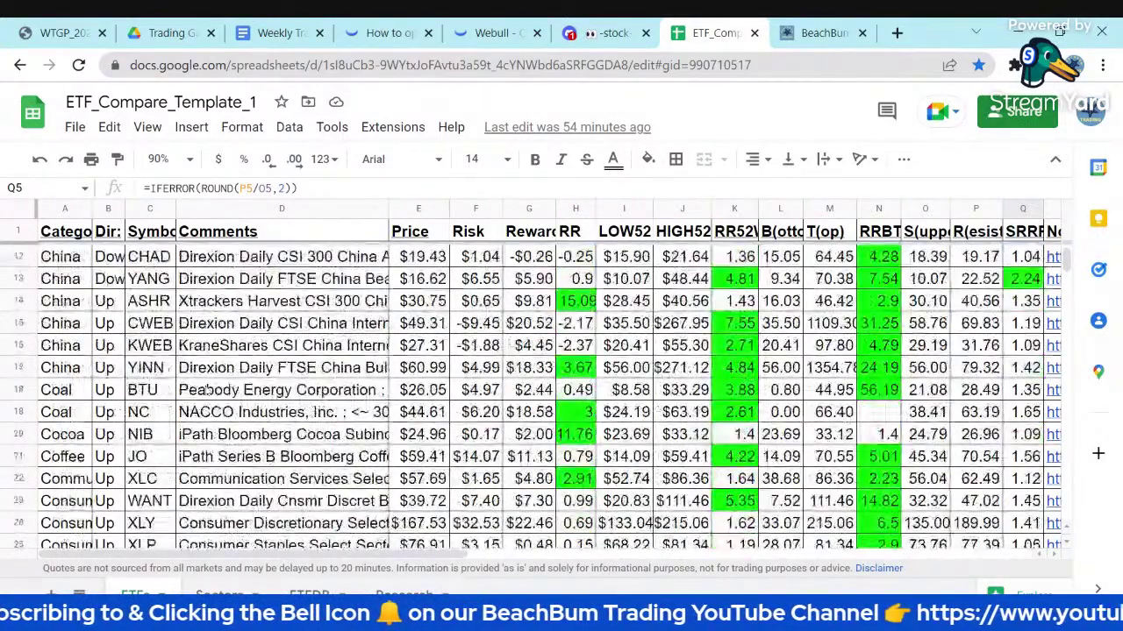
{"action": "scroll", "coordinate": [208, 391], "scroll_direction": "up", "scroll_amount": 2}
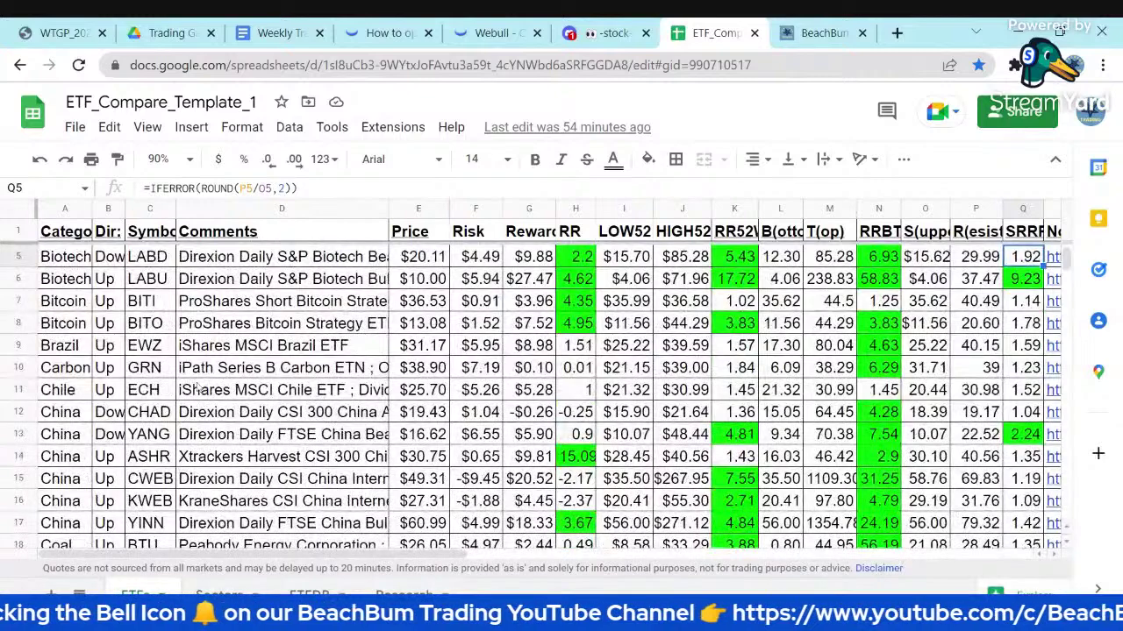
{"action": "scroll", "coordinate": [202, 387], "scroll_direction": "down", "scroll_amount": 1}
{"action": "scroll", "coordinate": [201, 387], "scroll_direction": "down", "scroll_amount": 1}
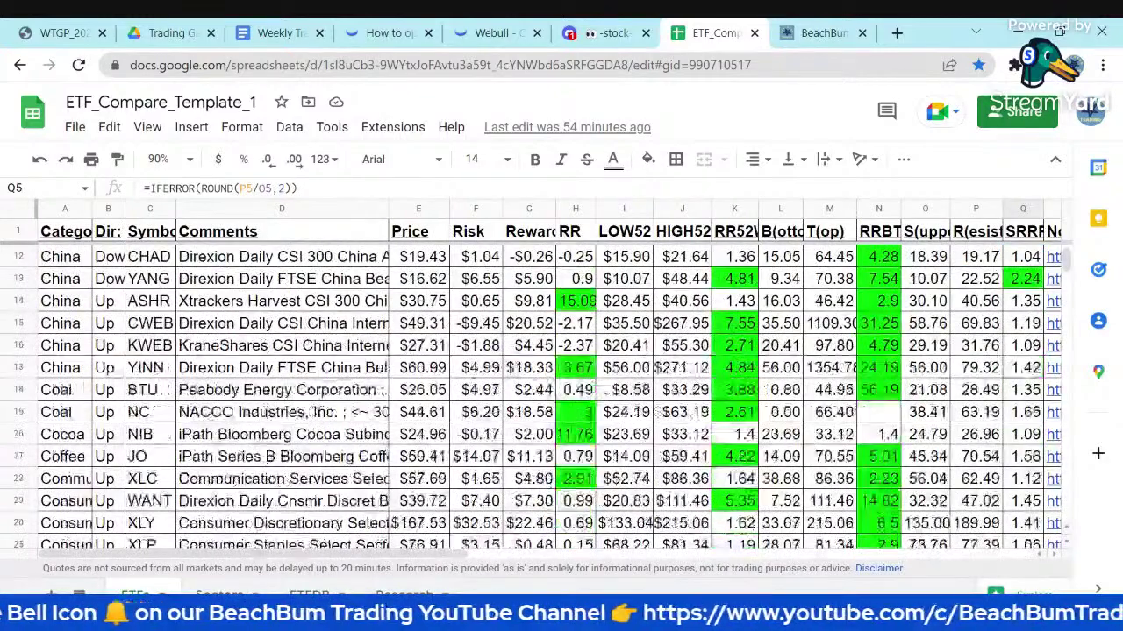
{"action": "left_click", "coordinate": [159, 287]}
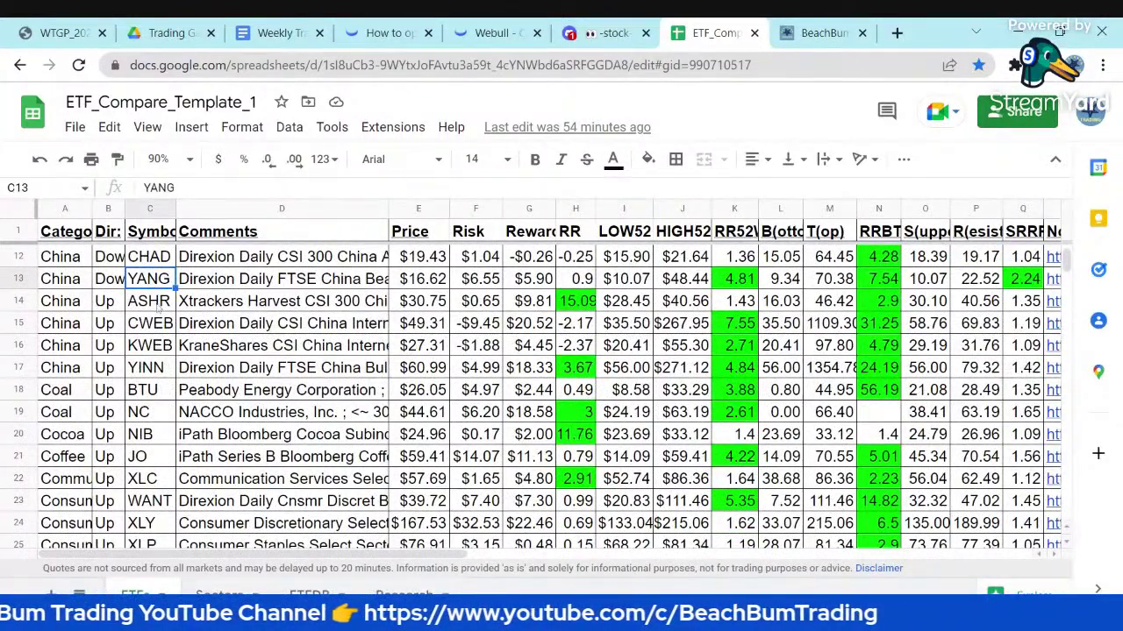
{"action": "left_click", "coordinate": [158, 304]}
{"action": "left_click", "coordinate": [151, 285]}
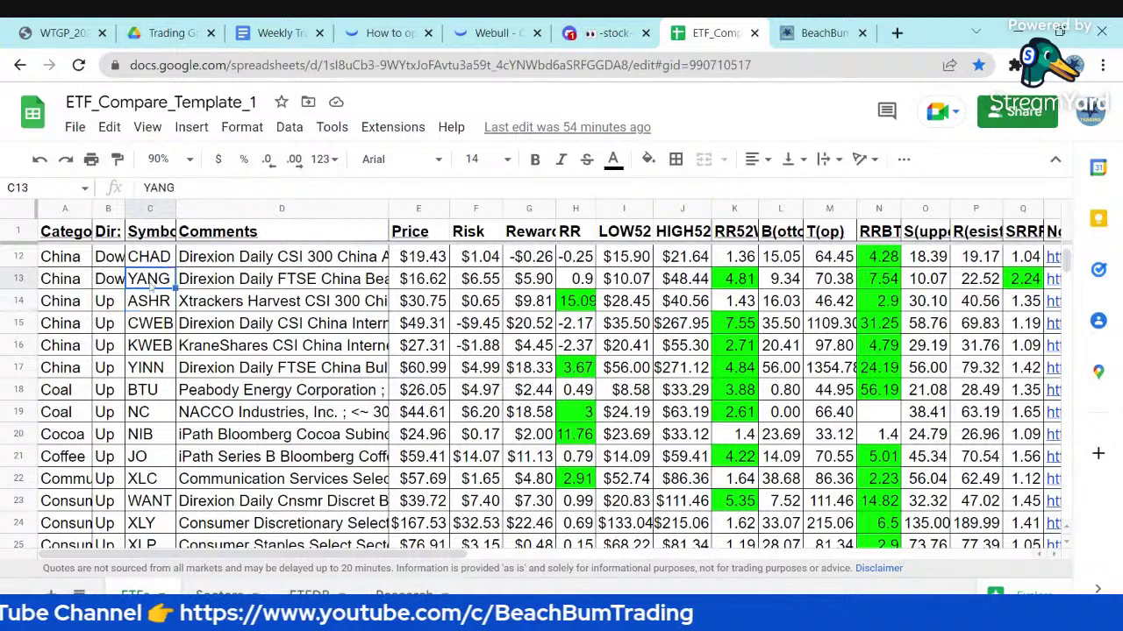
{"action": "left_click", "coordinate": [575, 279]}
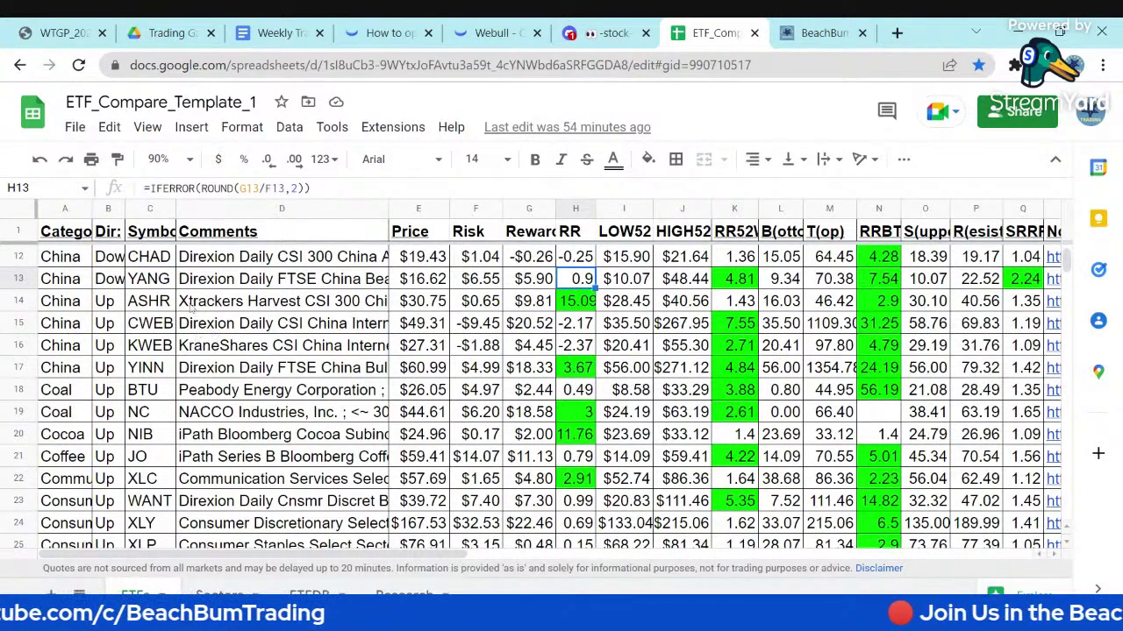
Step: Check the resistance-to-support ratios of the China funds ASHR and YINN, including YINN's price against its support
{"action": "left_click", "coordinate": [160, 304]}
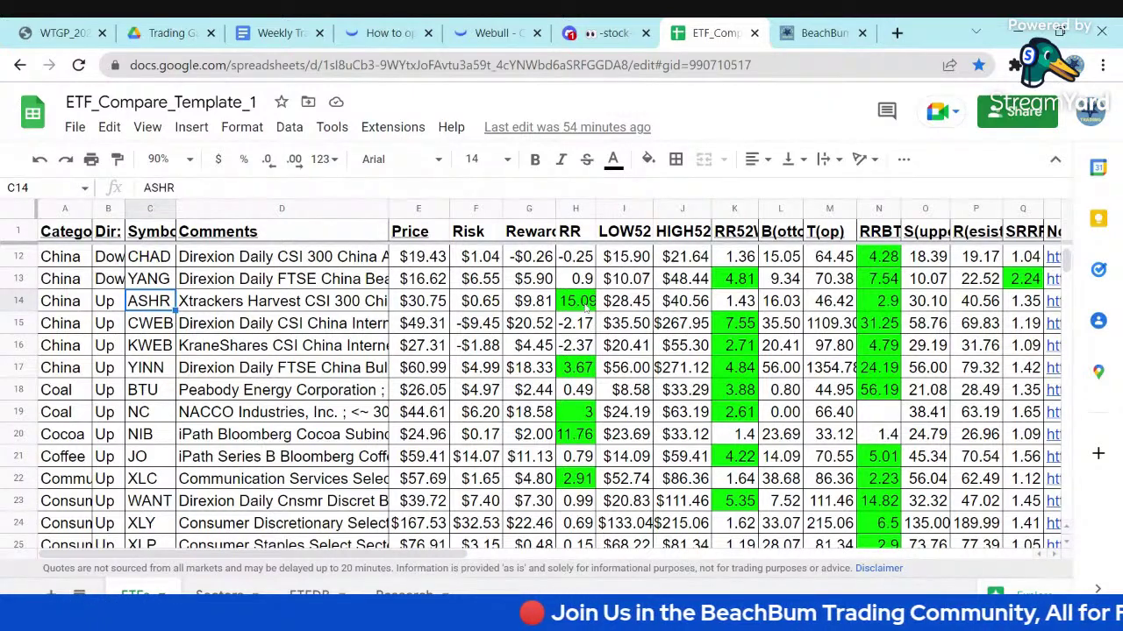
{"action": "left_click", "coordinate": [1023, 306]}
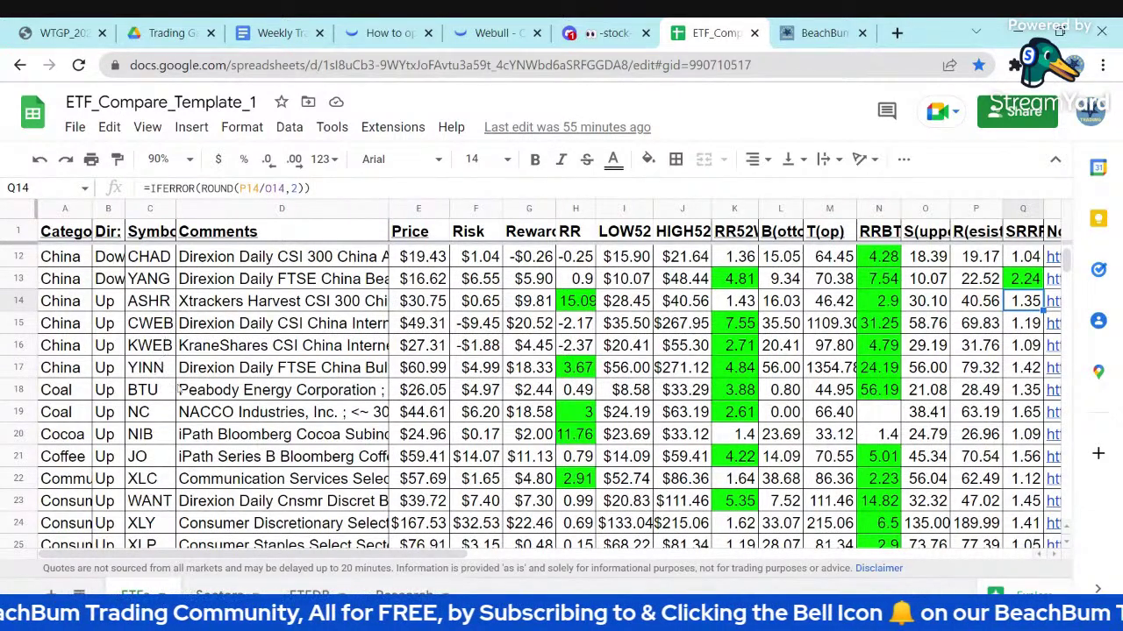
{"action": "left_click", "coordinate": [432, 374]}
{"action": "left_click", "coordinate": [928, 371]}
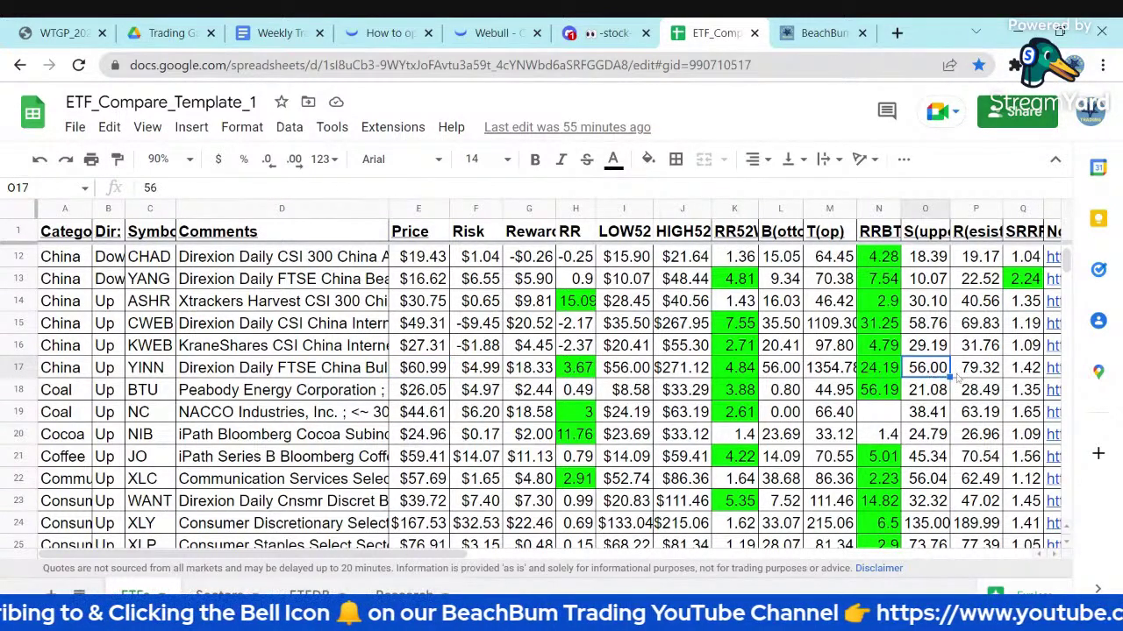
{"action": "left_click", "coordinate": [1017, 374]}
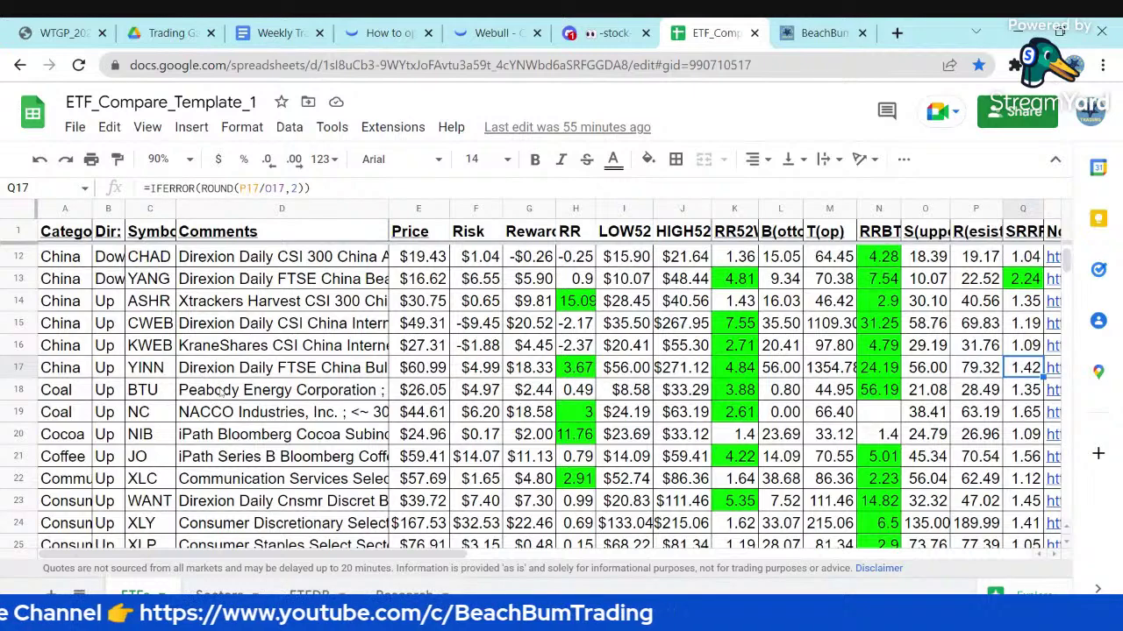
Step: Locate the DOW funds SDOW and UDOW and check SDOW's resistance-to-support ratio
{"action": "scroll", "coordinate": [215, 416], "scroll_direction": "down", "scroll_amount": 1}
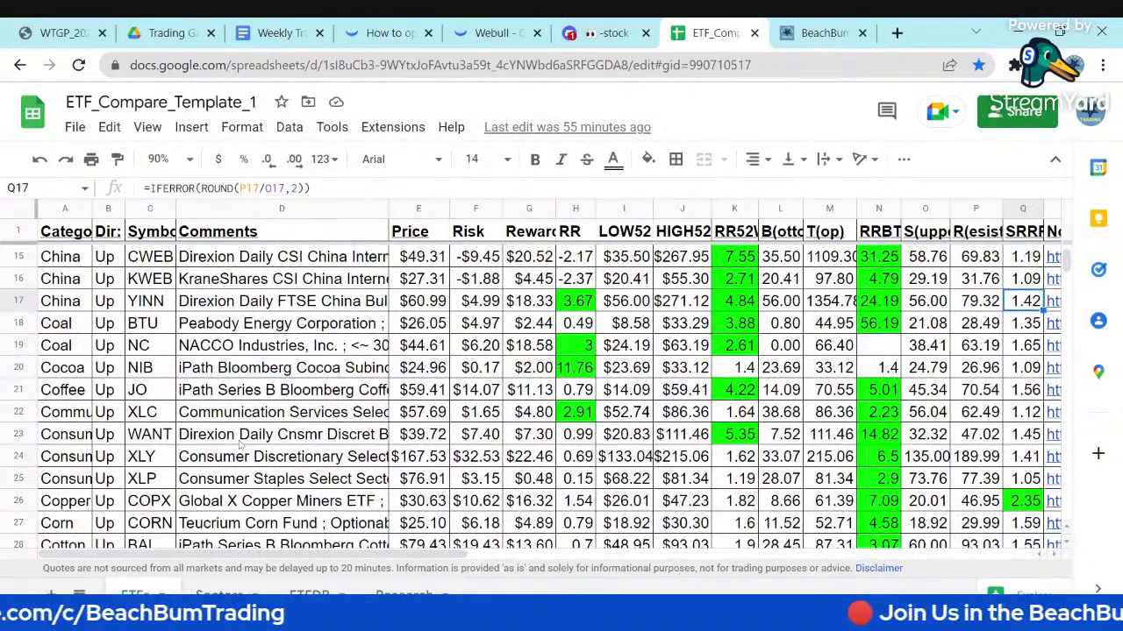
{"action": "scroll", "coordinate": [240, 445], "scroll_direction": "down", "scroll_amount": 3}
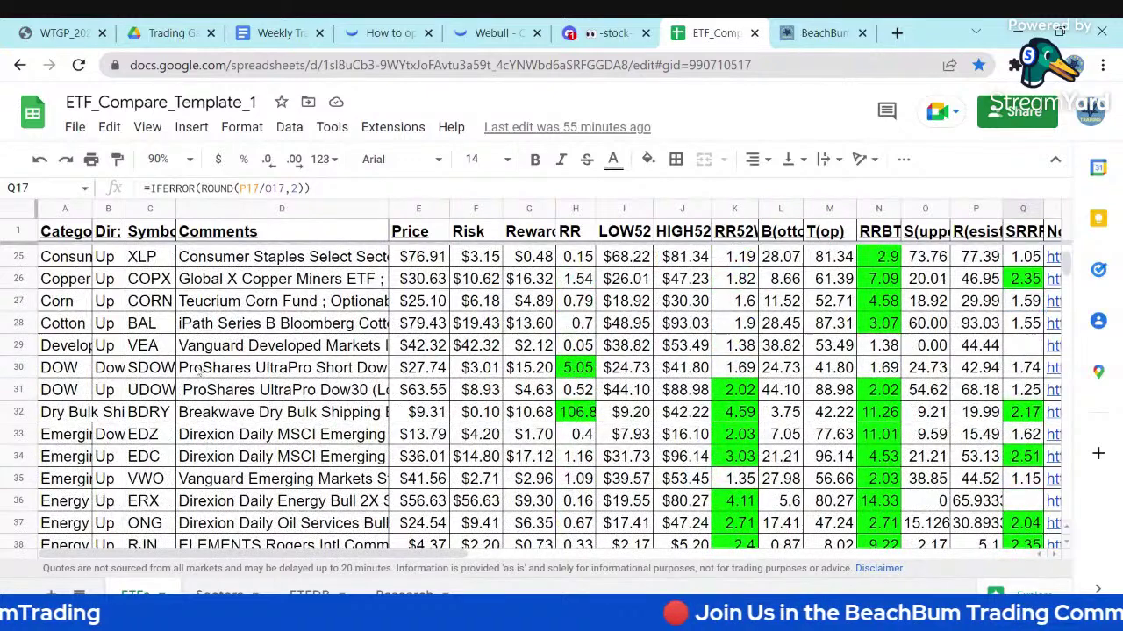
{"action": "left_click", "coordinate": [158, 392]}
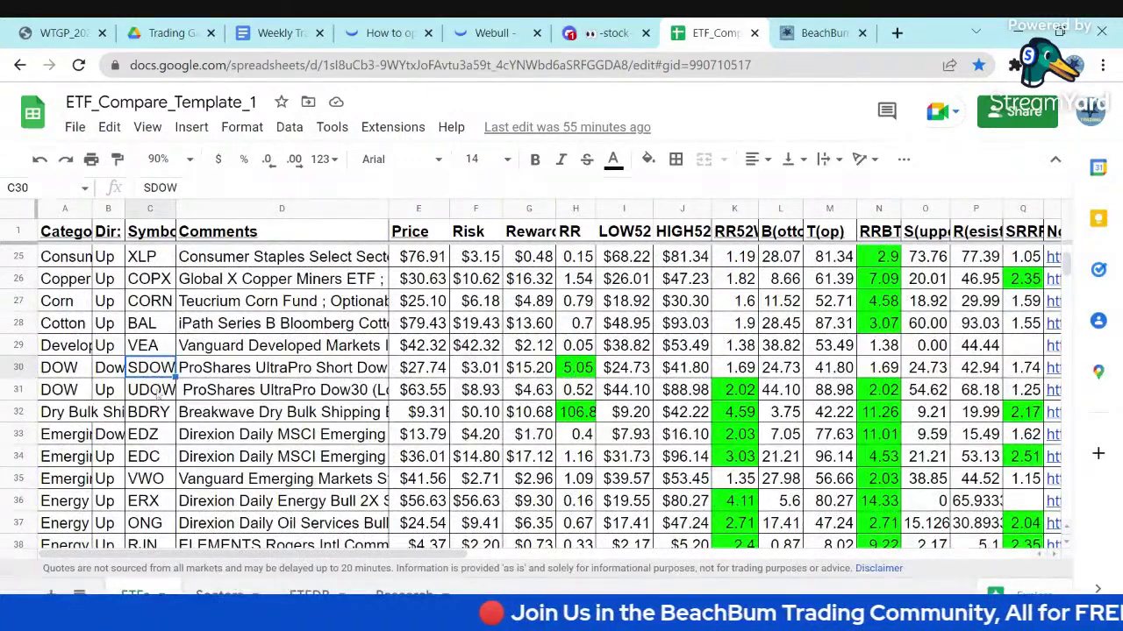
{"action": "left_click", "coordinate": [160, 373]}
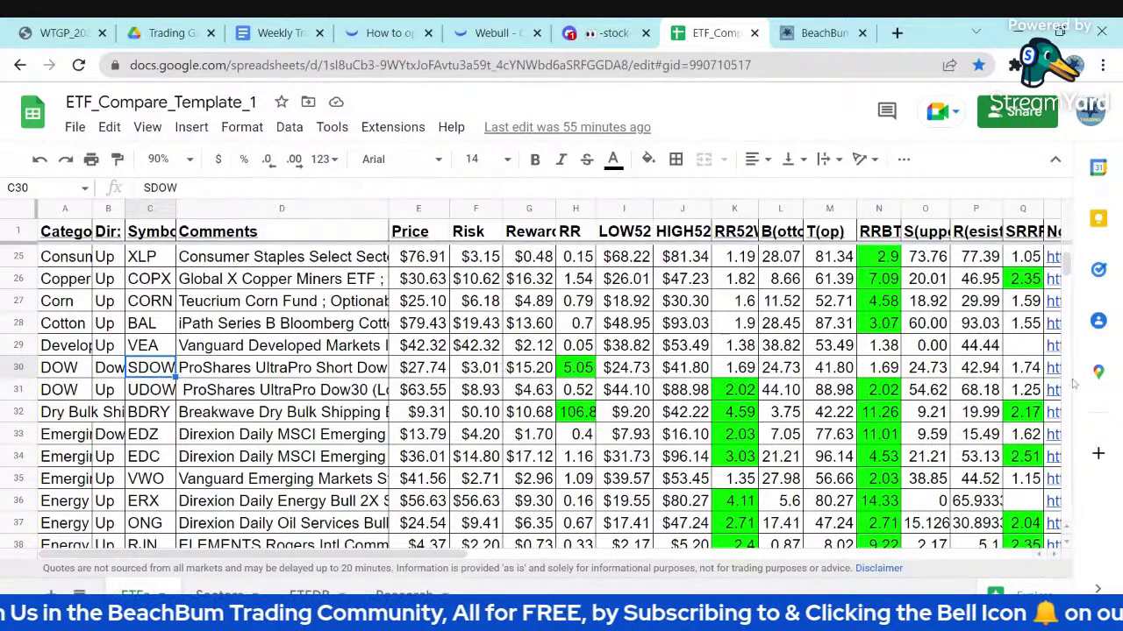
{"action": "left_click", "coordinate": [1028, 375]}
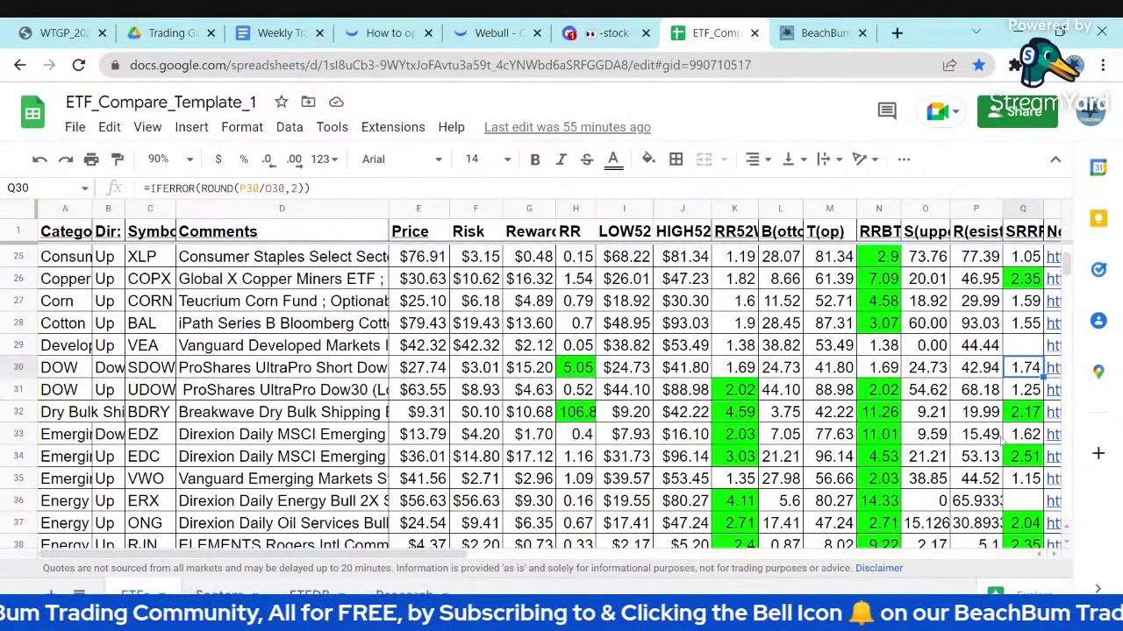
Step: Examine the dry bulk shipping fund BDRY's price and resistance-to-support ratio
{"action": "left_click", "coordinate": [151, 414]}
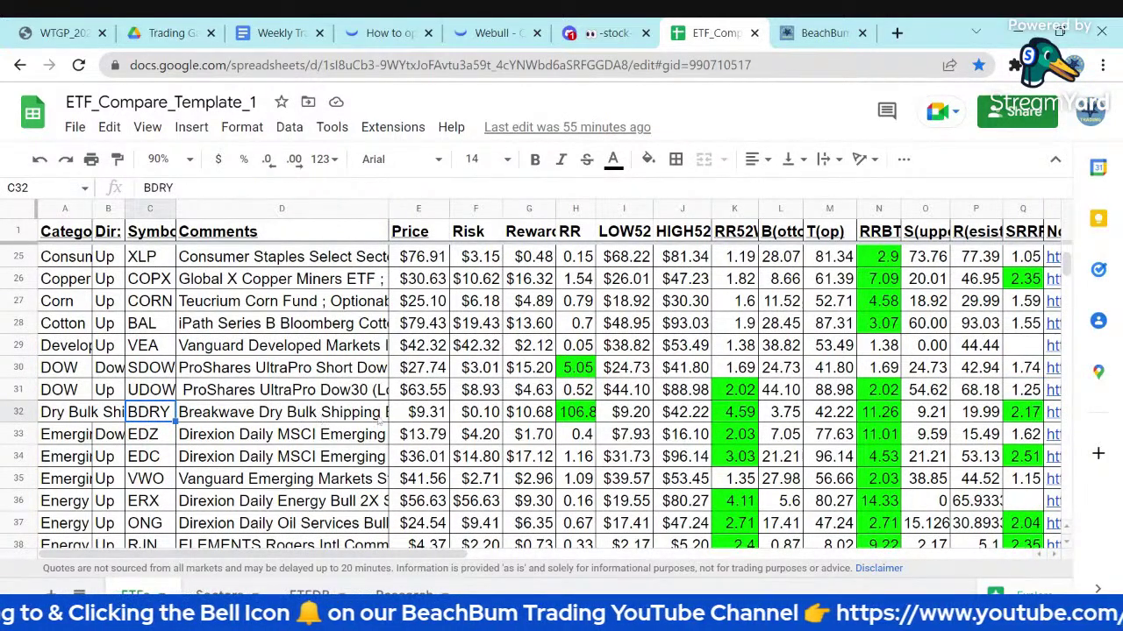
{"action": "left_click", "coordinate": [424, 413]}
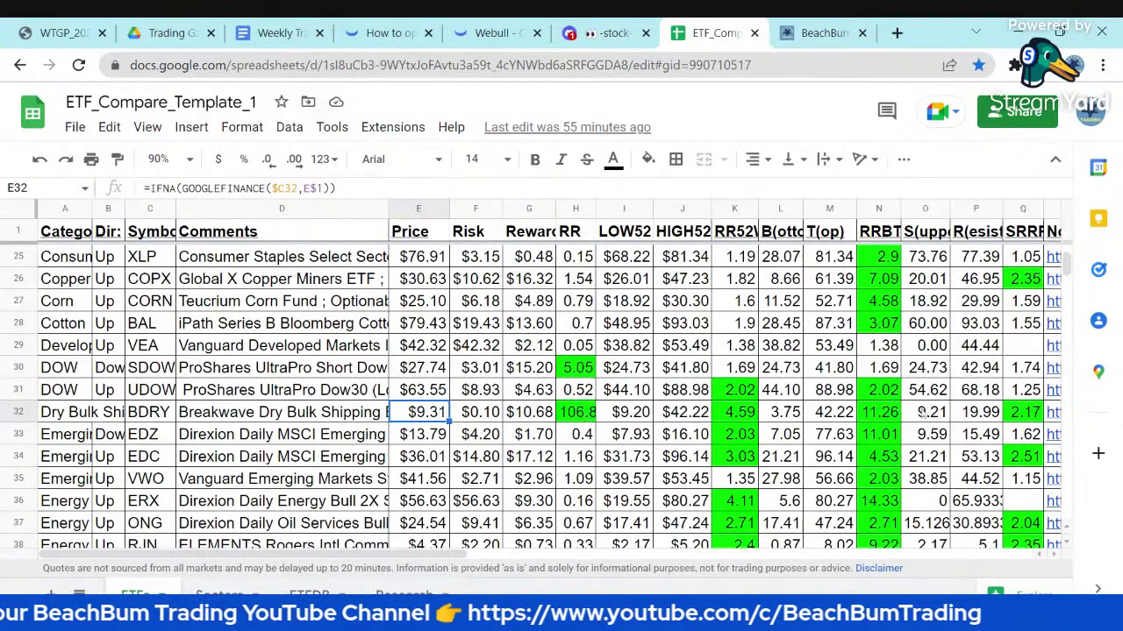
{"action": "left_click", "coordinate": [1028, 420]}
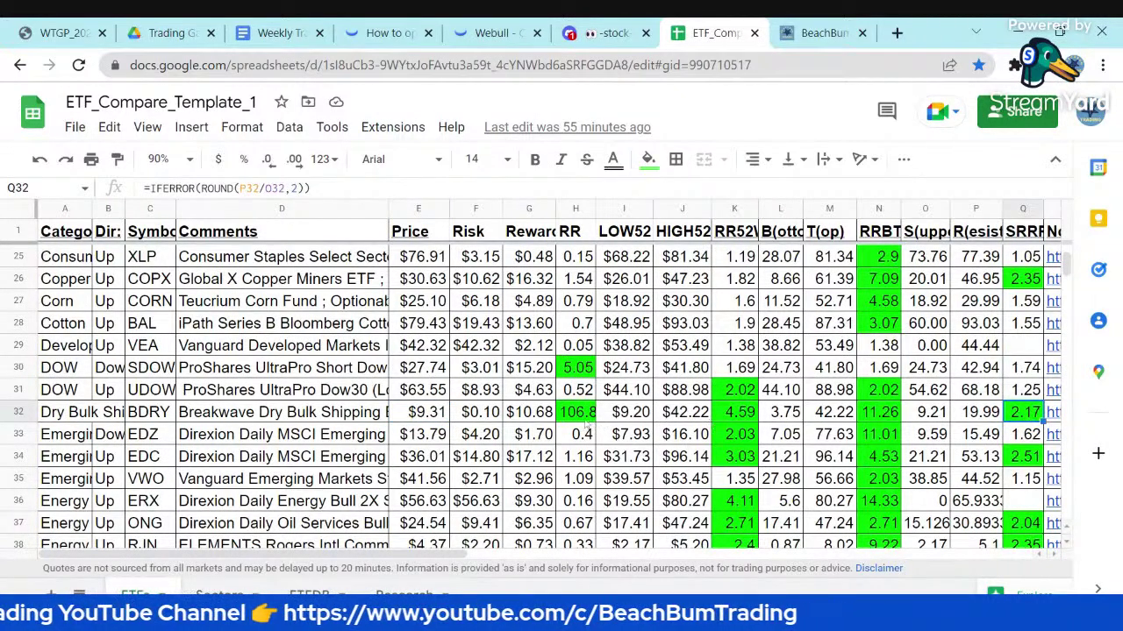
{"action": "left_click", "coordinate": [414, 420]}
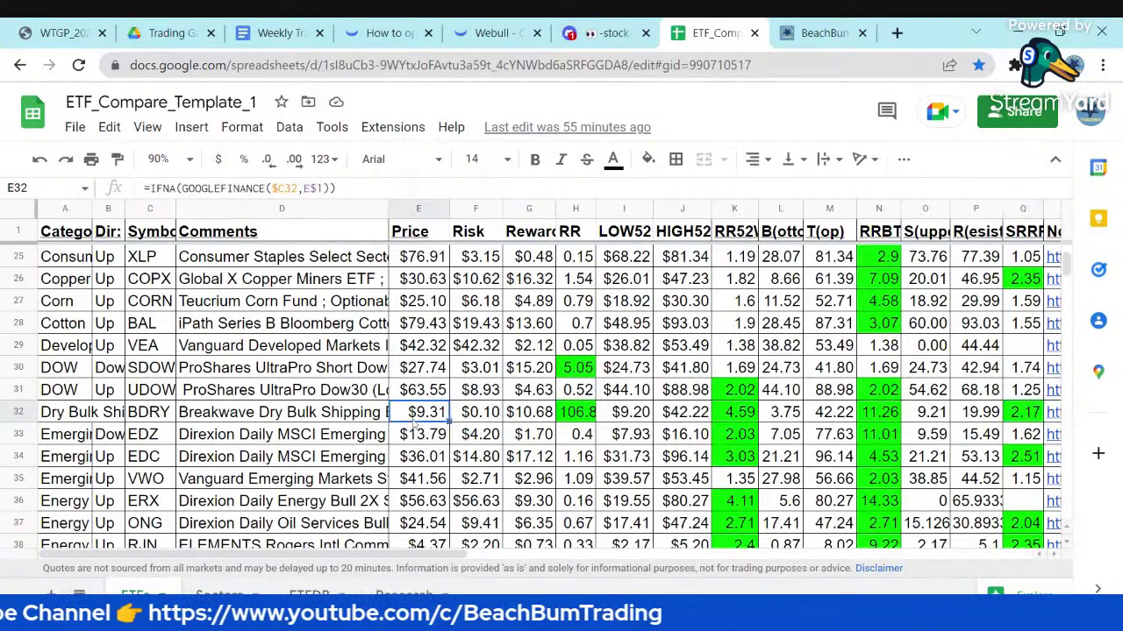
{"action": "left_click", "coordinate": [151, 419]}
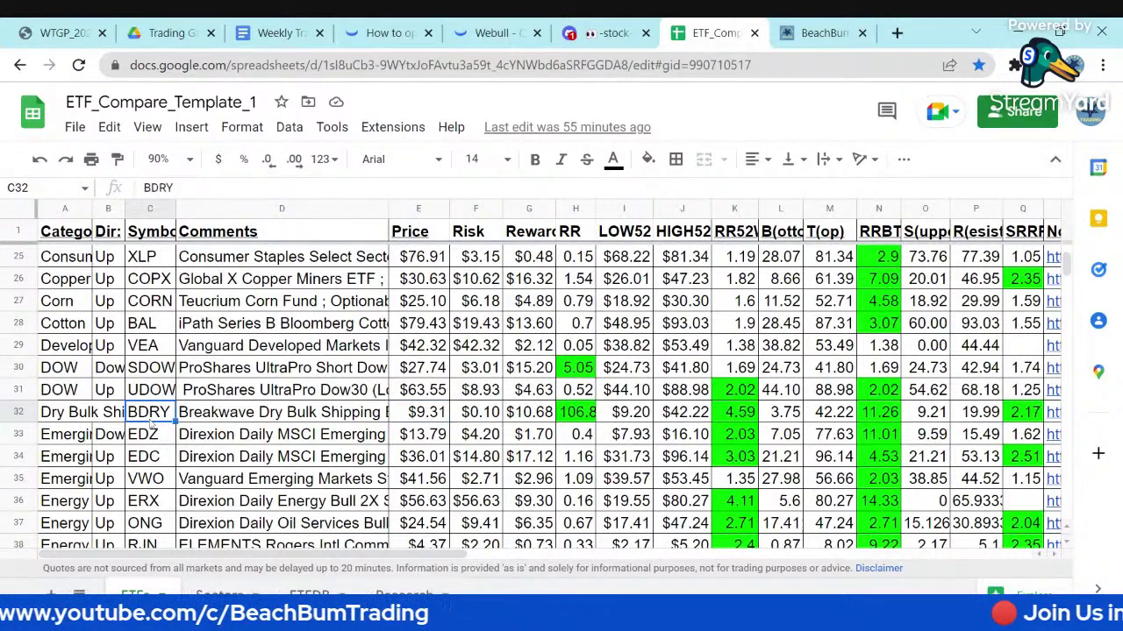
{"action": "scroll", "coordinate": [151, 425], "scroll_direction": "down", "scroll_amount": 2}
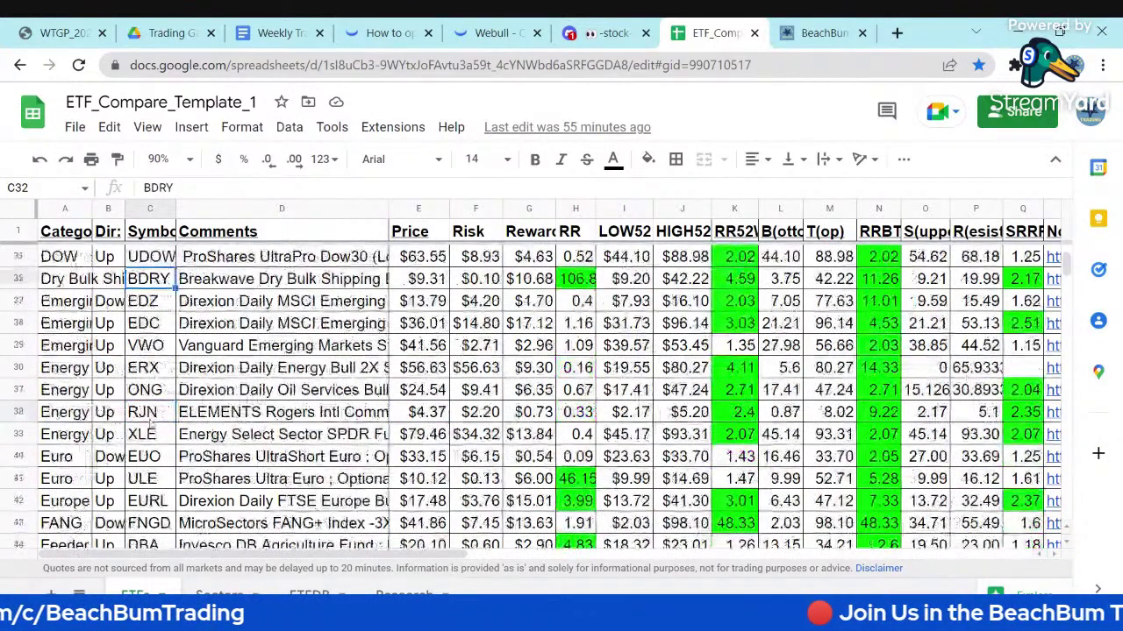
Step: Find the Euro fund ULE and check its RR and resistance-to-support ratios
{"action": "left_click", "coordinate": [156, 482]}
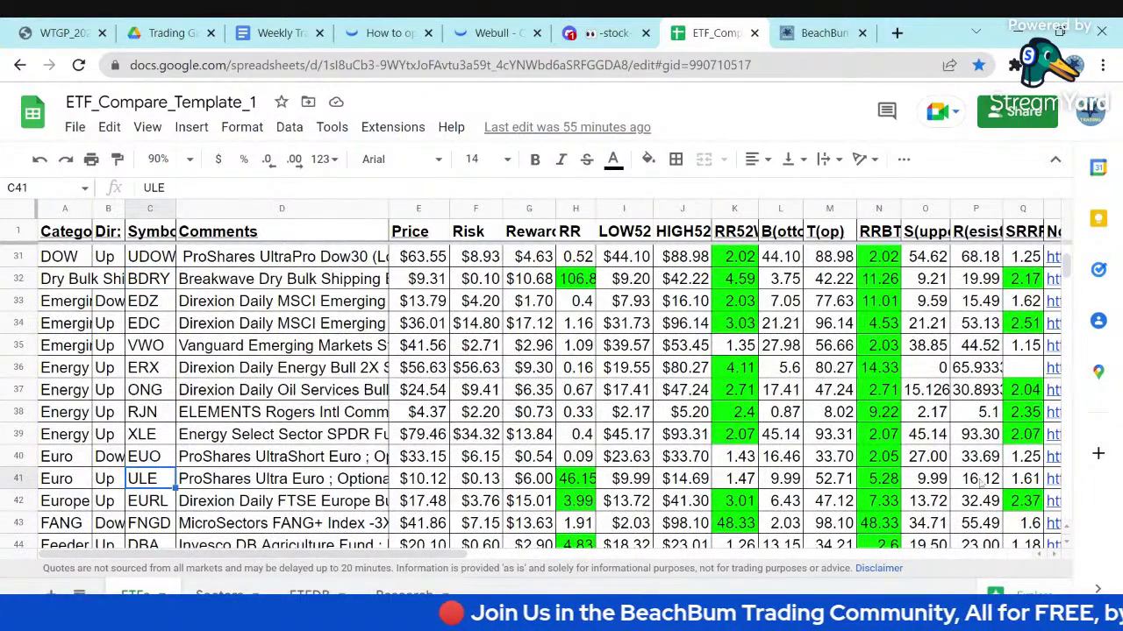
{"action": "left_click", "coordinate": [570, 478]}
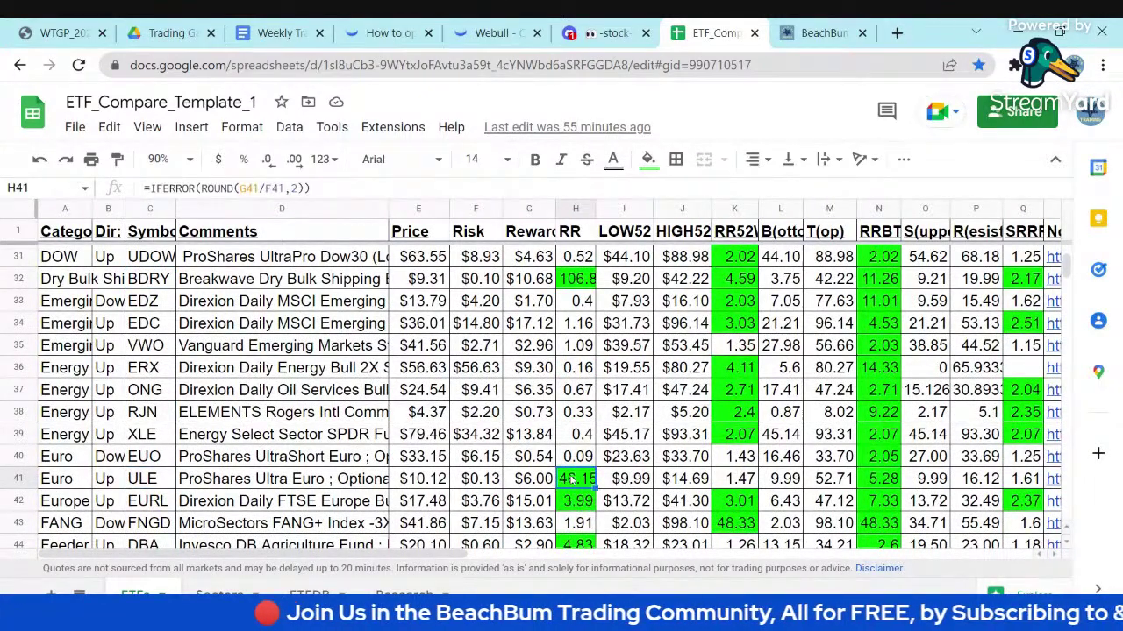
{"action": "left_click", "coordinate": [1018, 479]}
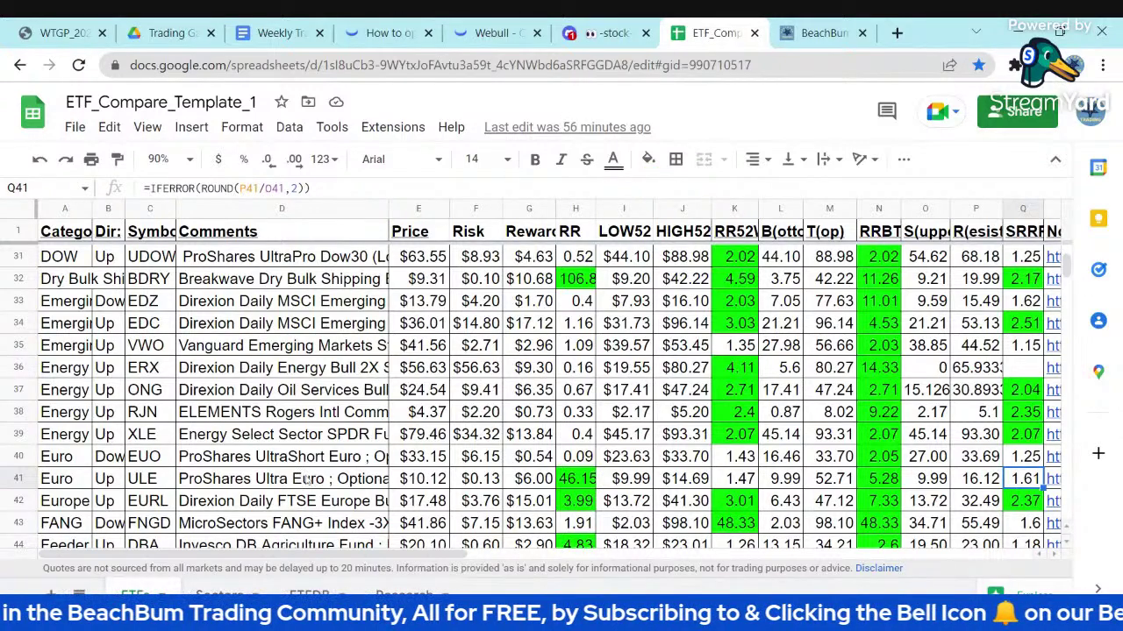
Step: Compare the Europe fund EURL's price with its support level and locate the inverse FANG fund FNGD
{"action": "scroll", "coordinate": [298, 485], "scroll_direction": "down", "scroll_amount": 1}
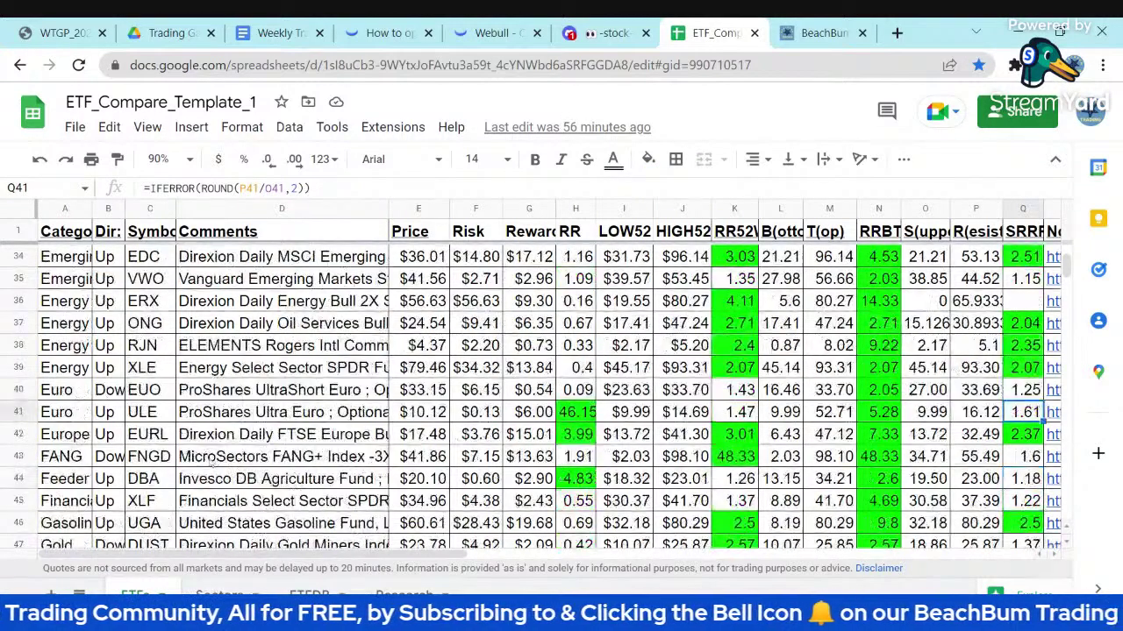
{"action": "left_click", "coordinate": [429, 439]}
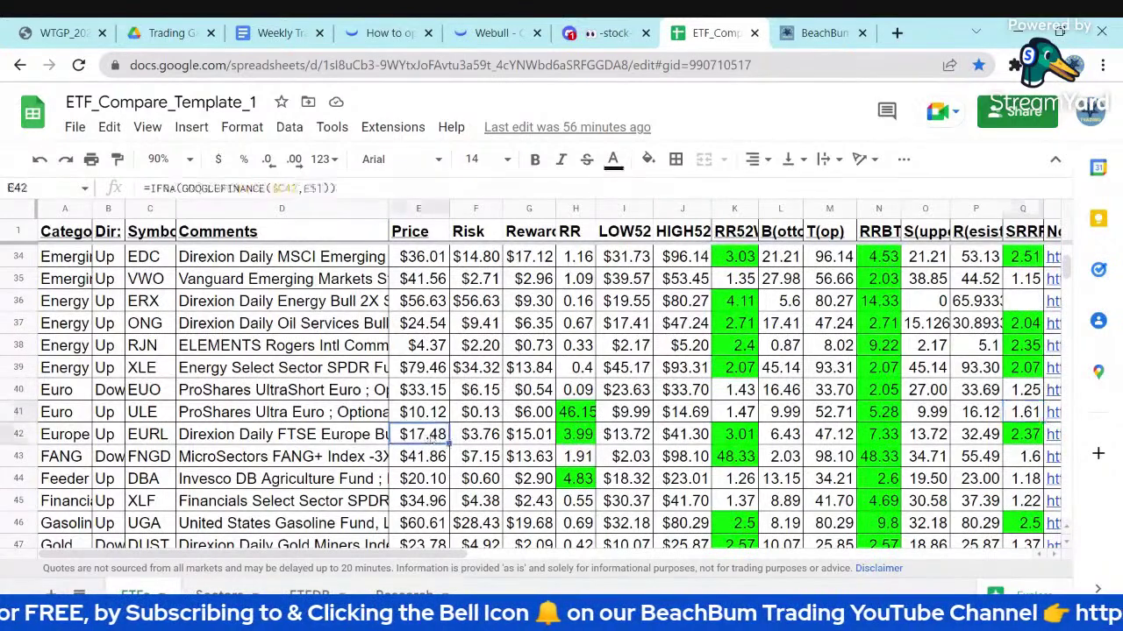
{"action": "left_click", "coordinate": [923, 436]}
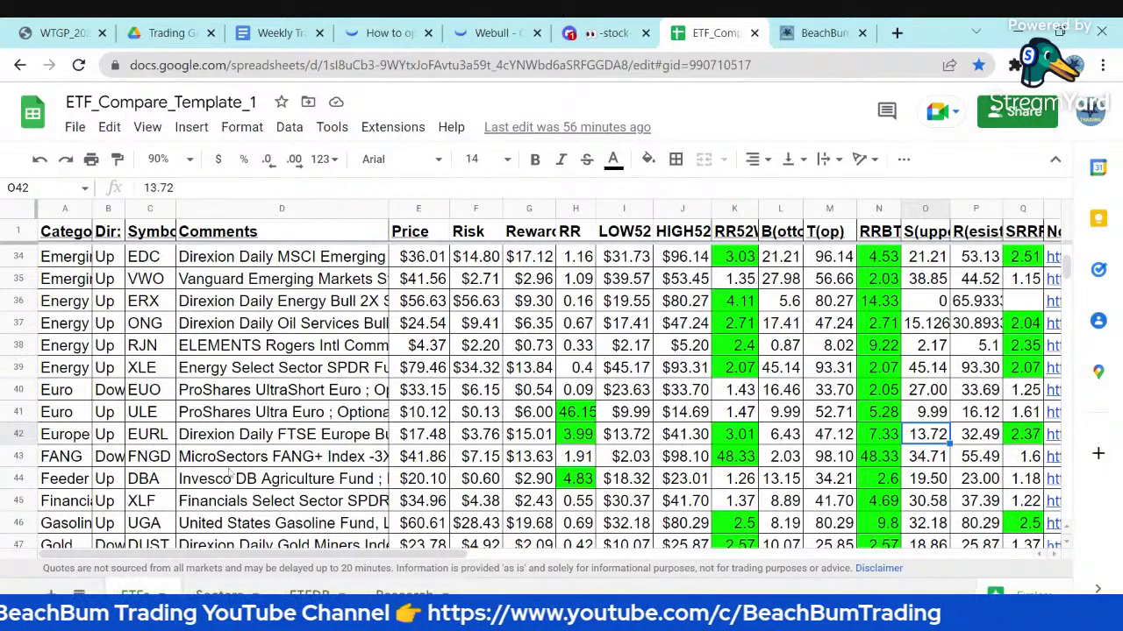
{"action": "scroll", "coordinate": [226, 475], "scroll_direction": "down", "scroll_amount": 1}
{"action": "left_click", "coordinate": [151, 393]}
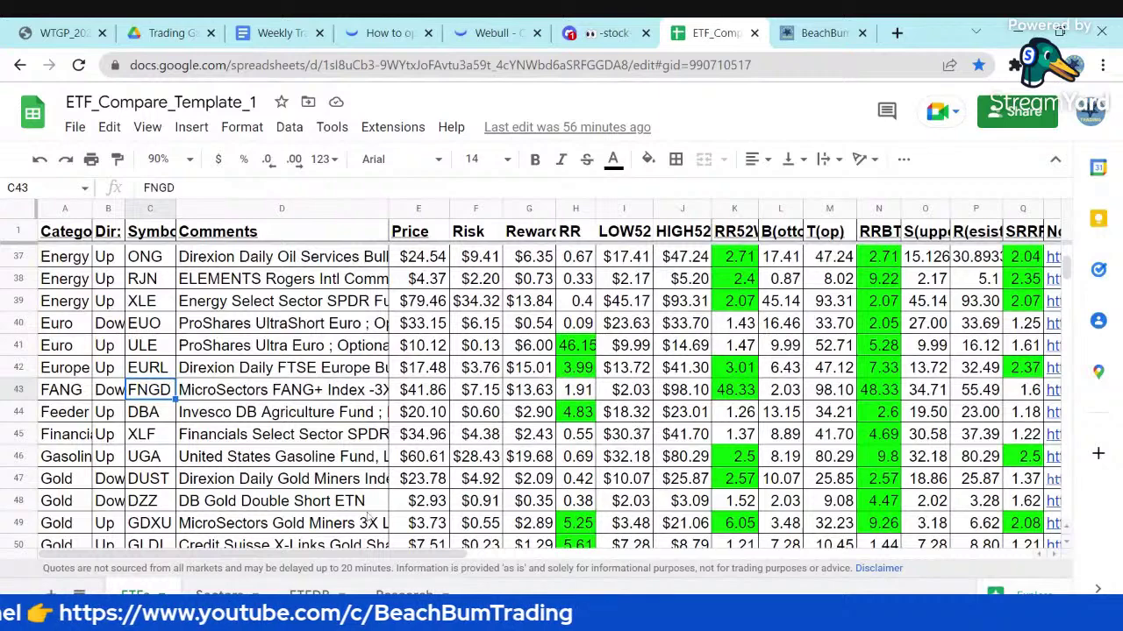
Step: Examine the Gold funds GDXU and GLDI, including GDXU's fund description
{"action": "scroll", "coordinate": [365, 523], "scroll_direction": "down", "scroll_amount": 1}
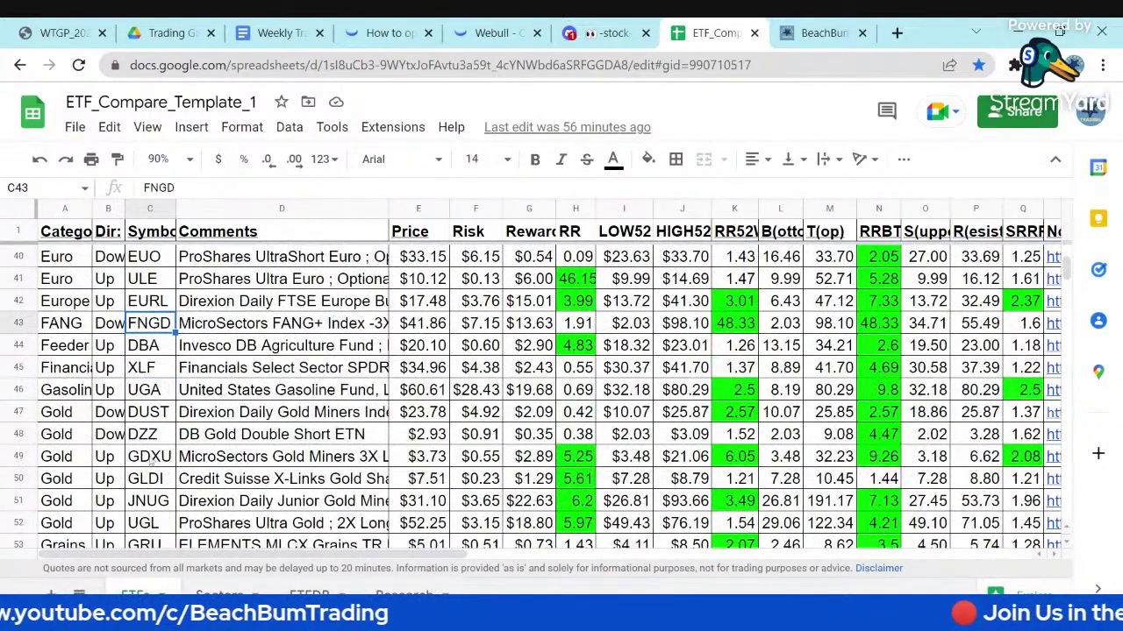
{"action": "left_click", "coordinate": [151, 458]}
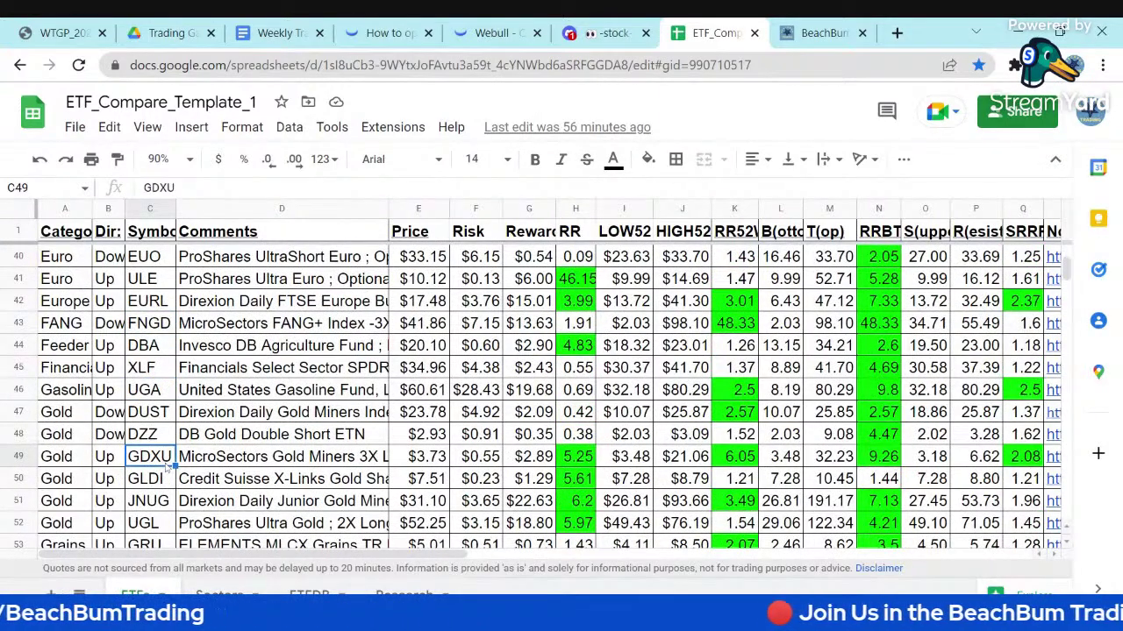
{"action": "scroll", "coordinate": [166, 467], "scroll_direction": "down", "scroll_amount": 1}
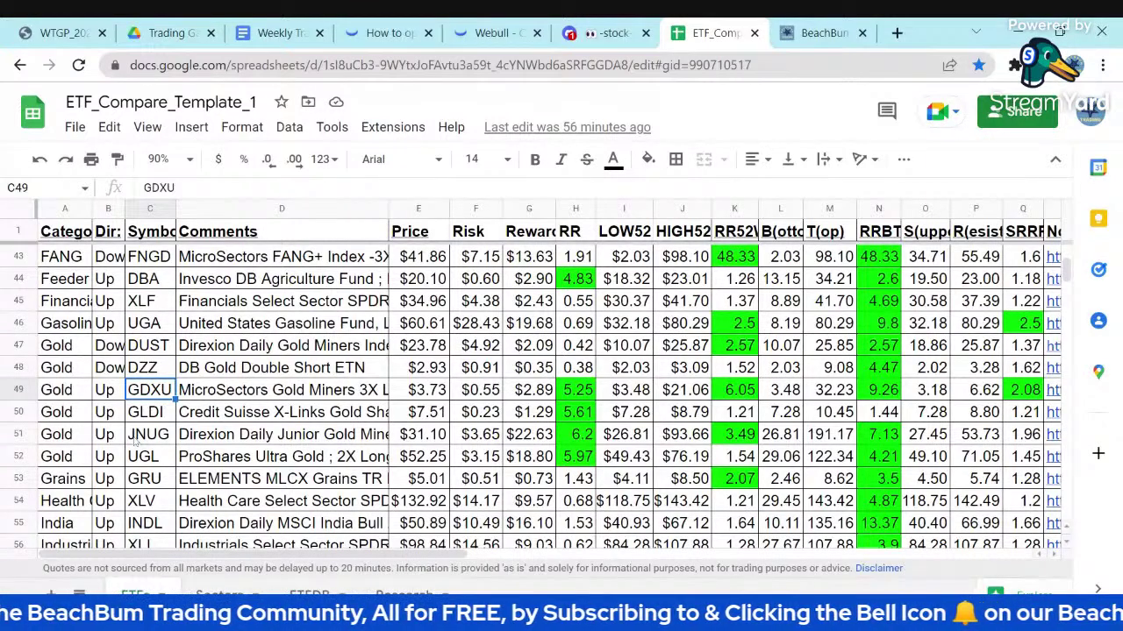
{"action": "left_click", "coordinate": [156, 421]}
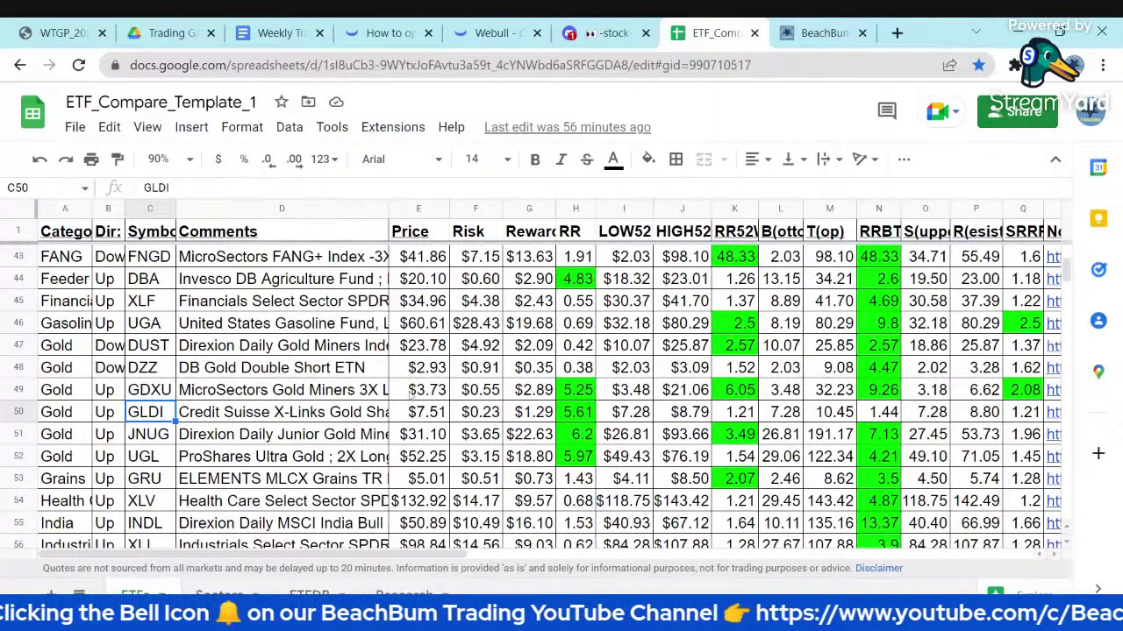
{"action": "left_click", "coordinate": [286, 397]}
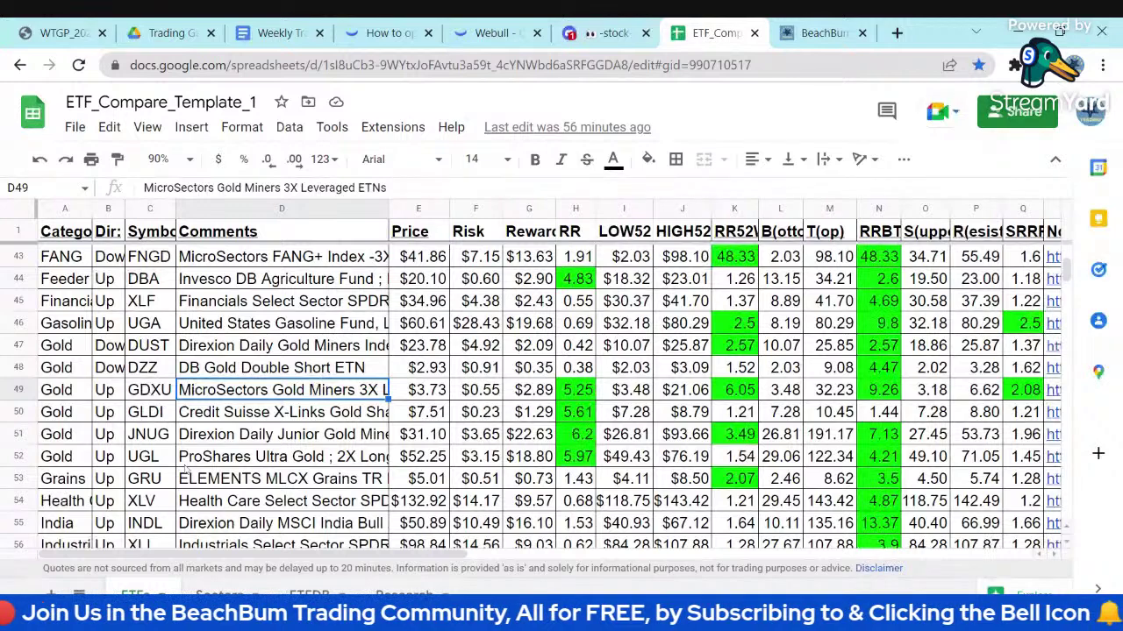
Step: Find the inverse NASDAQ fund SQQQ and check its RR and resistance-to-support ratios
{"action": "scroll", "coordinate": [160, 462], "scroll_direction": "down", "scroll_amount": 3}
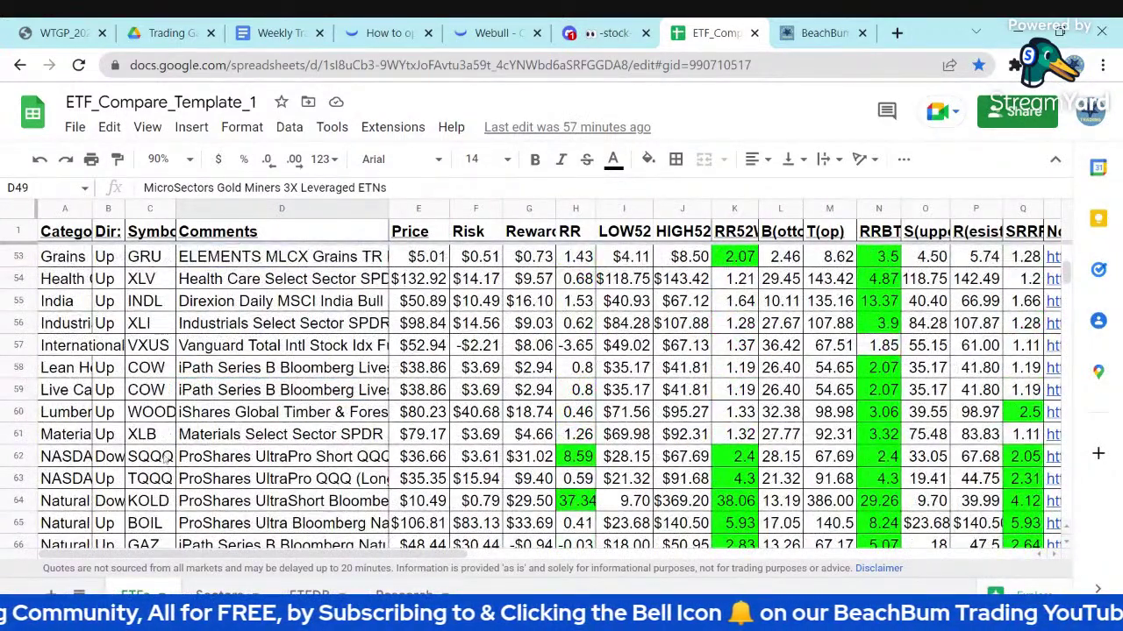
{"action": "left_click", "coordinate": [163, 460]}
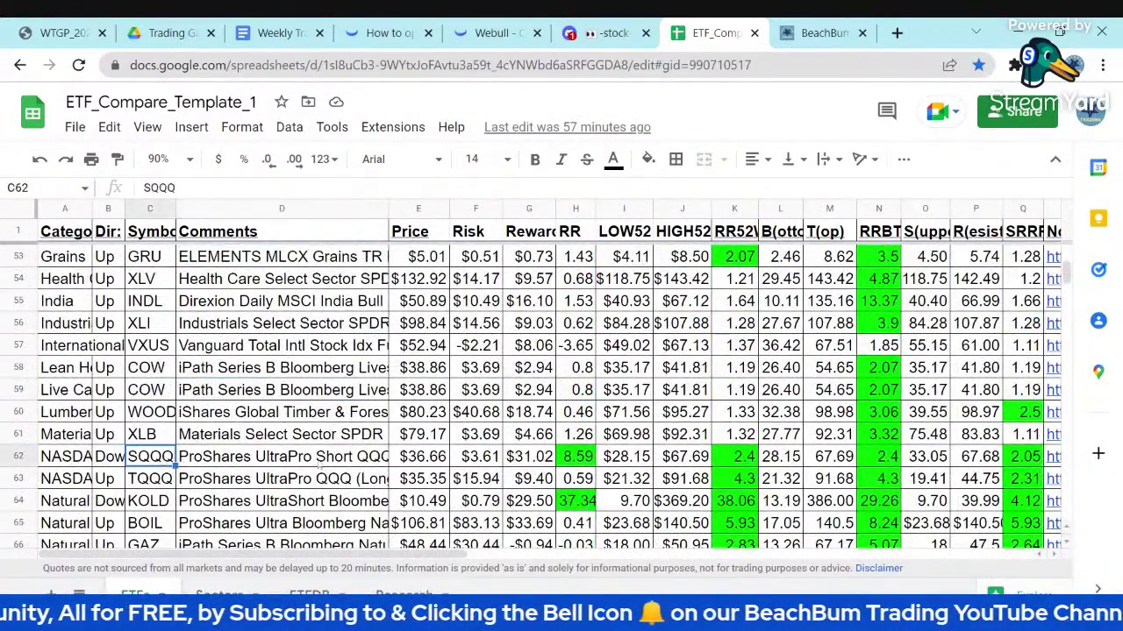
{"action": "left_click", "coordinate": [582, 459]}
{"action": "left_click", "coordinate": [1019, 457]}
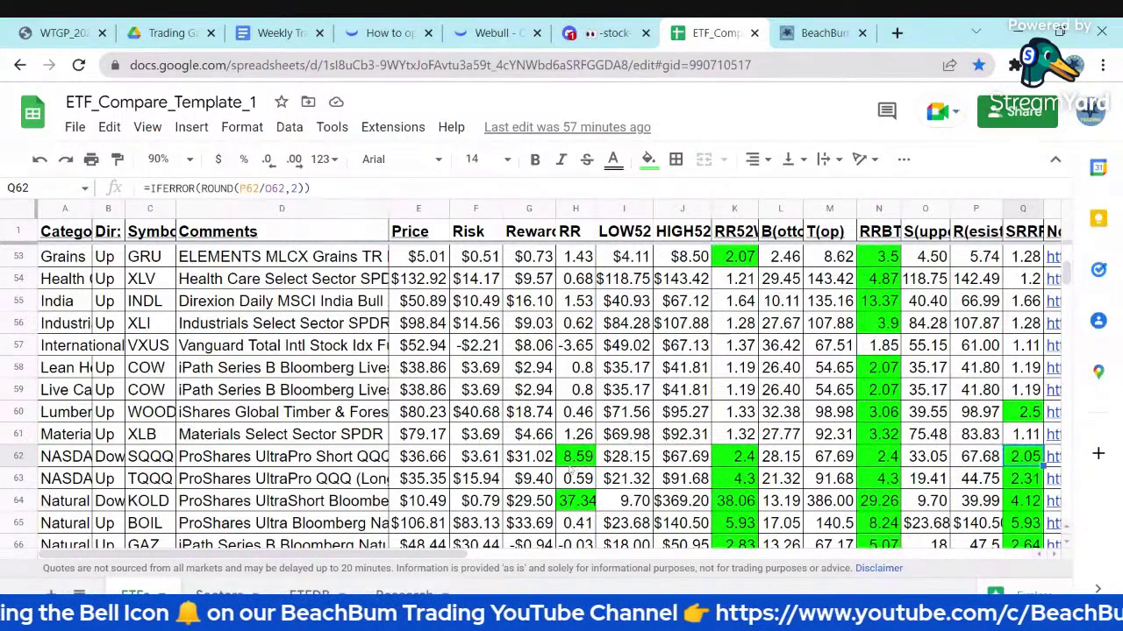
{"action": "left_click", "coordinate": [571, 460]}
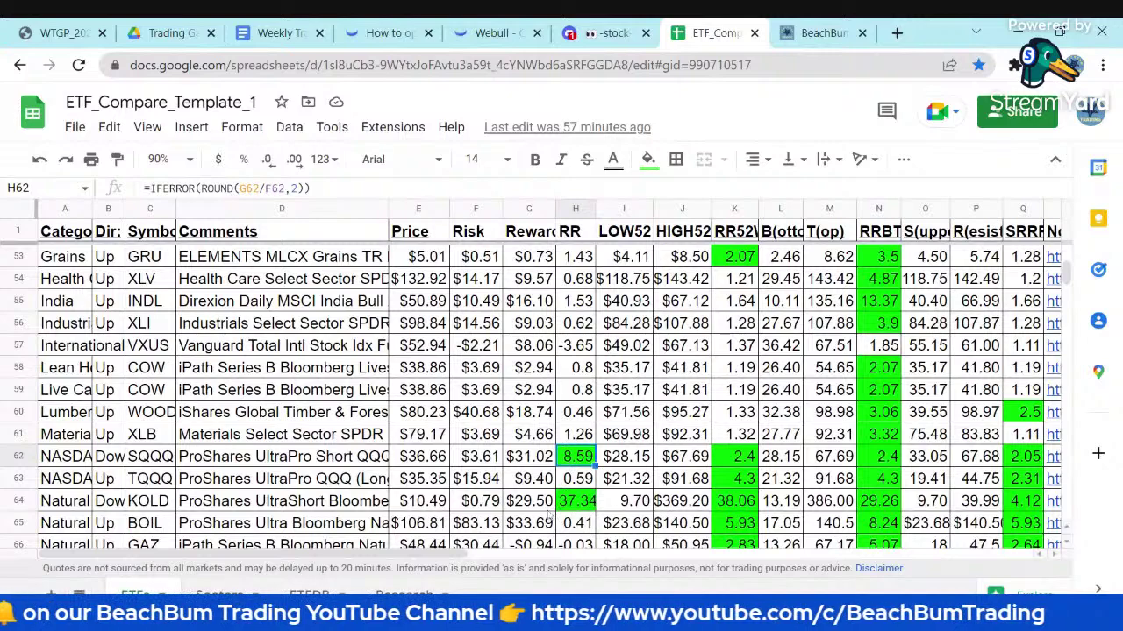
Step: Check the RR and resistance-to-support ratios of the inverse natural gas fund KOLD
{"action": "left_click", "coordinate": [164, 501]}
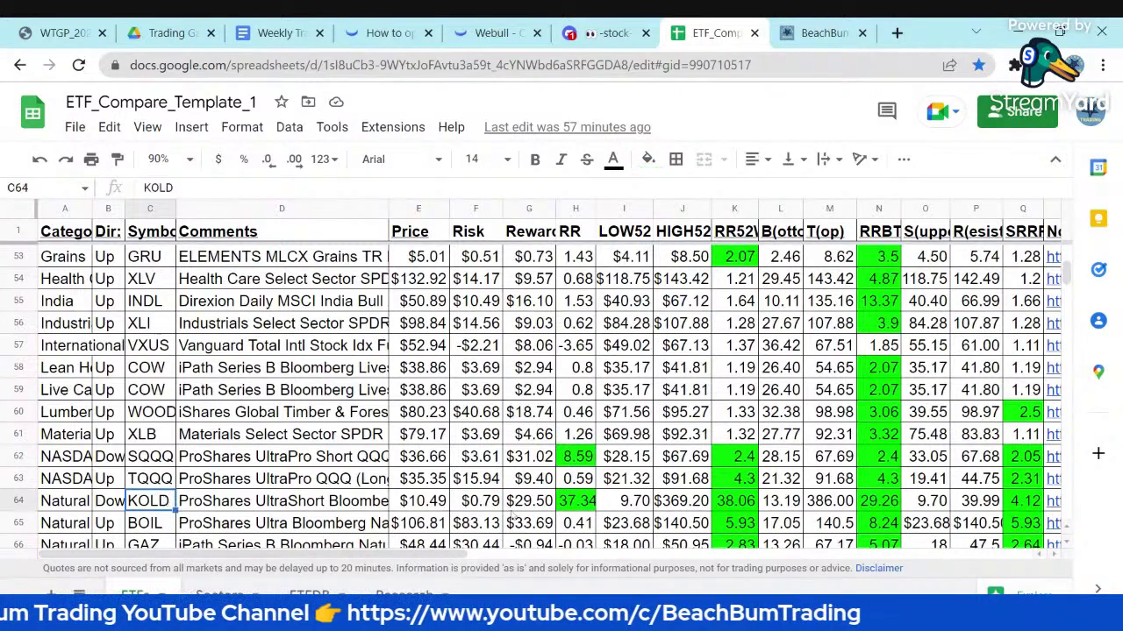
{"action": "left_click", "coordinate": [575, 504]}
{"action": "left_click", "coordinate": [1020, 501]}
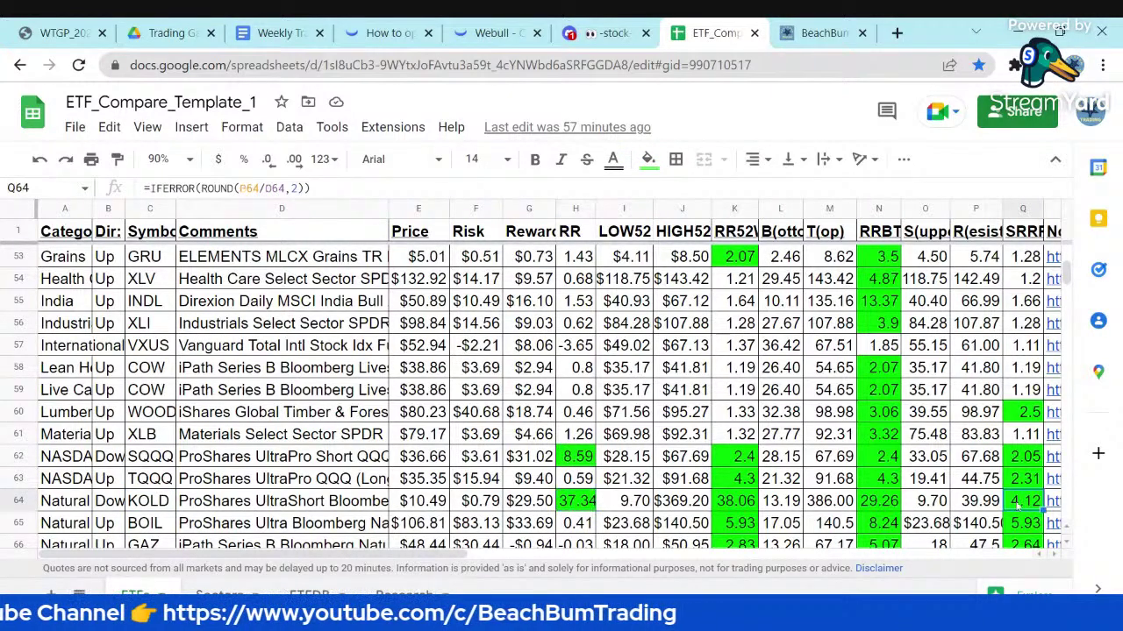
Step: Locate the inverse Oil funds DRIP and SCO in the ETF list
{"action": "scroll", "coordinate": [561, 471], "scroll_direction": "down", "scroll_amount": 2}
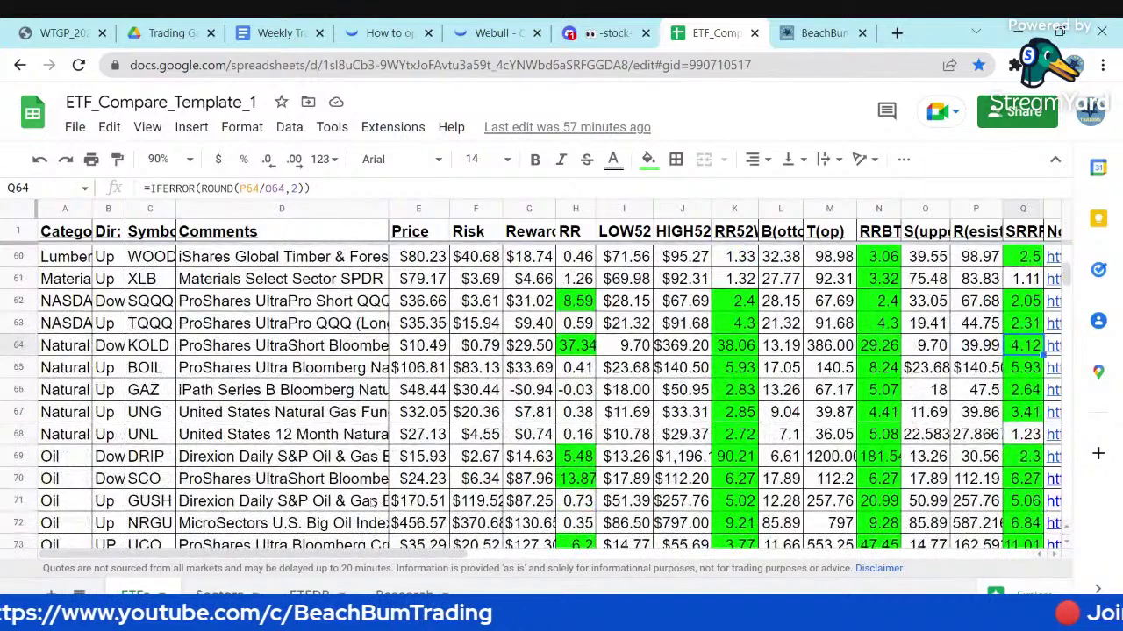
{"action": "scroll", "coordinate": [561, 471], "scroll_direction": "down", "scroll_amount": 1}
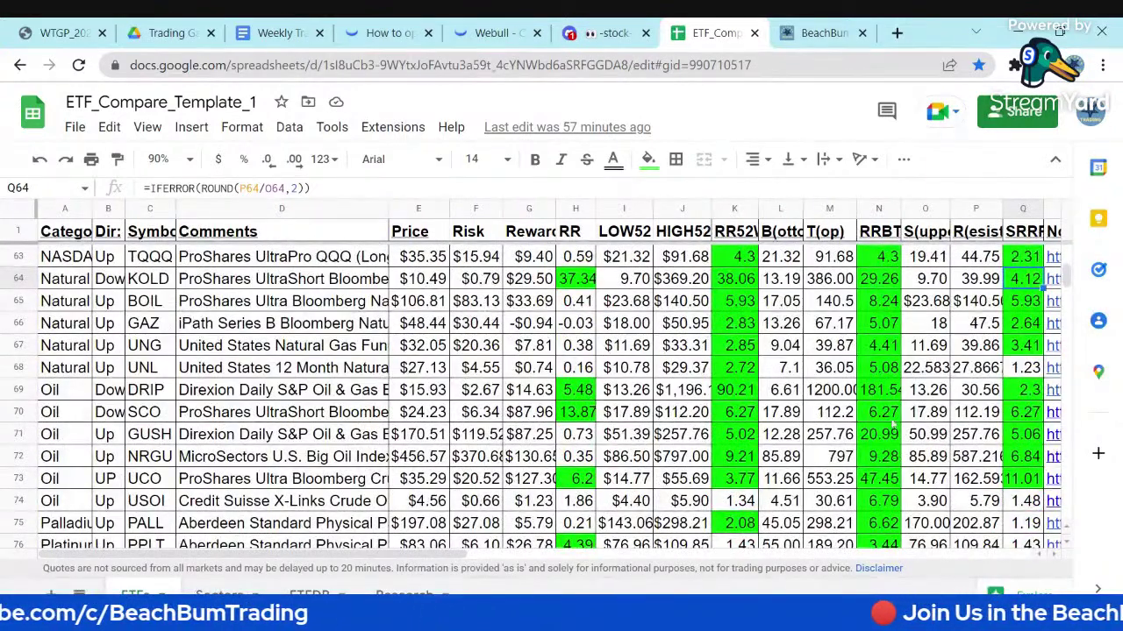
{"action": "left_click", "coordinate": [153, 395]}
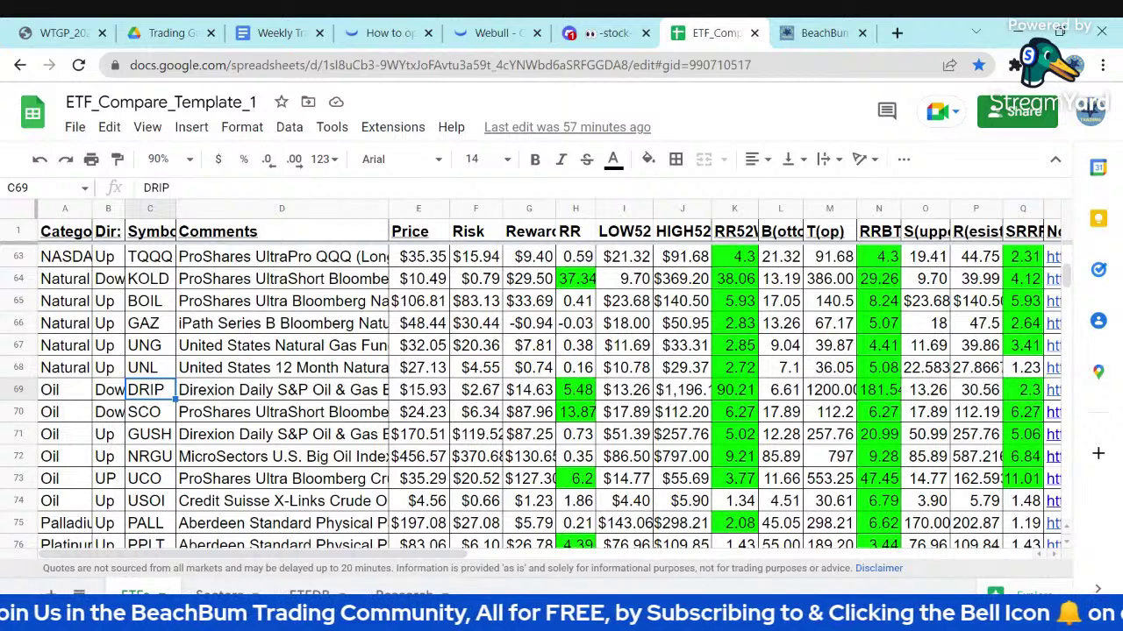
{"action": "left_click", "coordinate": [155, 417]}
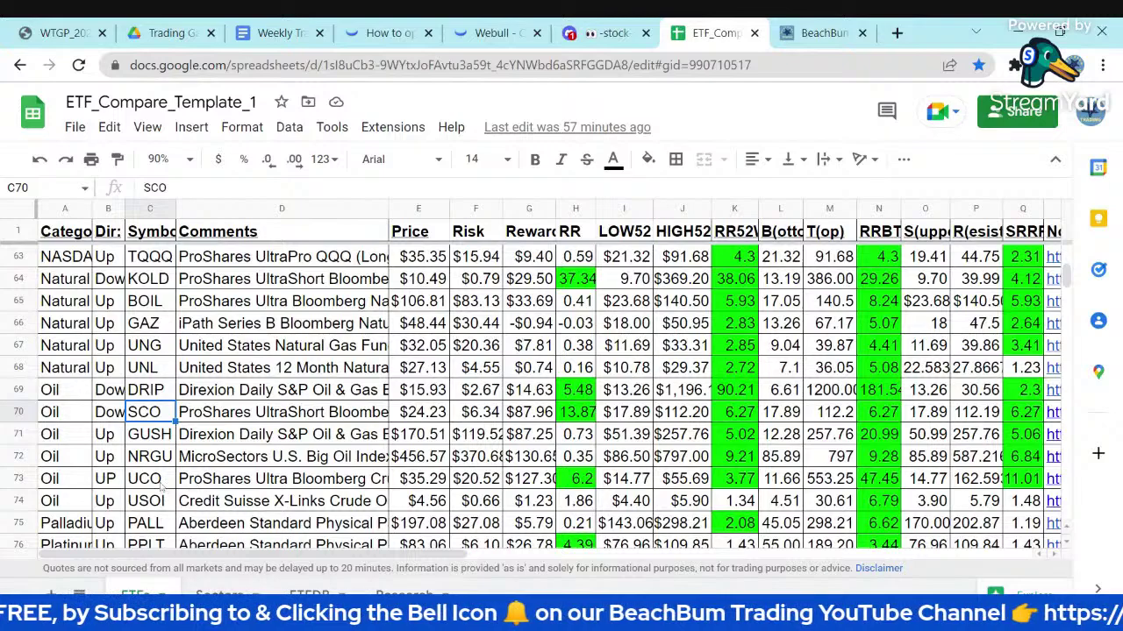
Step: Find the Russell funds URTY and SRTY and compare SRTY's price with its support level
{"action": "scroll", "coordinate": [161, 485], "scroll_direction": "down", "scroll_amount": 5}
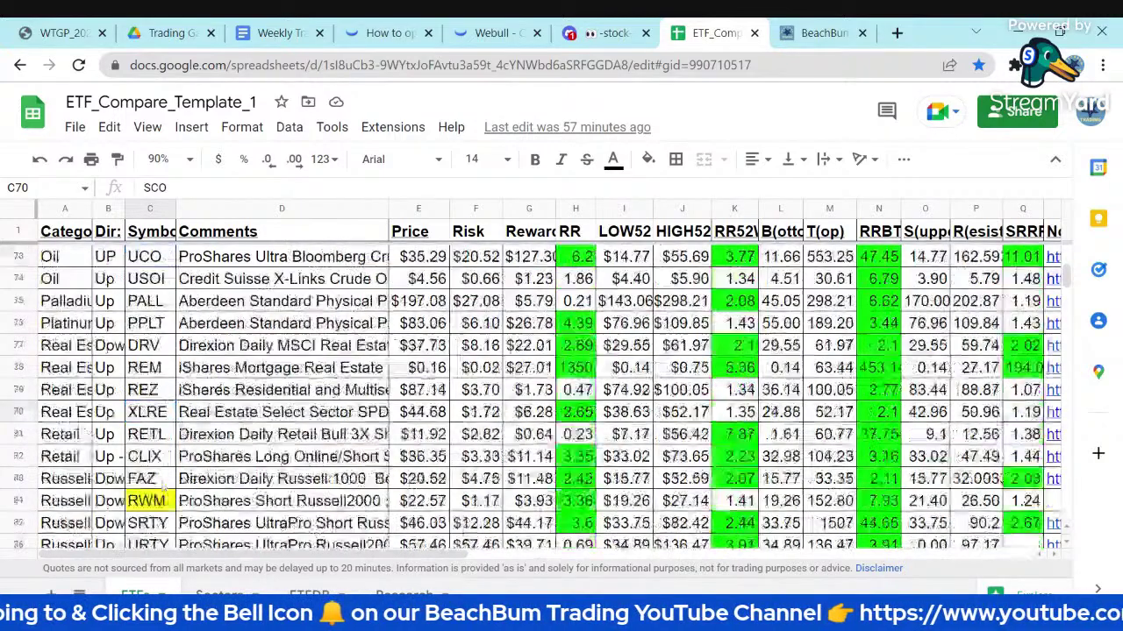
{"action": "left_click", "coordinate": [156, 439]}
{"action": "left_click", "coordinate": [155, 458]}
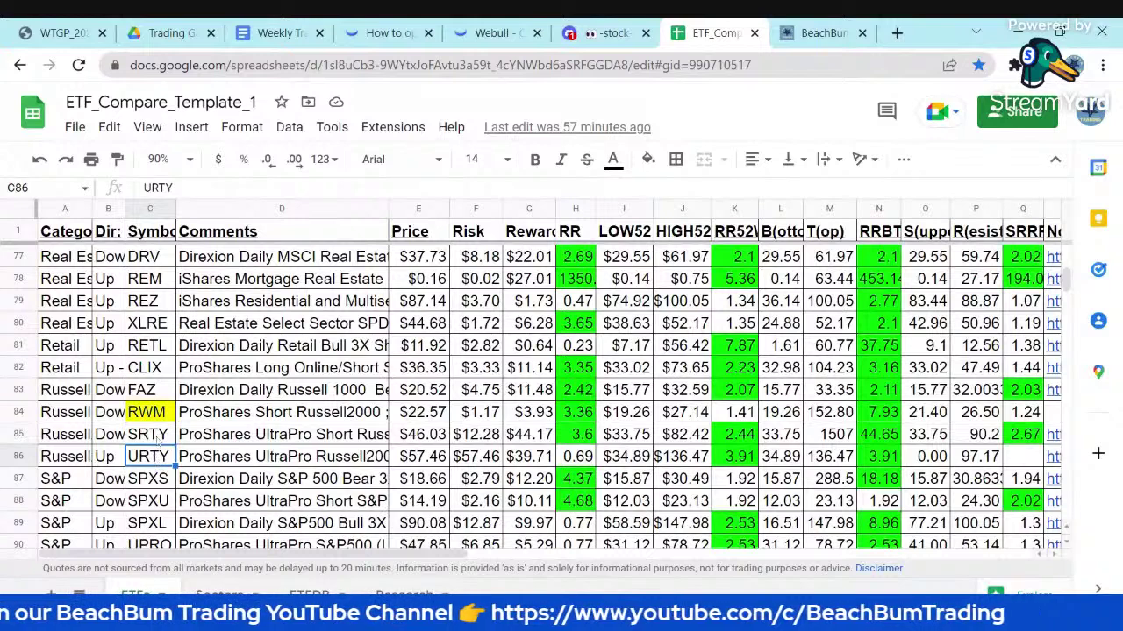
{"action": "left_click", "coordinate": [158, 438]}
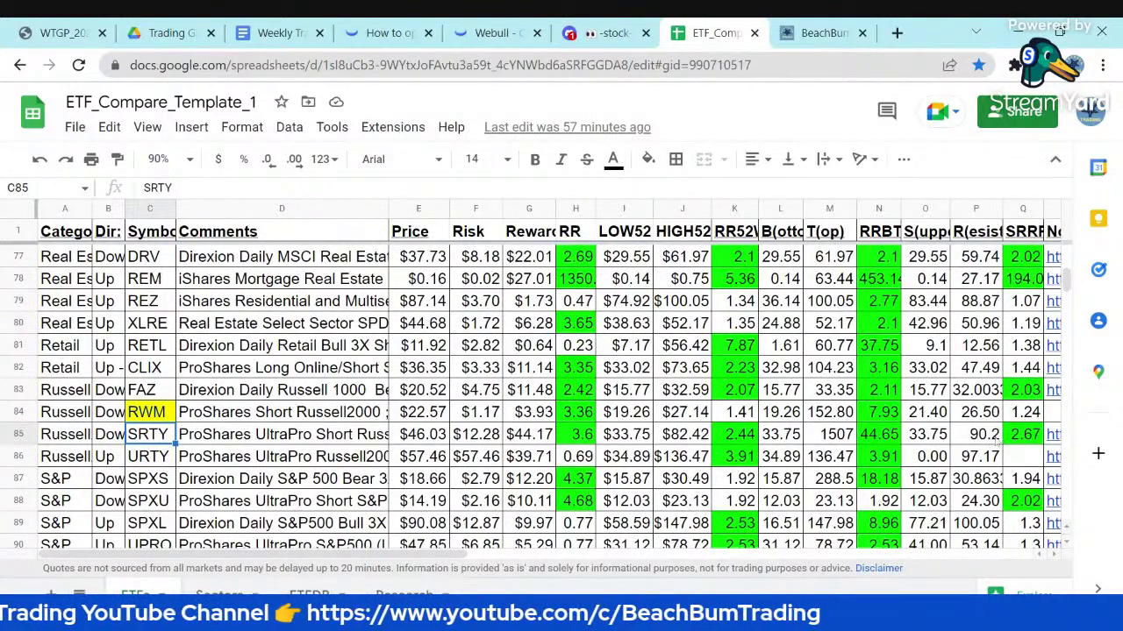
{"action": "left_click", "coordinate": [427, 439]}
{"action": "left_click", "coordinate": [937, 439]}
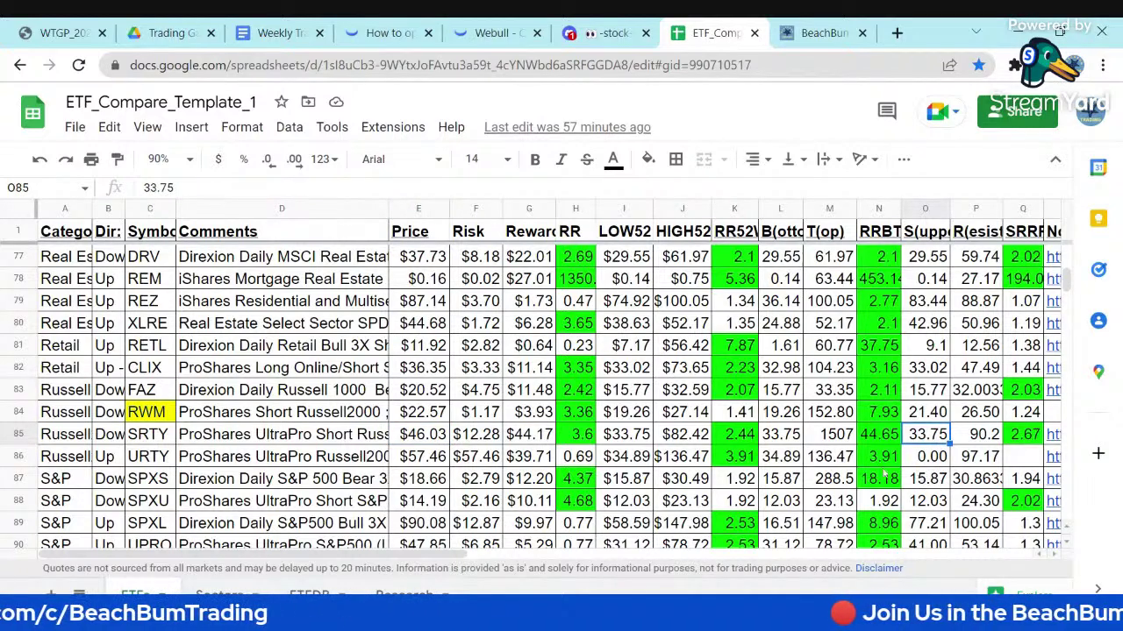
{"action": "left_click", "coordinate": [423, 439]}
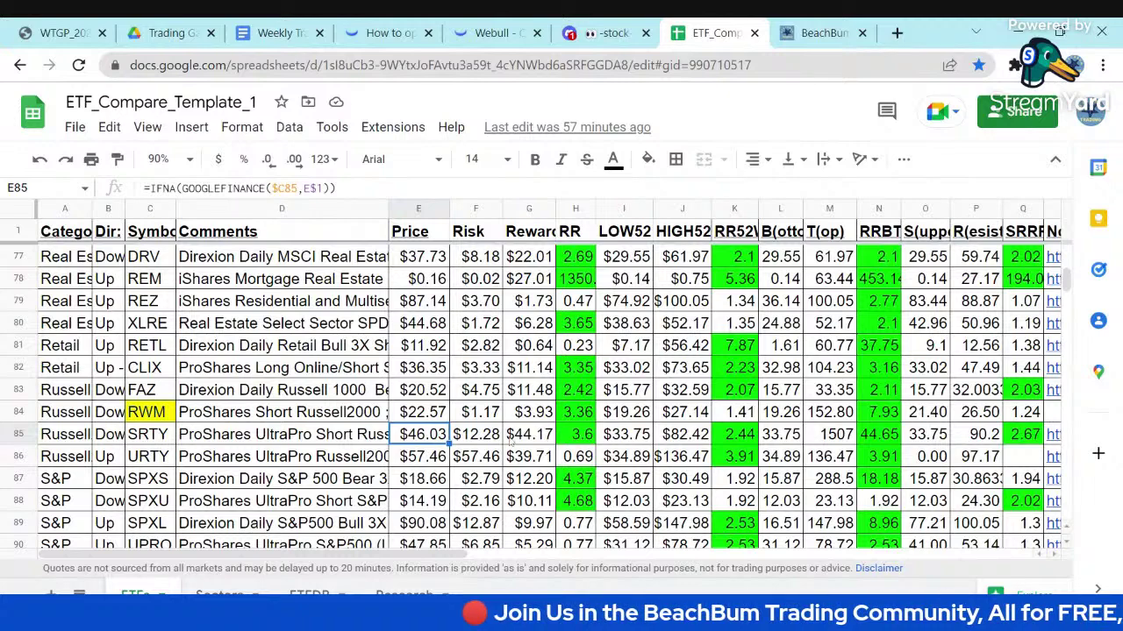
Step: Find the inverse S&P fund SPXS and compare its price with its support level
{"action": "scroll", "coordinate": [511, 447], "scroll_direction": "down", "scroll_amount": 3}
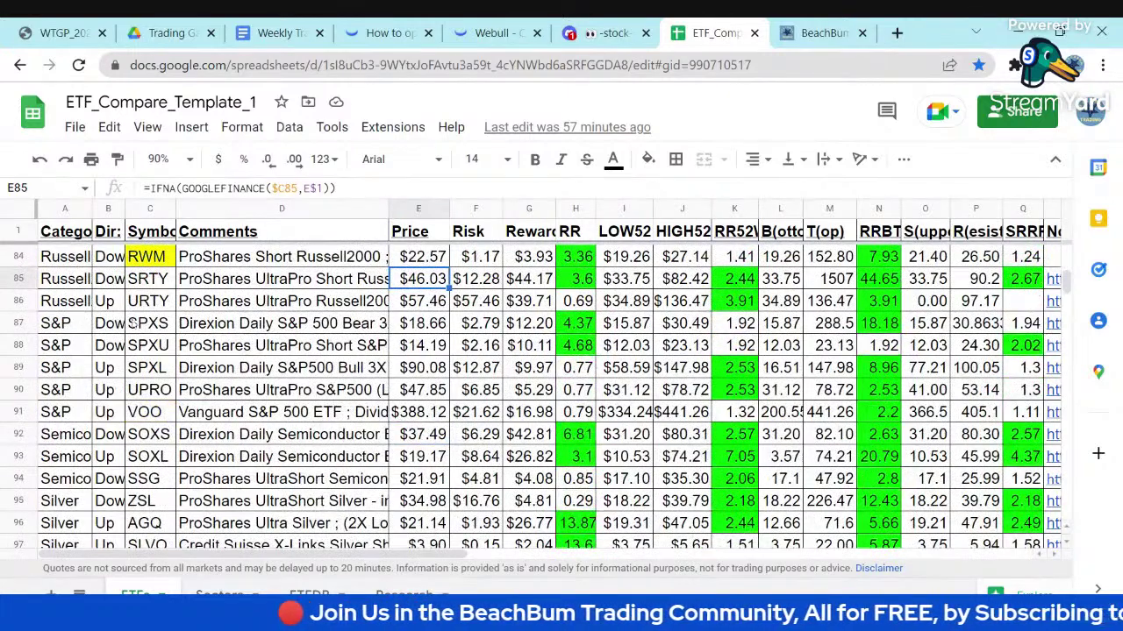
{"action": "left_click", "coordinate": [147, 326]}
{"action": "left_click", "coordinate": [421, 331]}
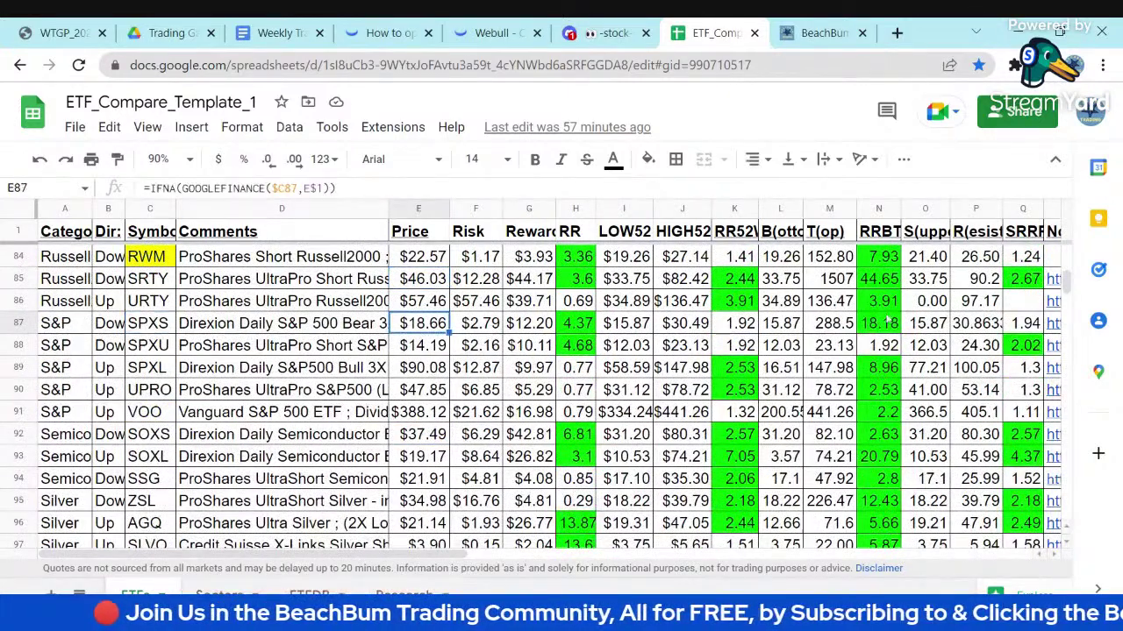
{"action": "left_click", "coordinate": [937, 324]}
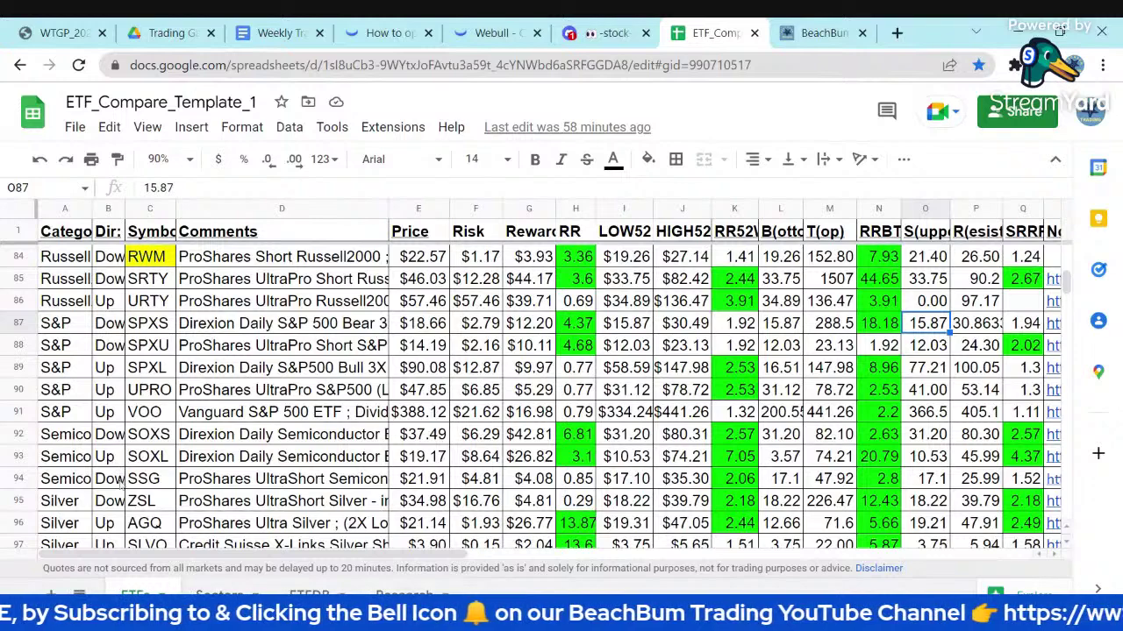
Step: Check the RR and resistance-to-support ratios of the inverse semiconductor fund SOXS
{"action": "left_click", "coordinate": [165, 443]}
{"action": "left_click", "coordinate": [577, 436]}
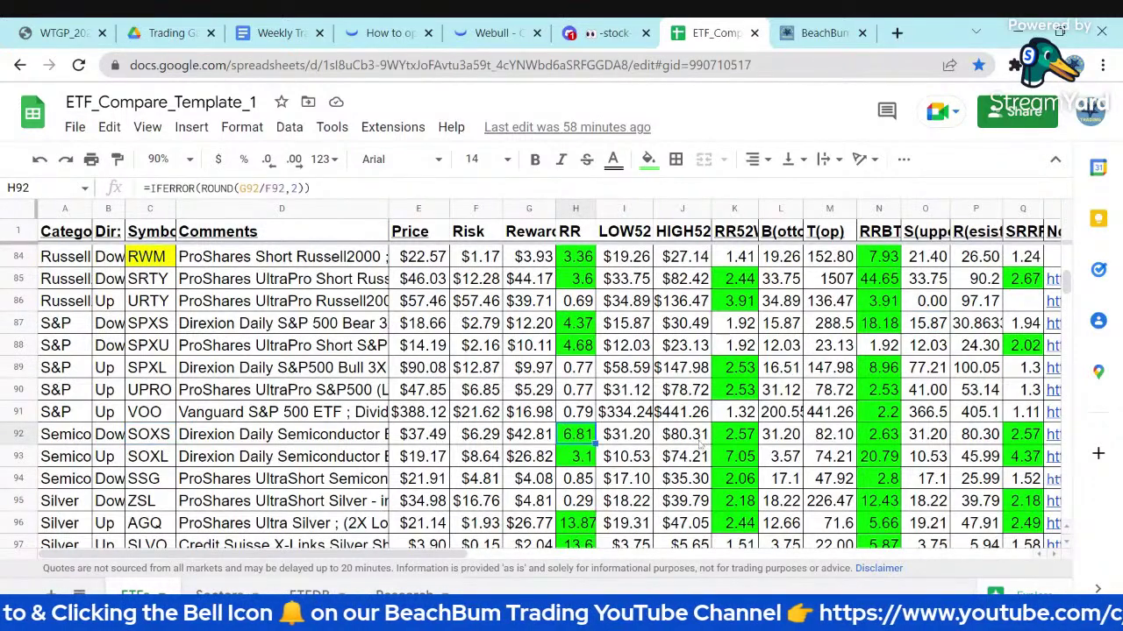
{"action": "left_click", "coordinate": [1021, 434]}
Step: Find the Silver fund AGQ and check its description and RR ratio
{"action": "scroll", "coordinate": [1022, 439], "scroll_direction": "down", "scroll_amount": 1}
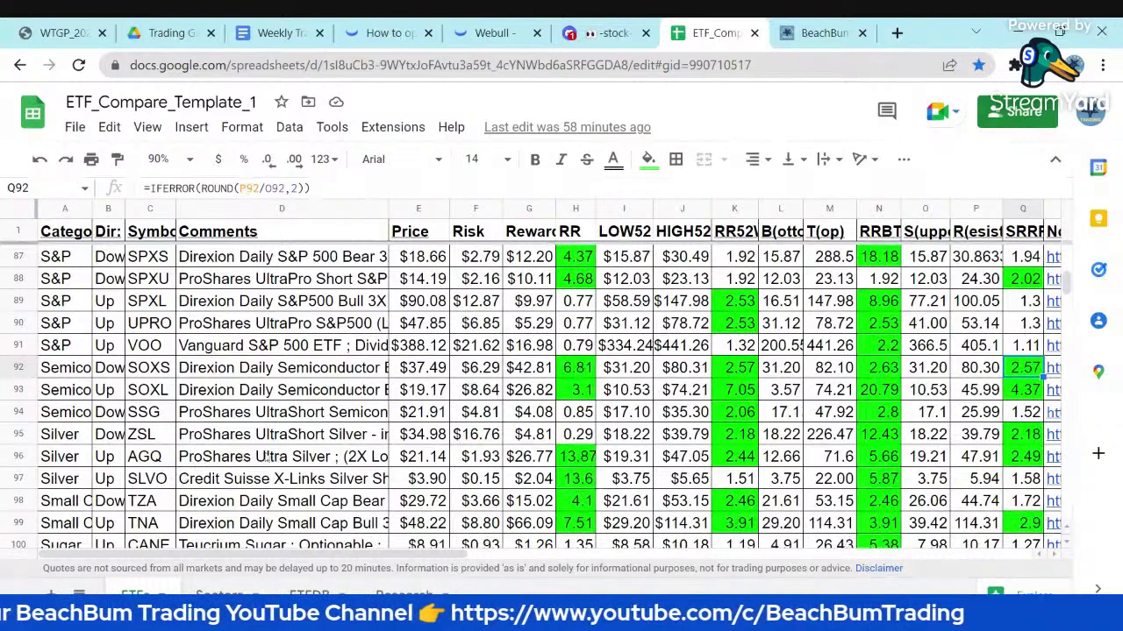
{"action": "left_click", "coordinate": [232, 462]}
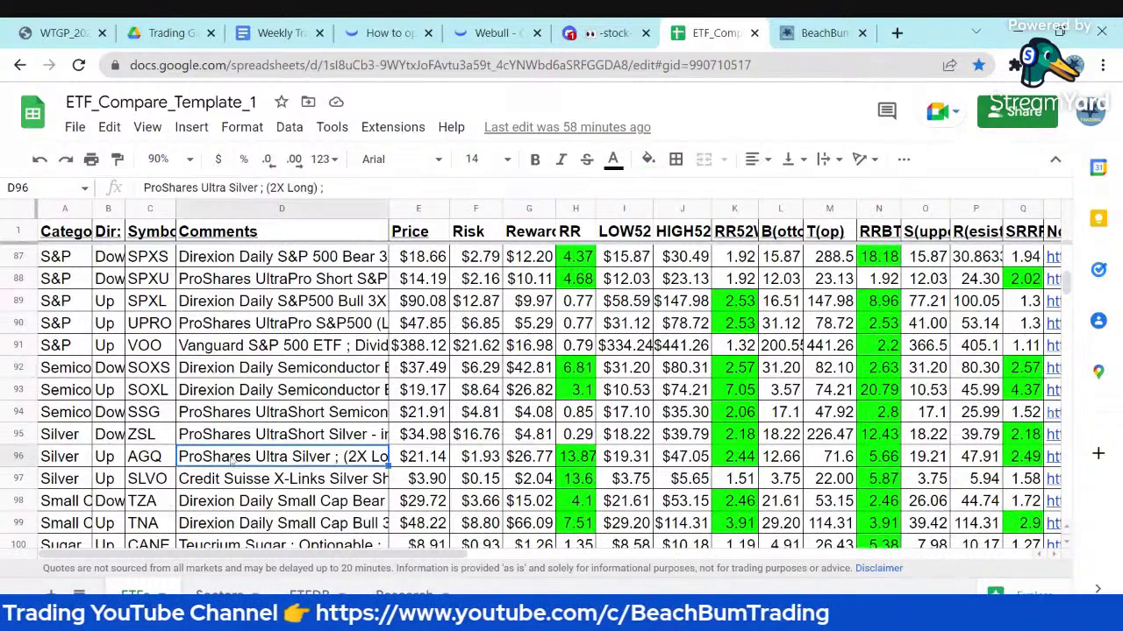
{"action": "left_click", "coordinate": [151, 463]}
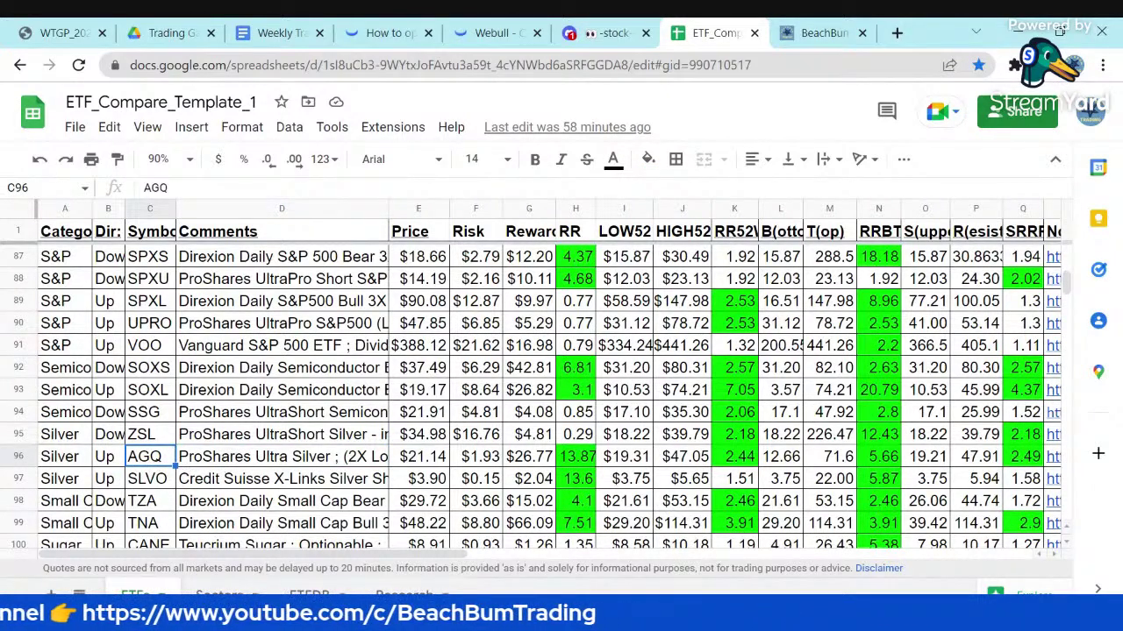
{"action": "left_click", "coordinate": [587, 458]}
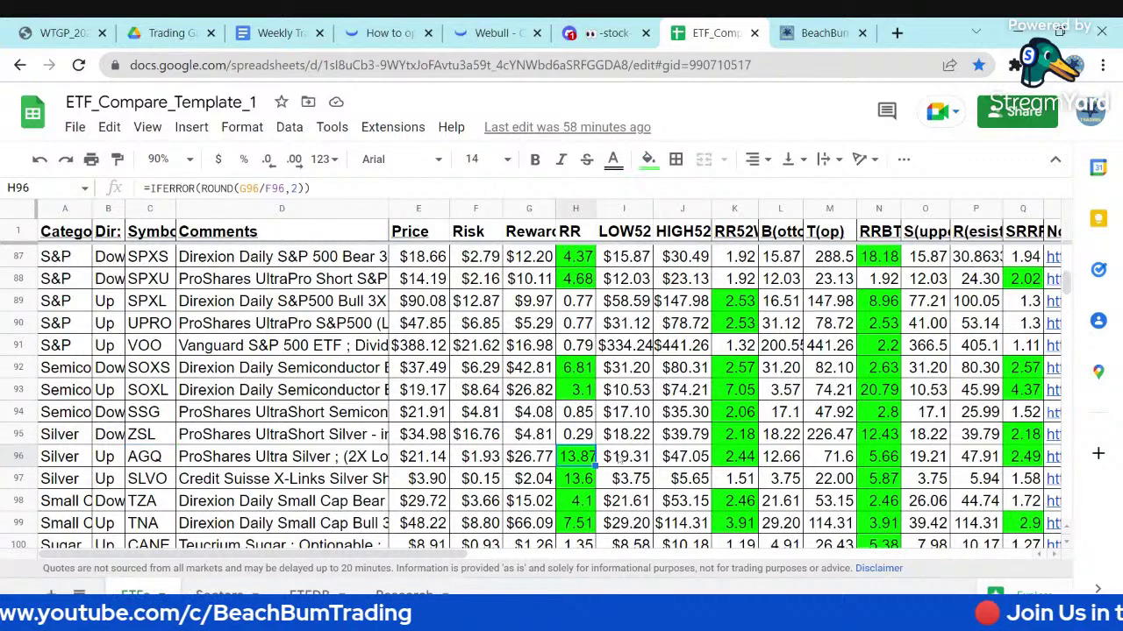
Step: Check the price and the resistance-to-support ratio of the Silver fund AGQ
{"action": "left_click", "coordinate": [441, 460]}
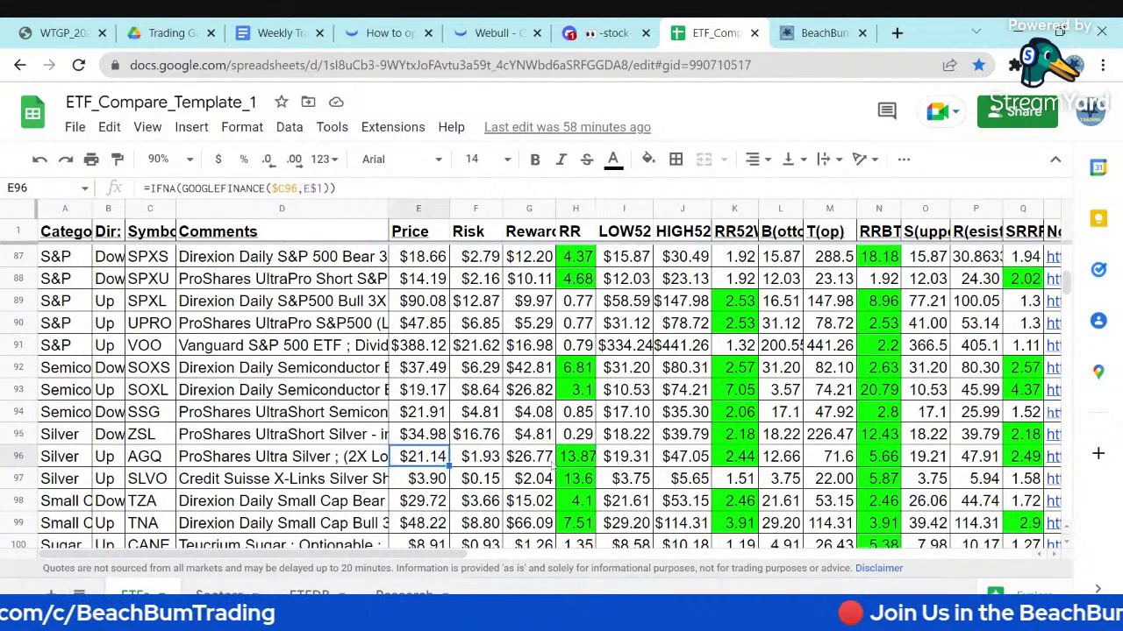
{"action": "left_click", "coordinate": [1001, 457]}
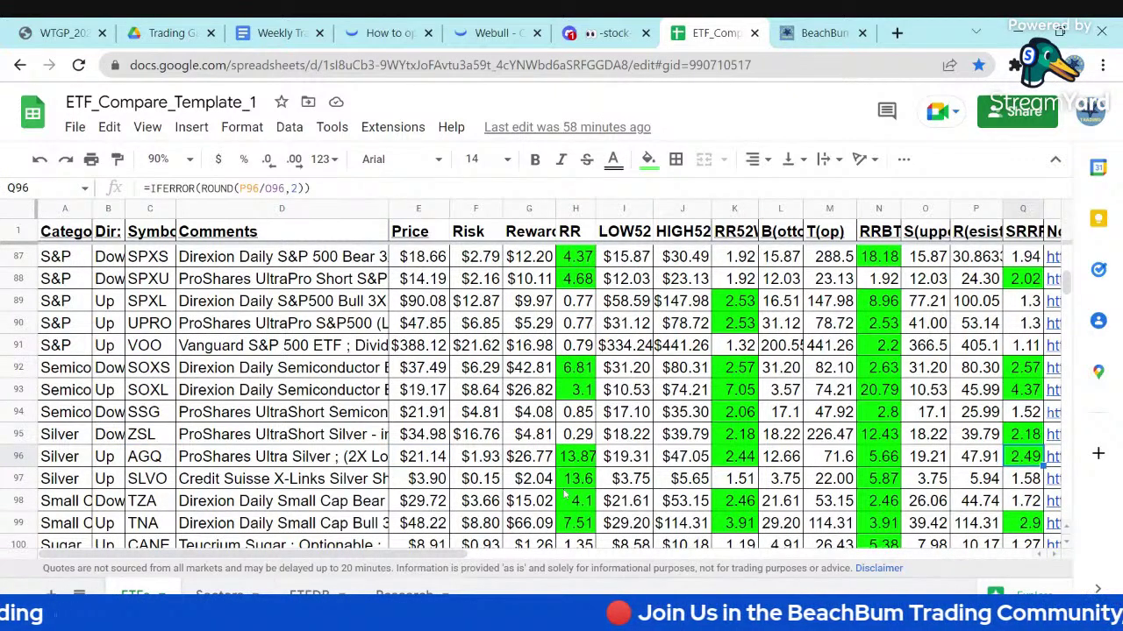
Step: Find the Treasury bull fund TMF among the Treasury rows and review its figures
{"action": "scroll", "coordinate": [565, 497], "scroll_direction": "down", "scroll_amount": 1}
{"action": "scroll", "coordinate": [566, 498], "scroll_direction": "down", "scroll_amount": 2}
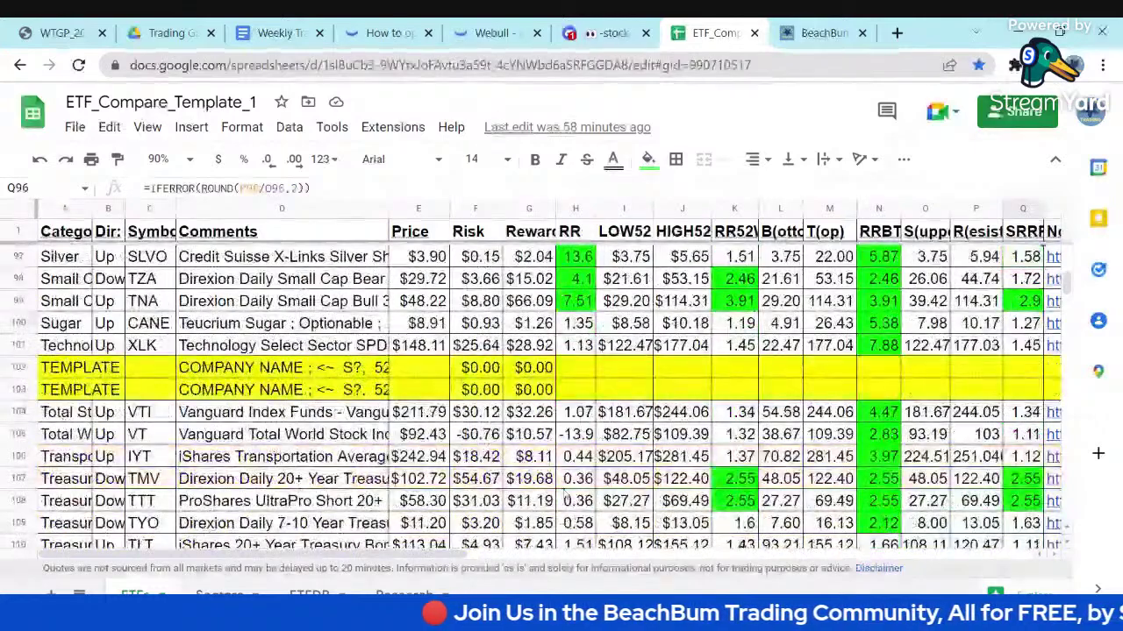
{"action": "scroll", "coordinate": [566, 497], "scroll_direction": "down", "scroll_amount": 1}
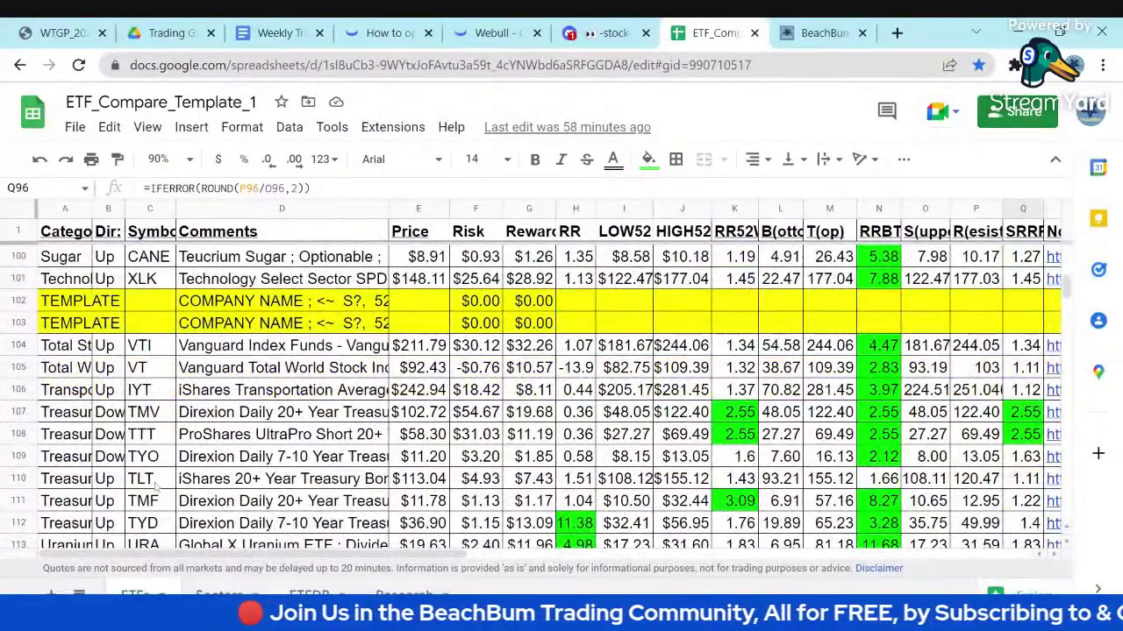
{"action": "left_click", "coordinate": [154, 502]}
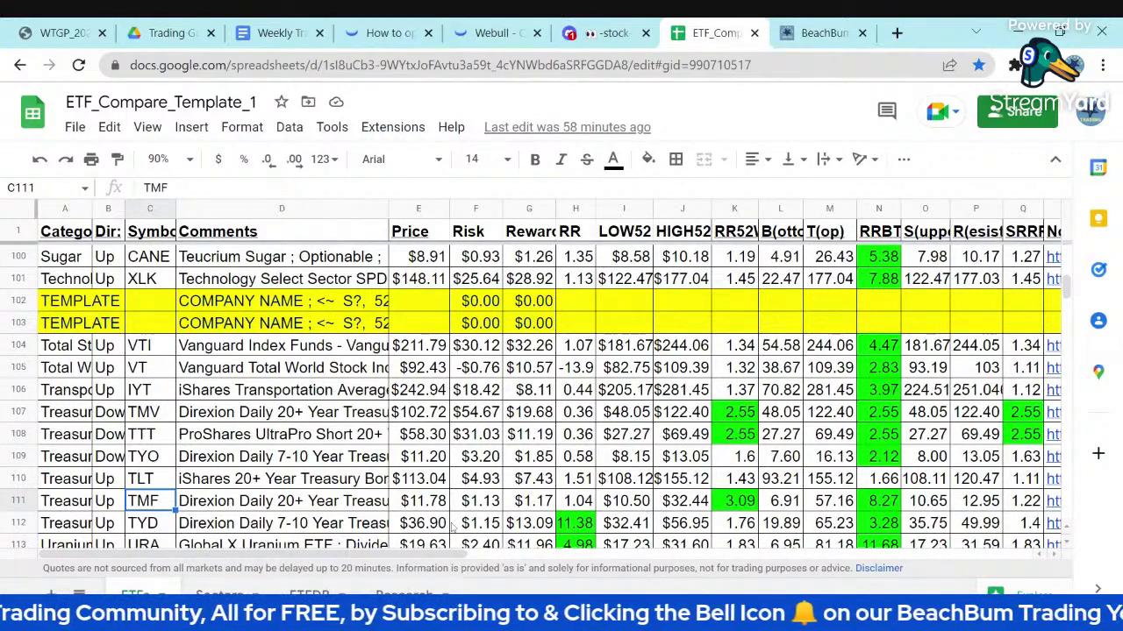
Step: Find the Uranium fund URNM and compare its price with its support level
{"action": "scroll", "coordinate": [451, 527], "scroll_direction": "down", "scroll_amount": 1}
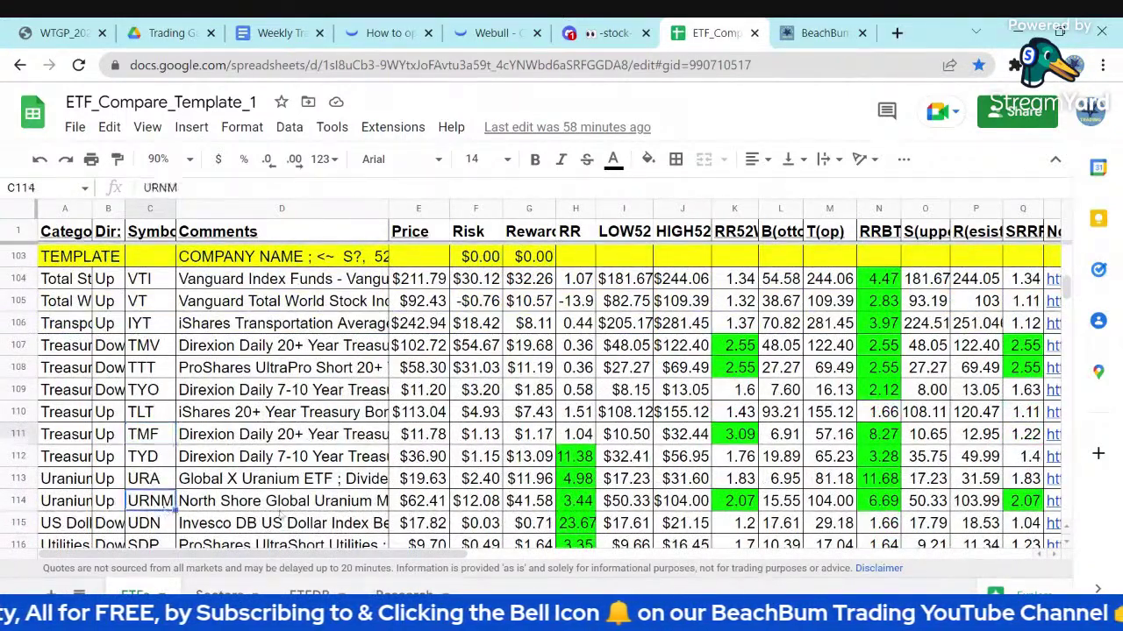
{"action": "left_click", "coordinate": [161, 505]}
{"action": "left_click", "coordinate": [425, 507]}
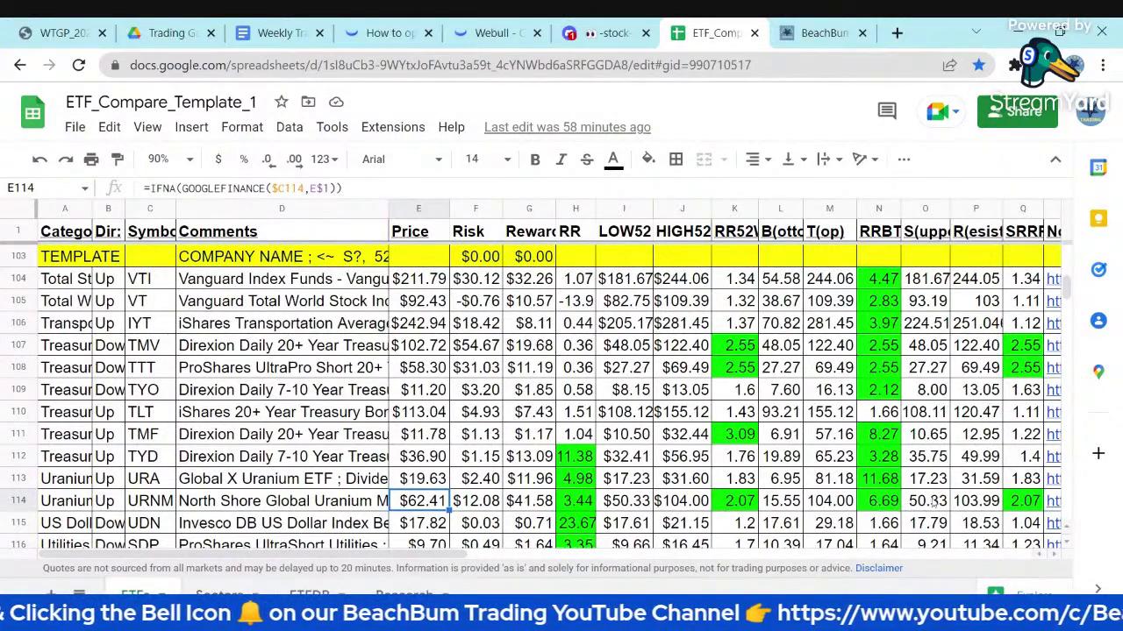
{"action": "left_click", "coordinate": [935, 502]}
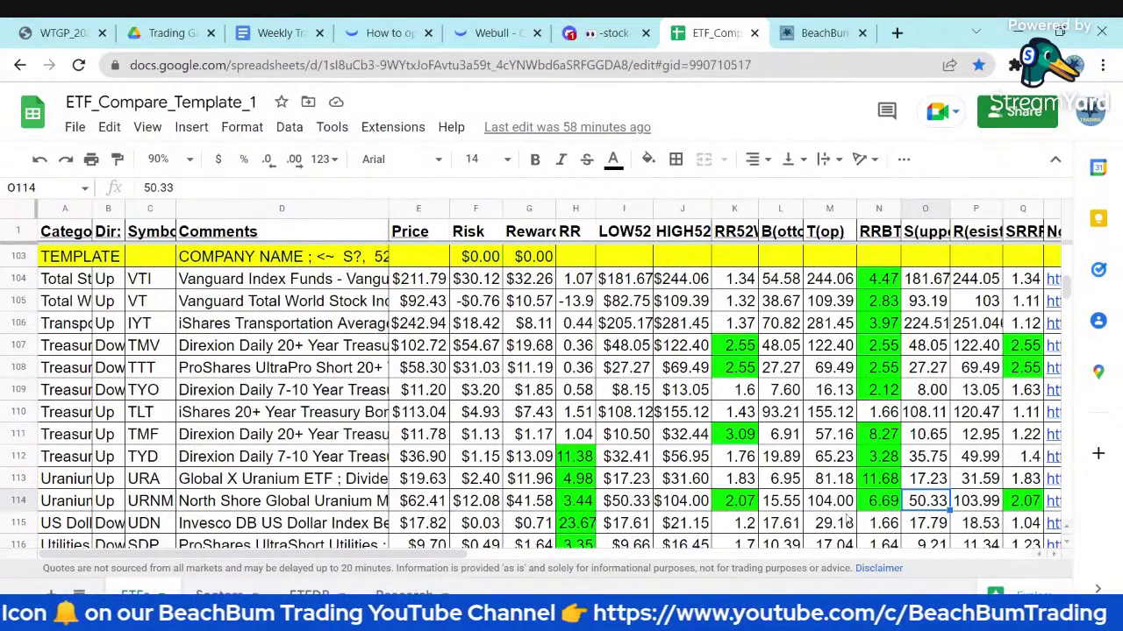
Step: Find the VIX fund UVXY and check its price
{"action": "scroll", "coordinate": [846, 520], "scroll_direction": "down", "scroll_amount": 4}
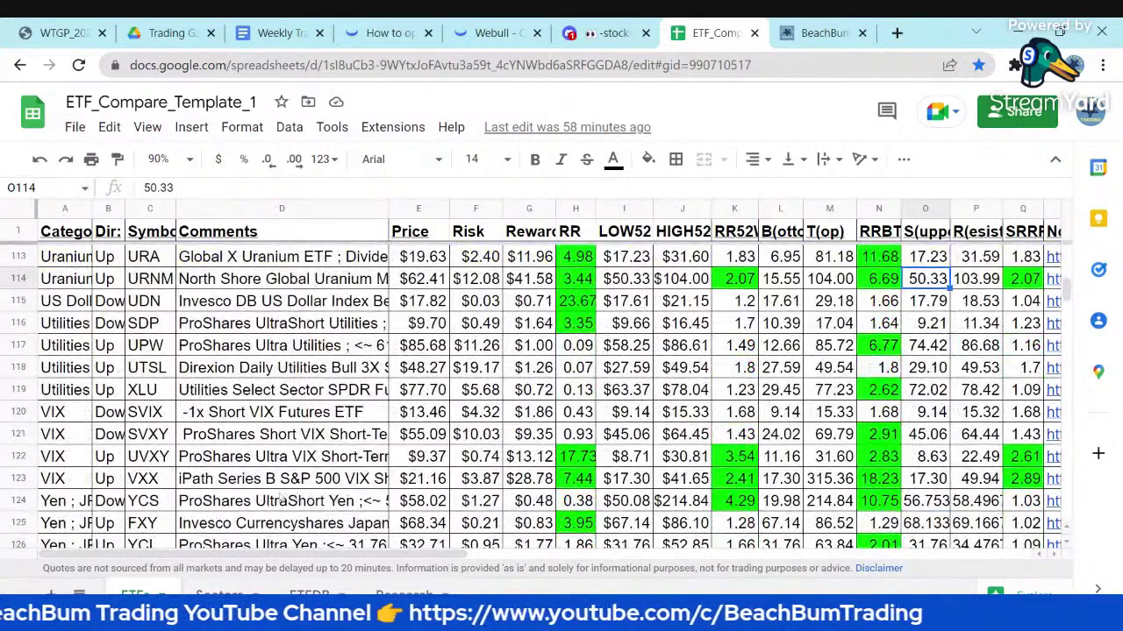
{"action": "left_click", "coordinate": [158, 463]}
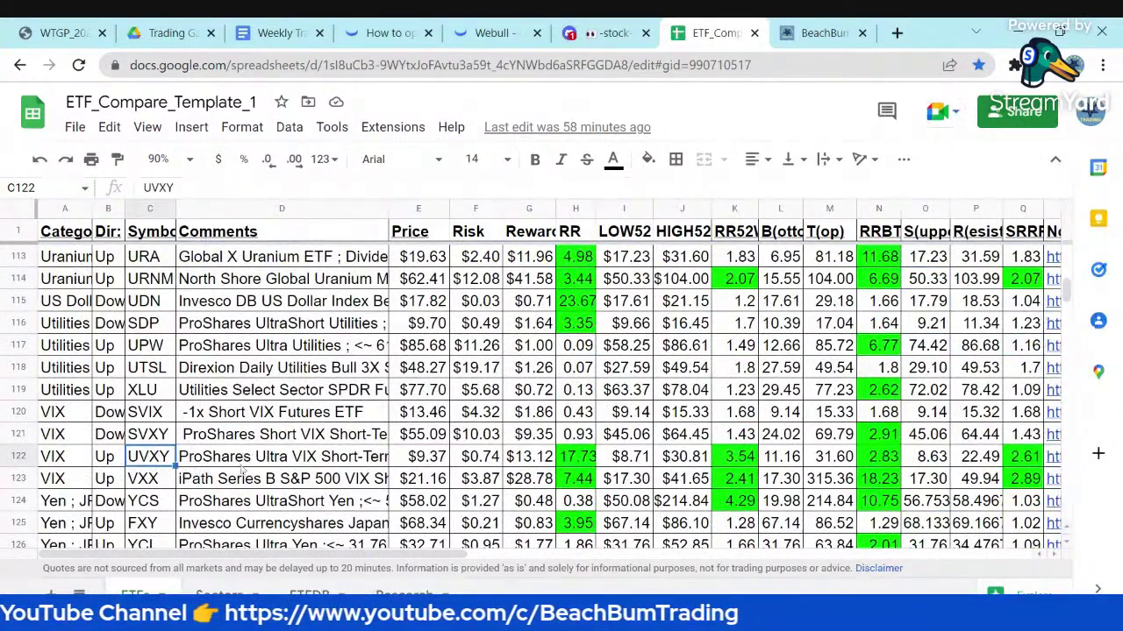
{"action": "left_click", "coordinate": [424, 457]}
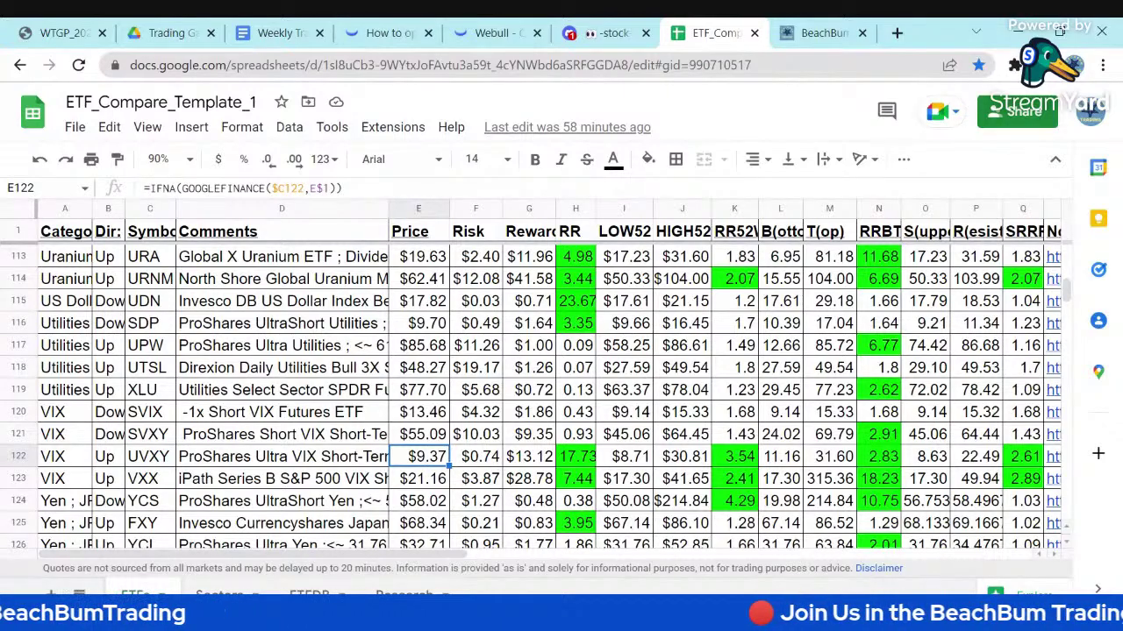
Step: Look over the last ETF rows, down to the Yen funds, and return to the start of the sheet
{"action": "scroll", "coordinate": [424, 458], "scroll_direction": "down", "scroll_amount": 1}
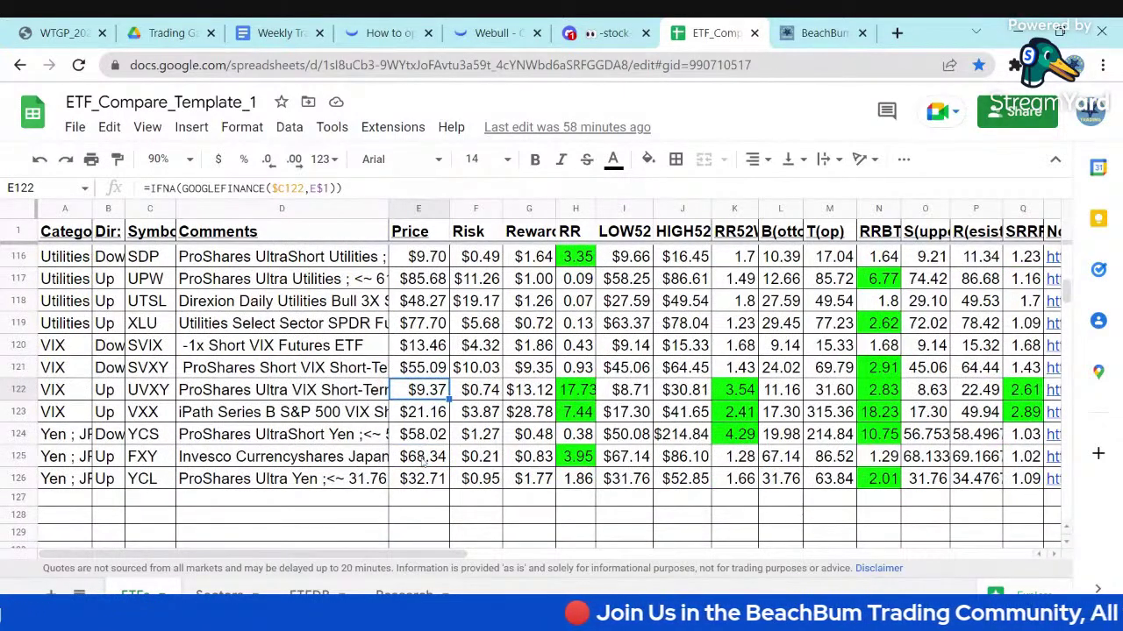
{"action": "scroll", "coordinate": [426, 461], "scroll_direction": "up", "scroll_amount": 13}
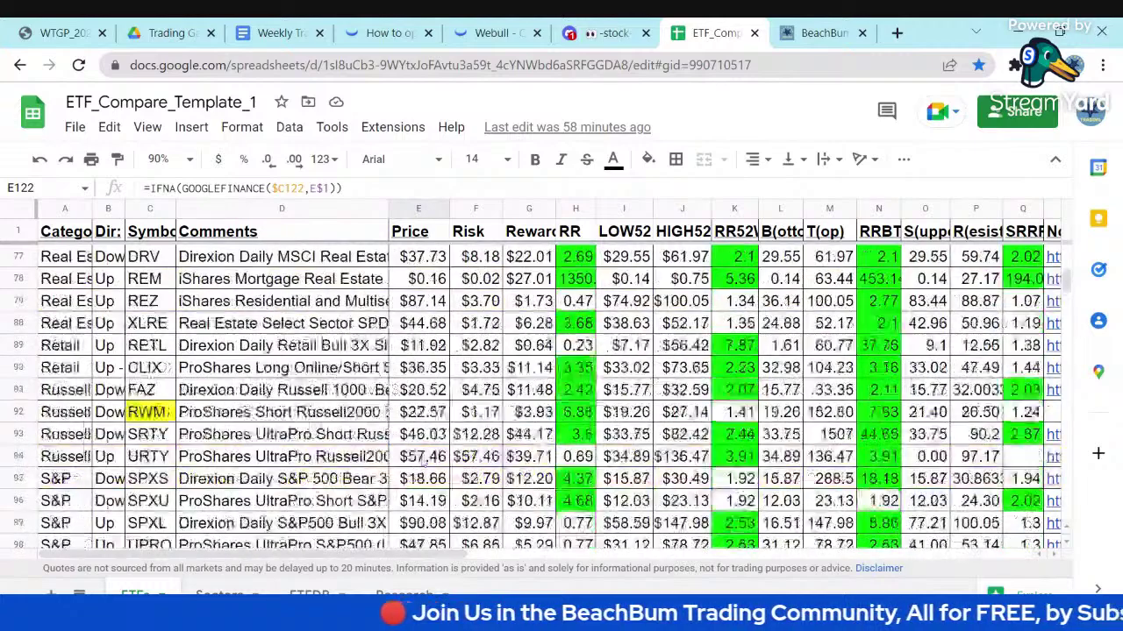
{"action": "scroll", "coordinate": [425, 457], "scroll_direction": "up", "scroll_amount": 20}
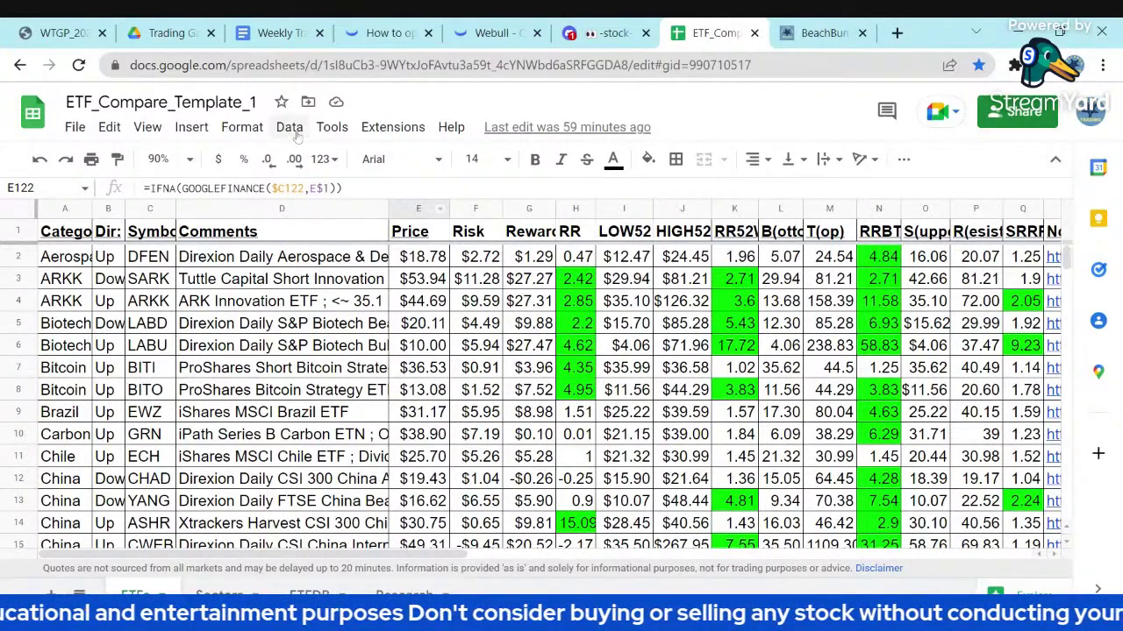
Step: Switch to the Weekly Trading Game Plan Notes document and go from the ETFs section to the "Shopping List" Stocks section
{"action": "left_click", "coordinate": [274, 35]}
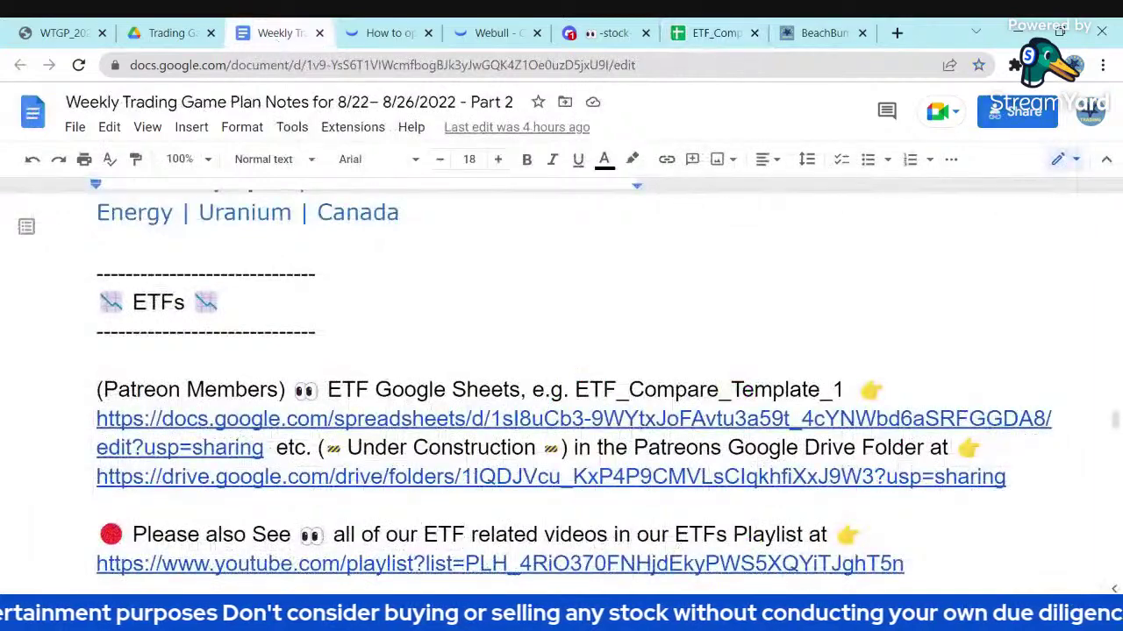
{"action": "scroll", "coordinate": [561, 386], "scroll_direction": "down", "scroll_amount": 2}
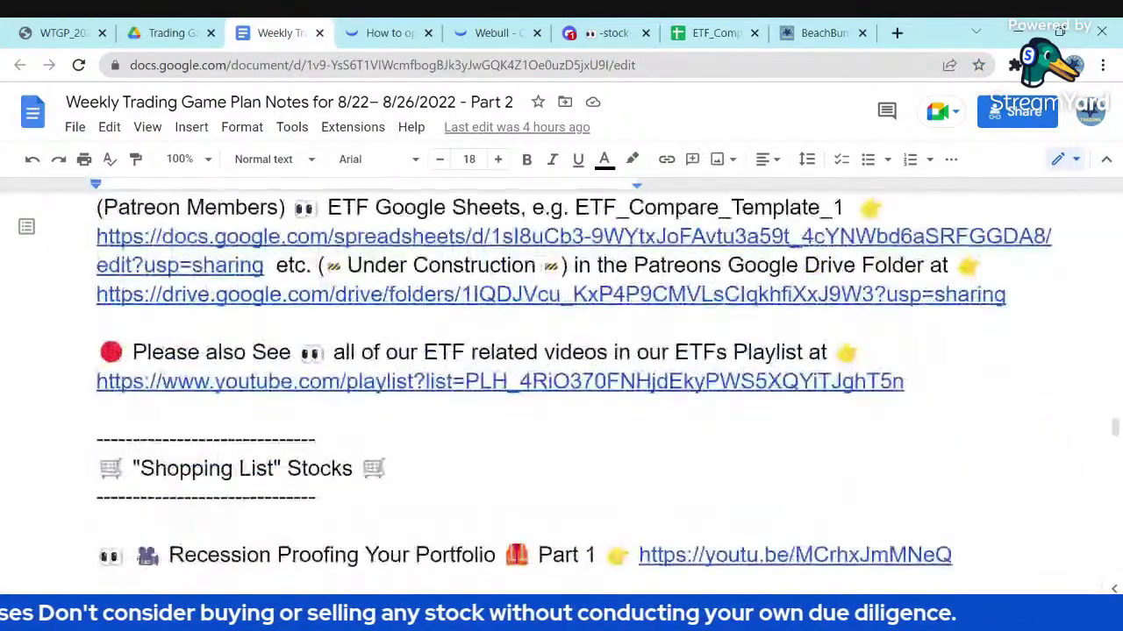
{"action": "scroll", "coordinate": [561, 386], "scroll_direction": "down", "scroll_amount": 1}
{"action": "scroll", "coordinate": [561, 386], "scroll_direction": "down", "scroll_amount": 1}
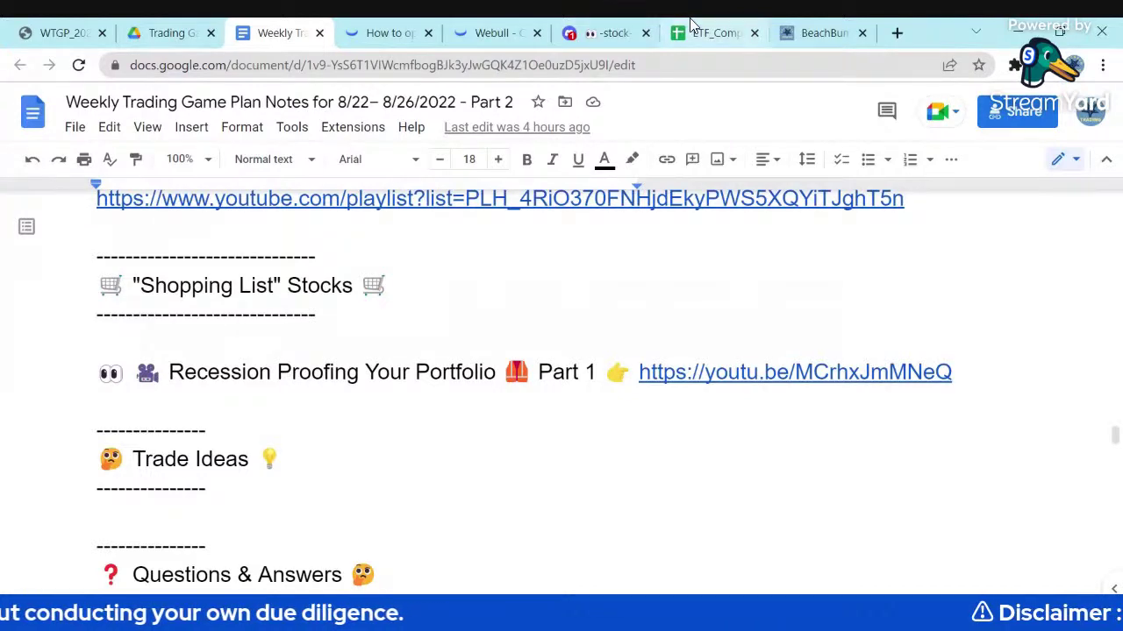
Step: Switch to Discord and open the beach-party general discussion channel of the BeachBum Trading server
{"action": "left_click", "coordinate": [596, 36]}
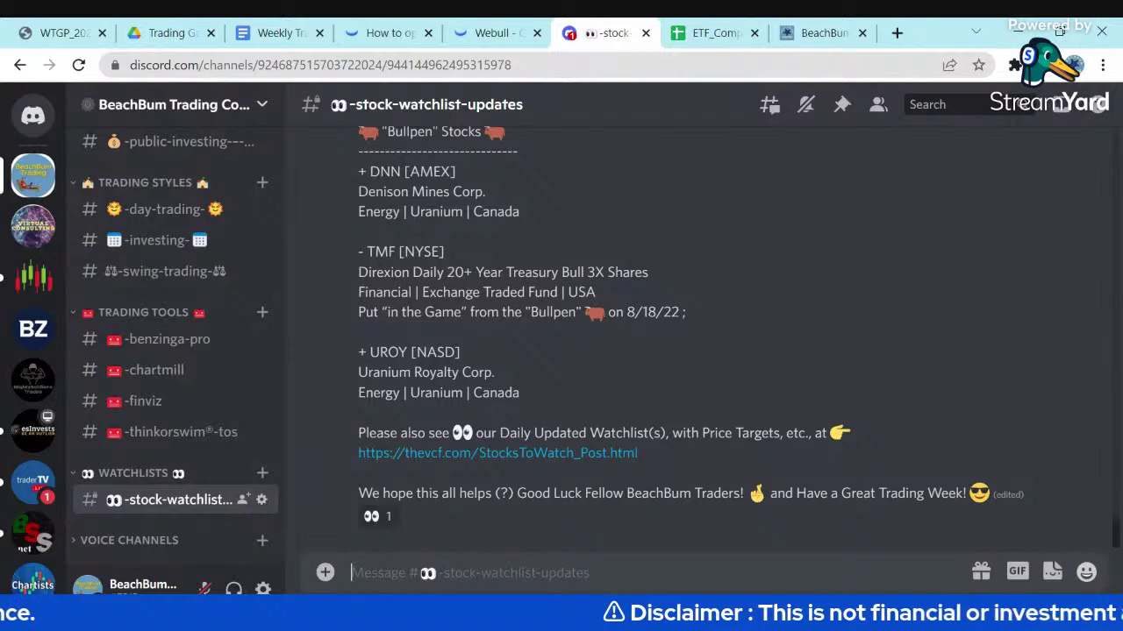
{"action": "scroll", "coordinate": [211, 255], "scroll_direction": "down", "scroll_amount": 5}
{"action": "scroll", "coordinate": [206, 250], "scroll_direction": "up", "scroll_amount": 10}
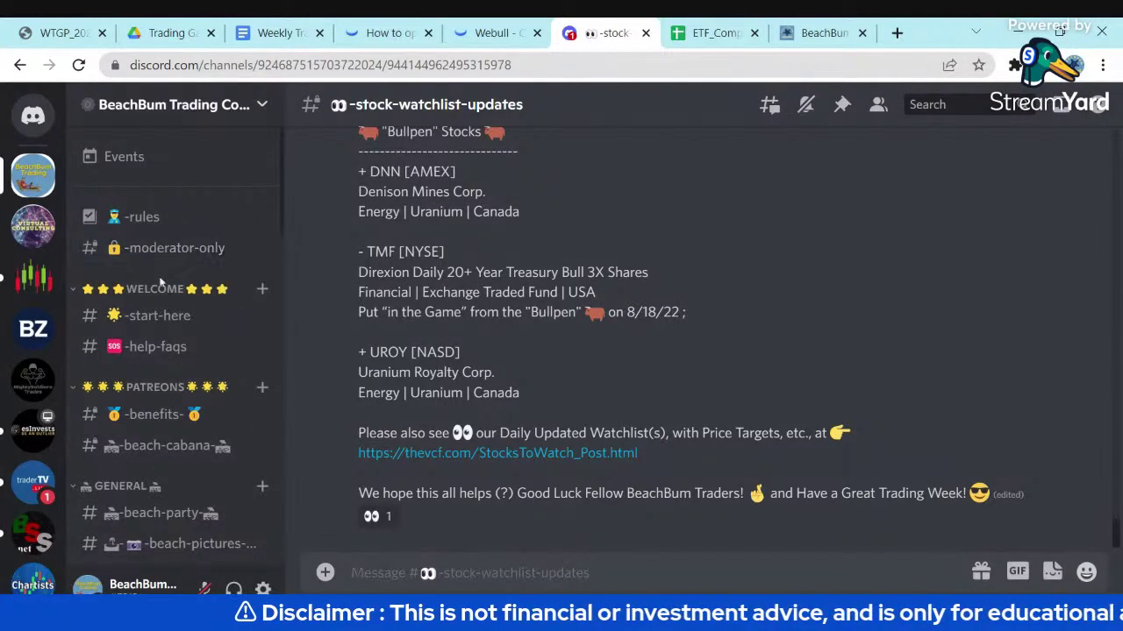
{"action": "left_click", "coordinate": [162, 513]}
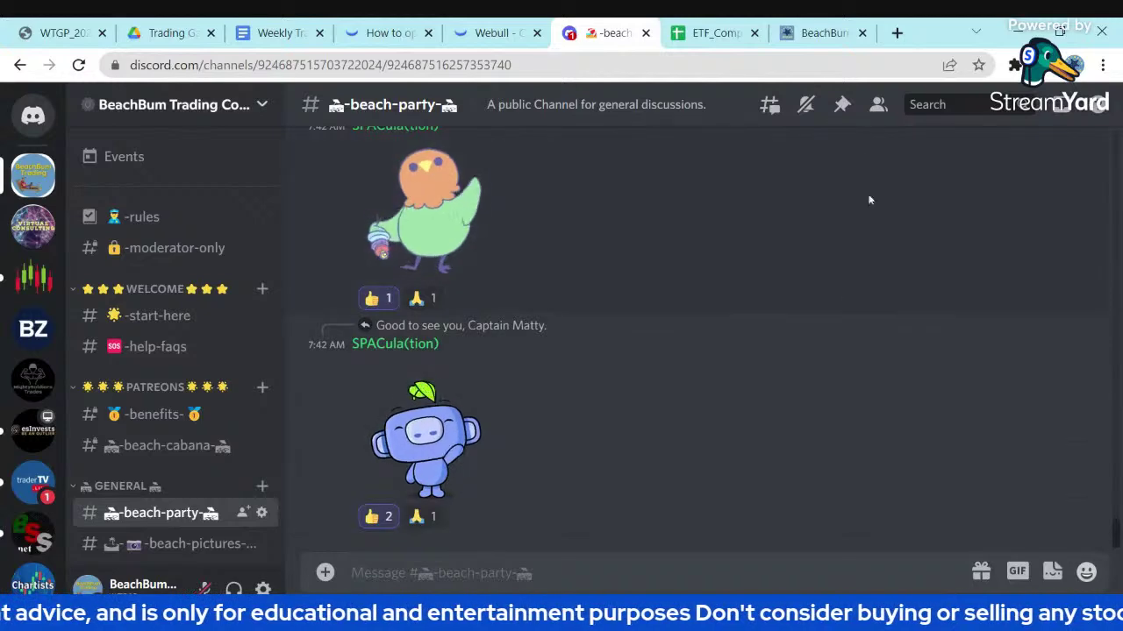
Step: Switch to the BeachBum Trading website with its social media links and show its full web address
{"action": "left_click", "coordinate": [816, 35]}
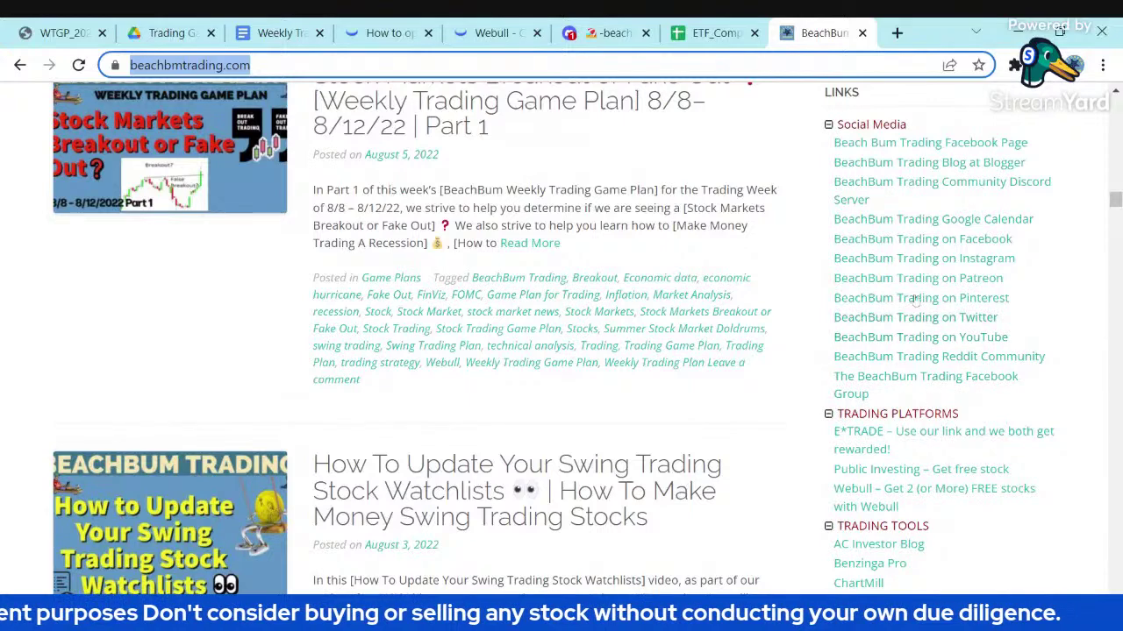
{"action": "left_click", "coordinate": [289, 64]}
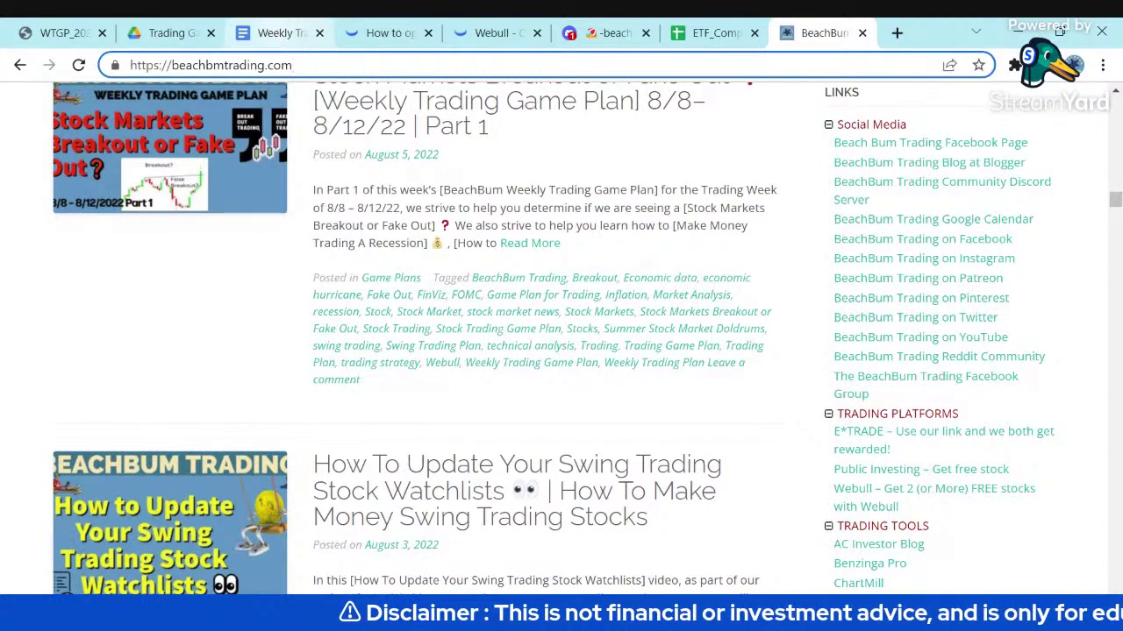
Step: Return to the weekly notes document and review the "Shopping List" Stocks and Trade Ideas sections, placing the cursor below each heading
{"action": "left_click", "coordinate": [278, 35]}
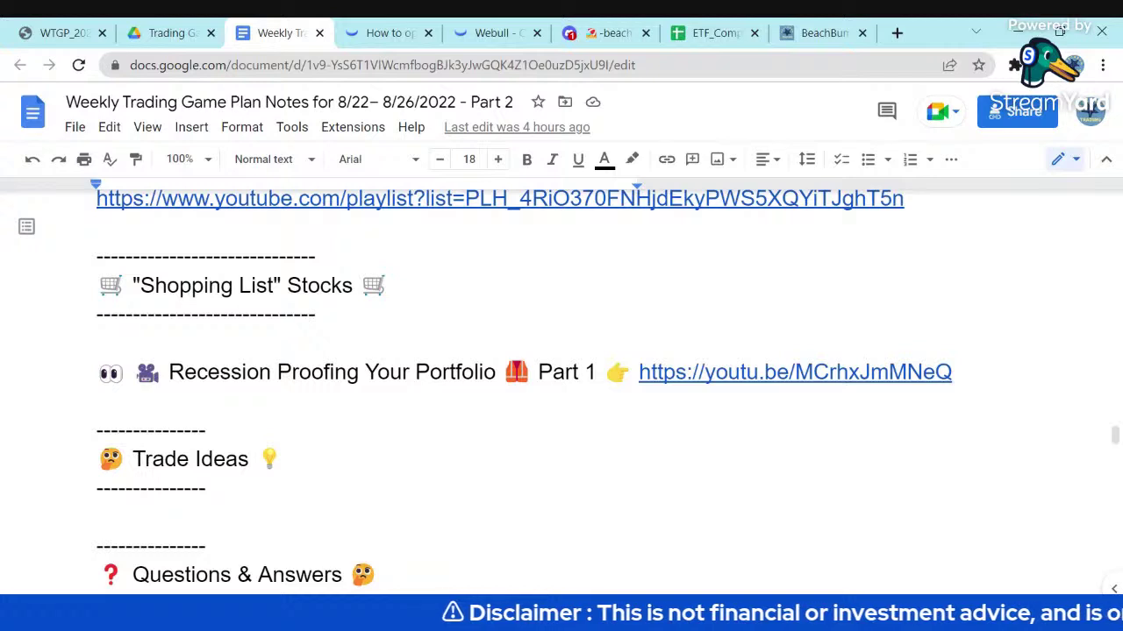
{"action": "left_click", "coordinate": [97, 343]}
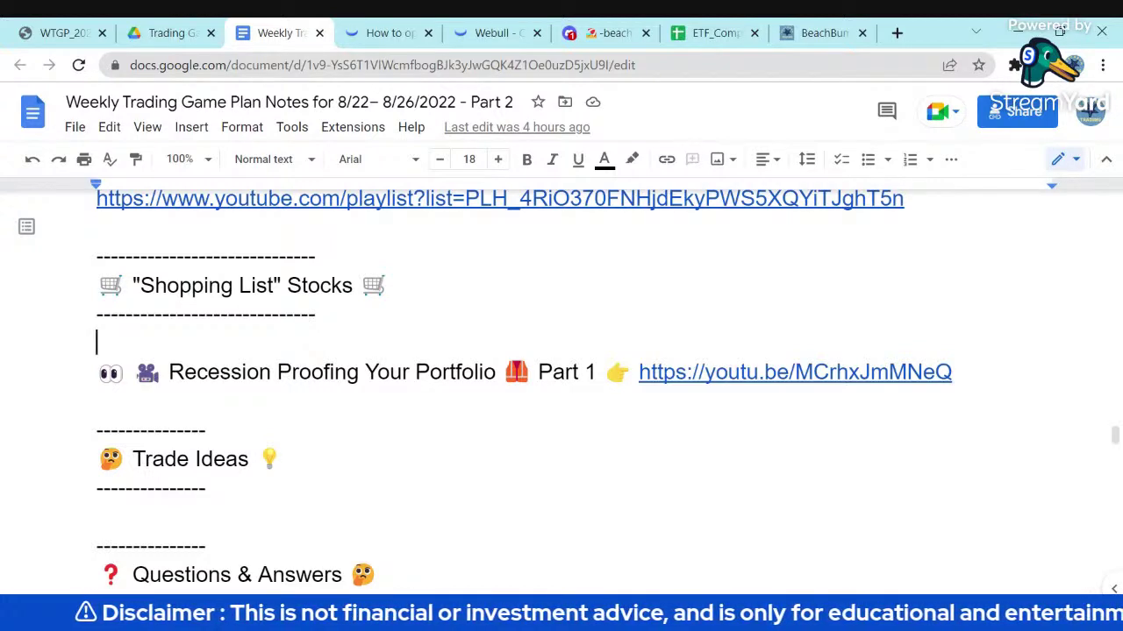
{"action": "scroll", "coordinate": [561, 368], "scroll_direction": "down", "scroll_amount": 1}
{"action": "scroll", "coordinate": [561, 368], "scroll_direction": "up", "scroll_amount": 1}
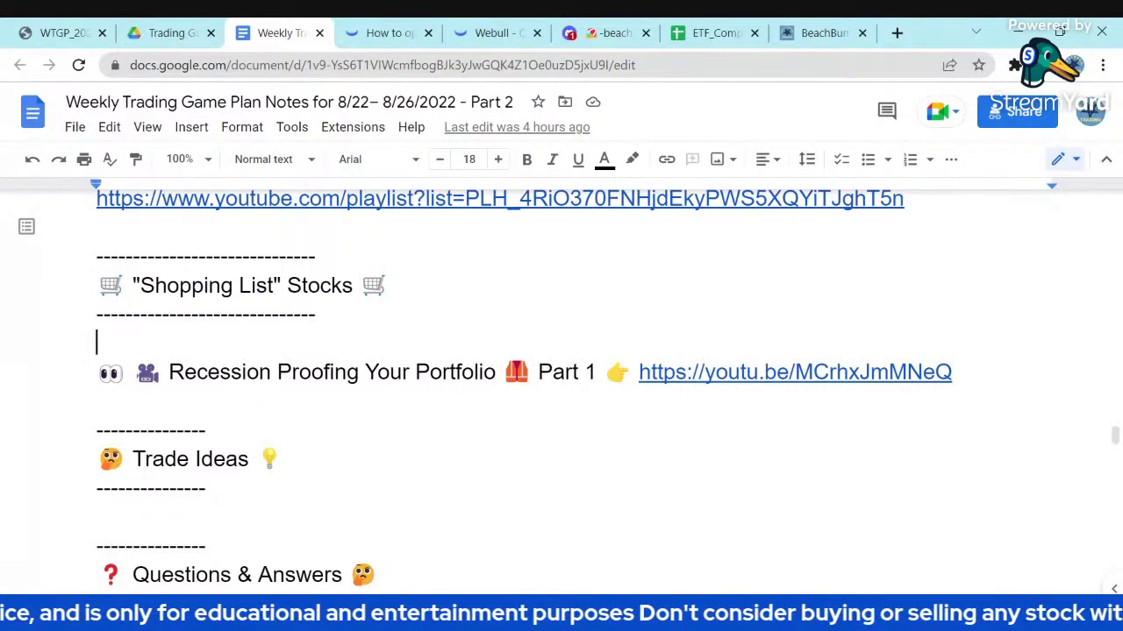
{"action": "scroll", "coordinate": [561, 386], "scroll_direction": "down", "scroll_amount": 1}
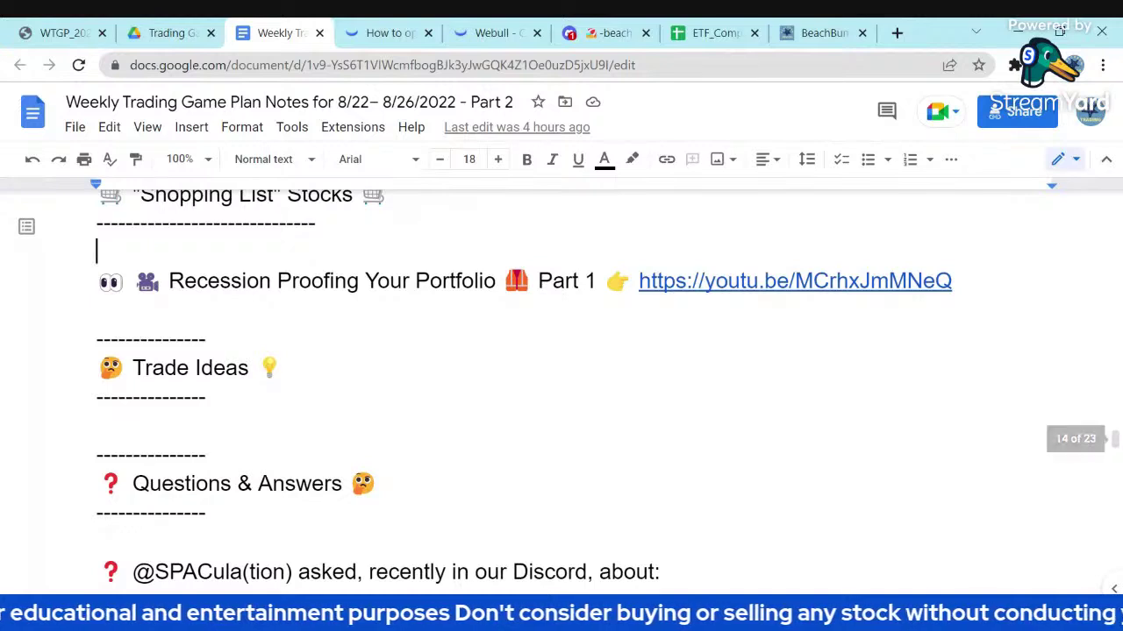
{"action": "left_click", "coordinate": [97, 425]}
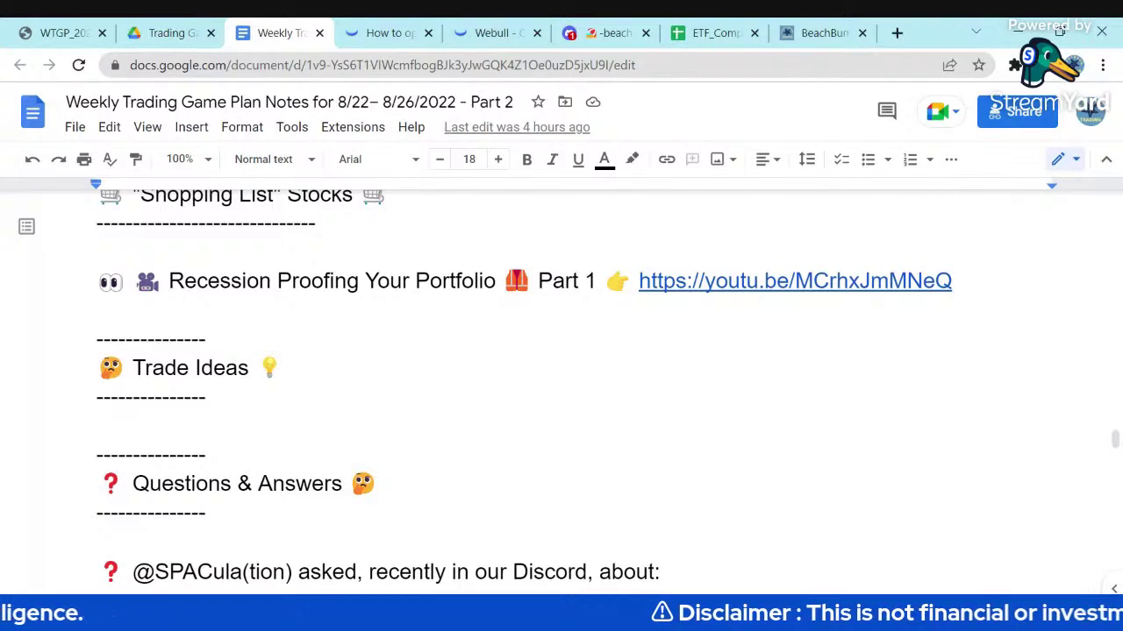
Step: Read the Questions & Answers section on RIVN and LCID, its due diligence video links, and the community and home page links
{"action": "scroll", "coordinate": [561, 386], "scroll_direction": "down", "scroll_amount": 3}
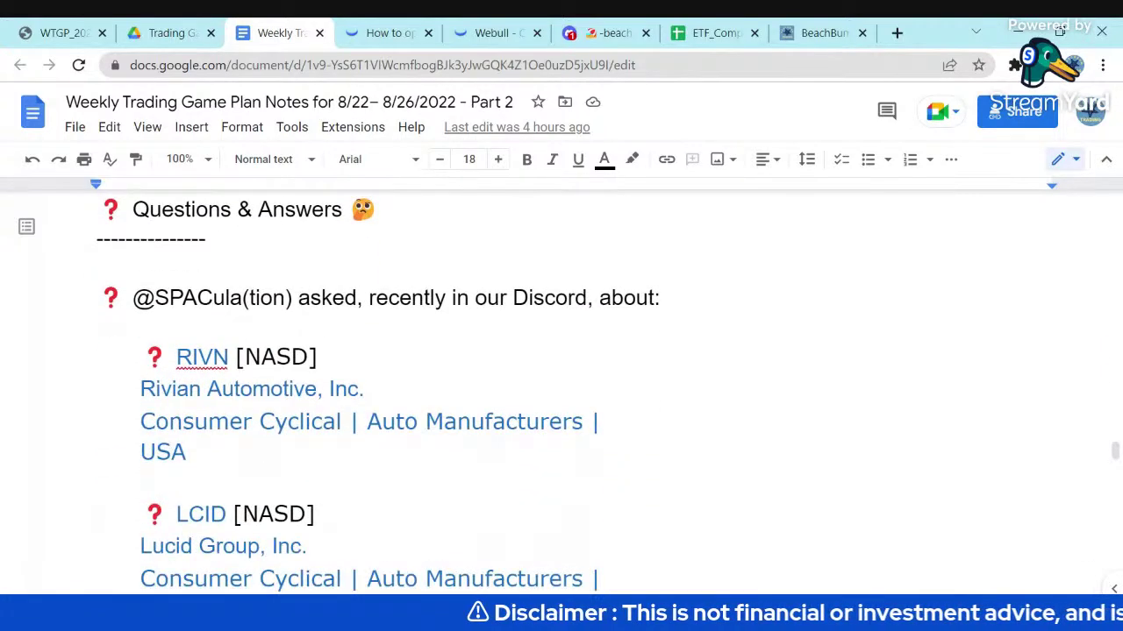
{"action": "scroll", "coordinate": [562, 386], "scroll_direction": "down", "scroll_amount": 1}
{"action": "scroll", "coordinate": [562, 386], "scroll_direction": "up", "scroll_amount": 2}
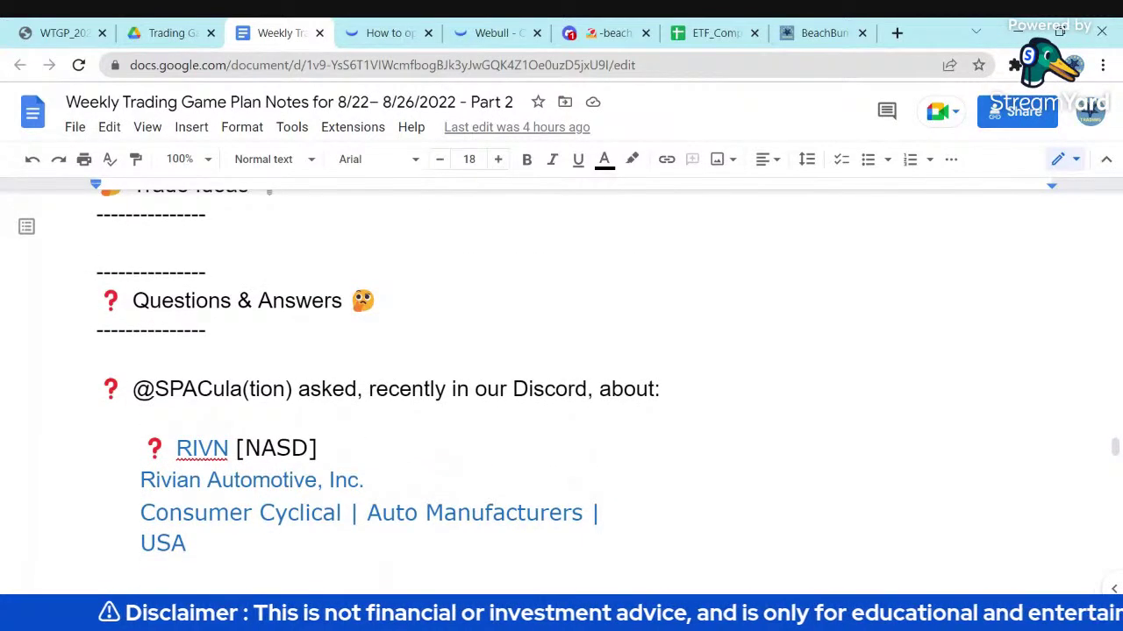
{"action": "scroll", "coordinate": [561, 385], "scroll_direction": "down", "scroll_amount": 1}
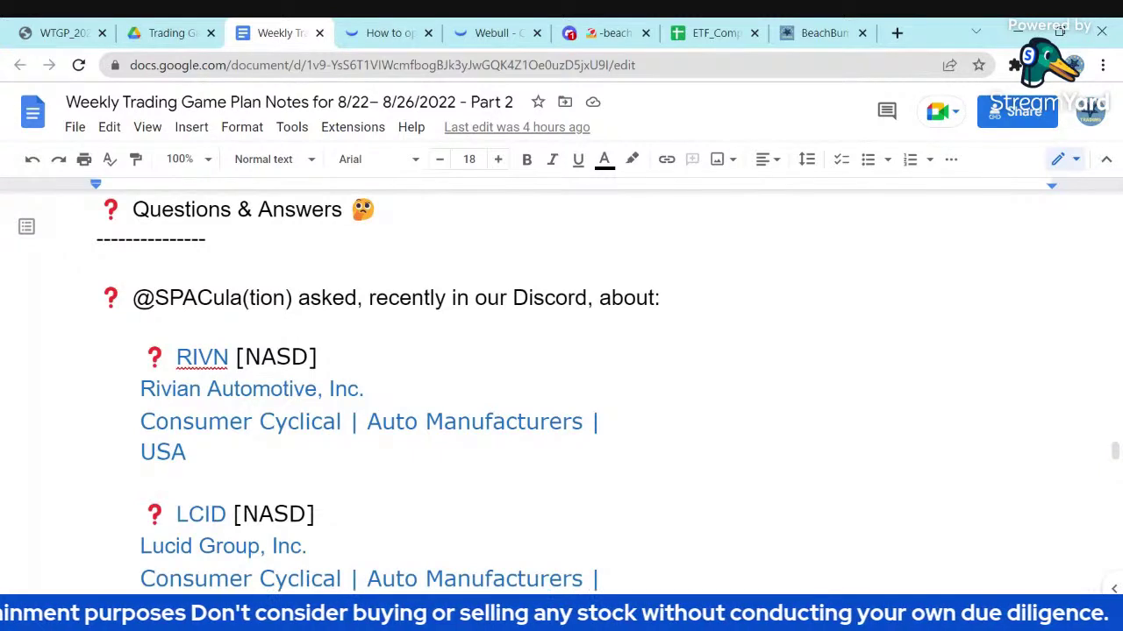
{"action": "scroll", "coordinate": [562, 385], "scroll_direction": "down", "scroll_amount": 1}
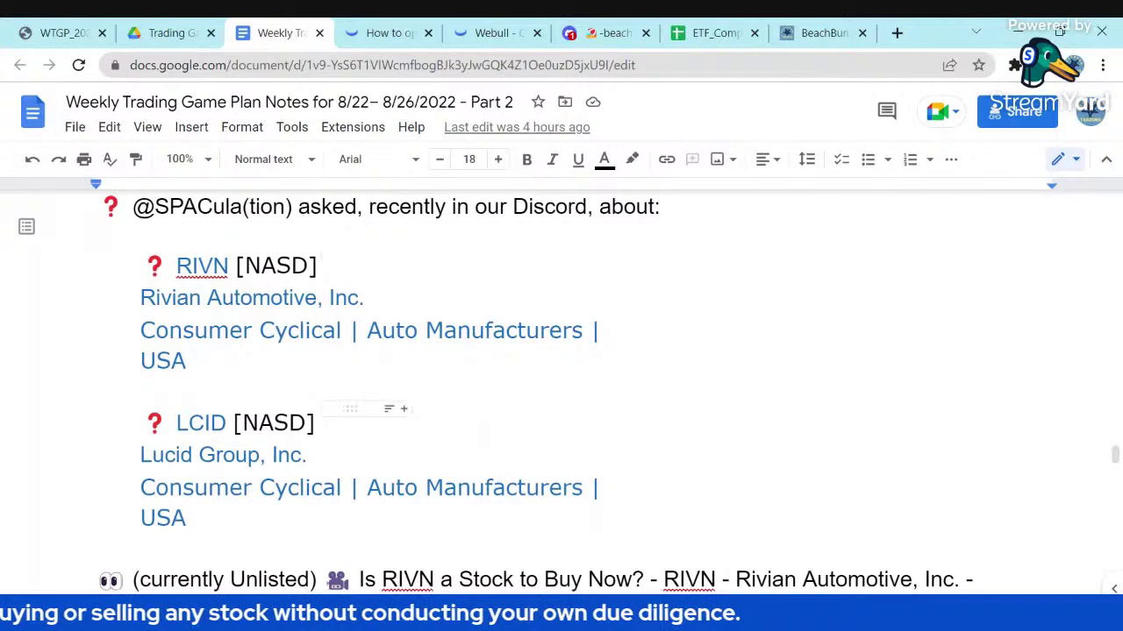
{"action": "scroll", "coordinate": [562, 386], "scroll_direction": "down", "scroll_amount": 1}
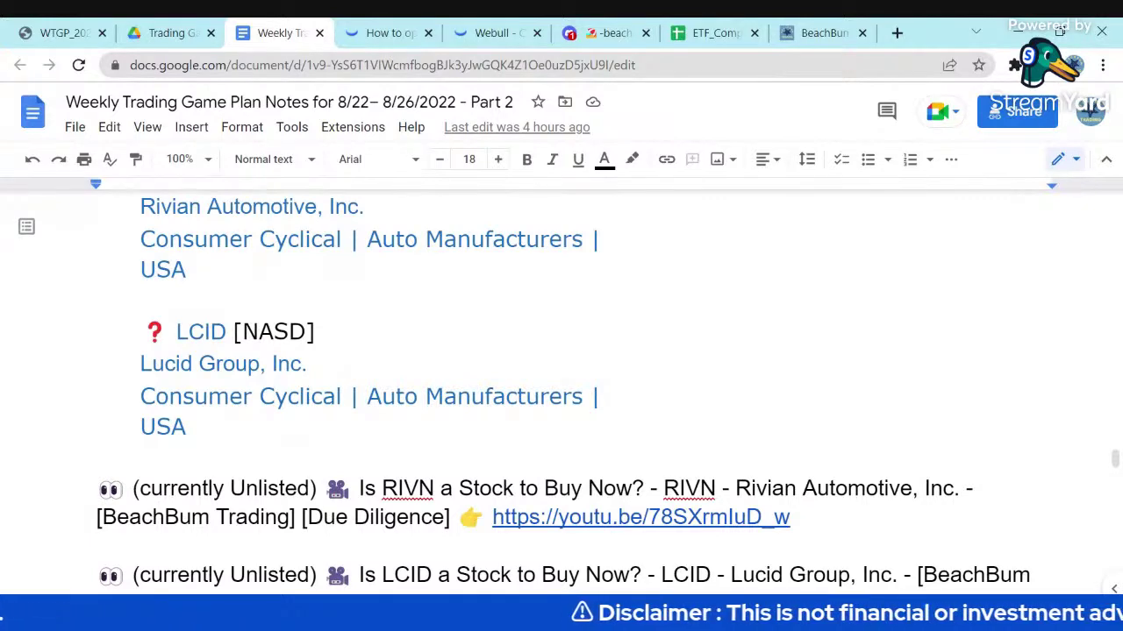
{"action": "scroll", "coordinate": [562, 386], "scroll_direction": "down", "scroll_amount": 1}
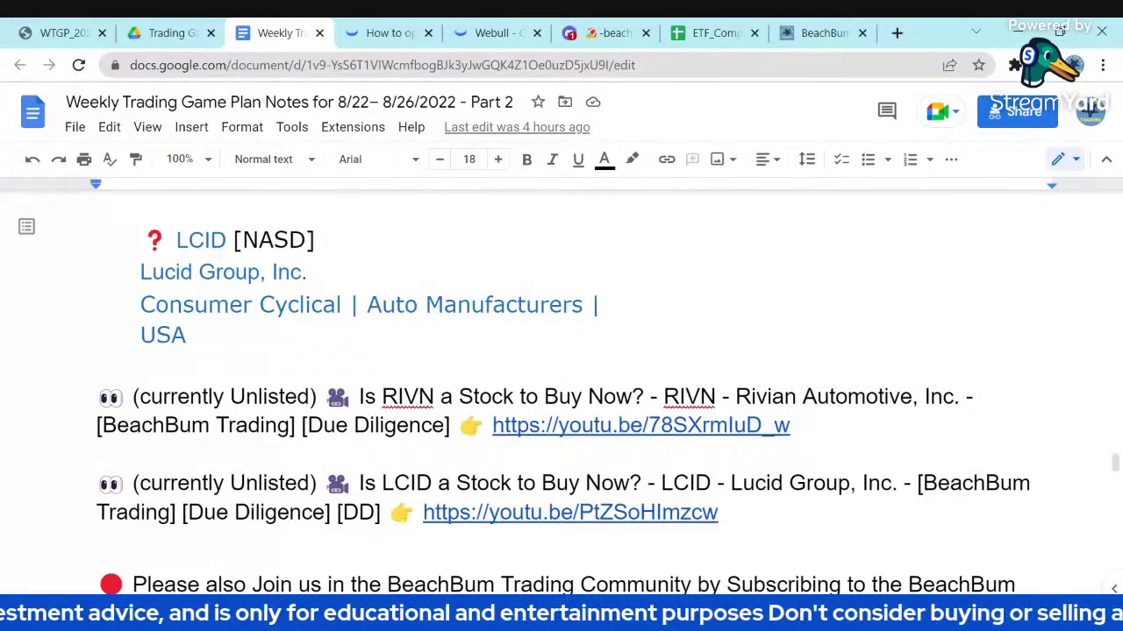
{"action": "scroll", "coordinate": [561, 377], "scroll_direction": "down", "scroll_amount": 1}
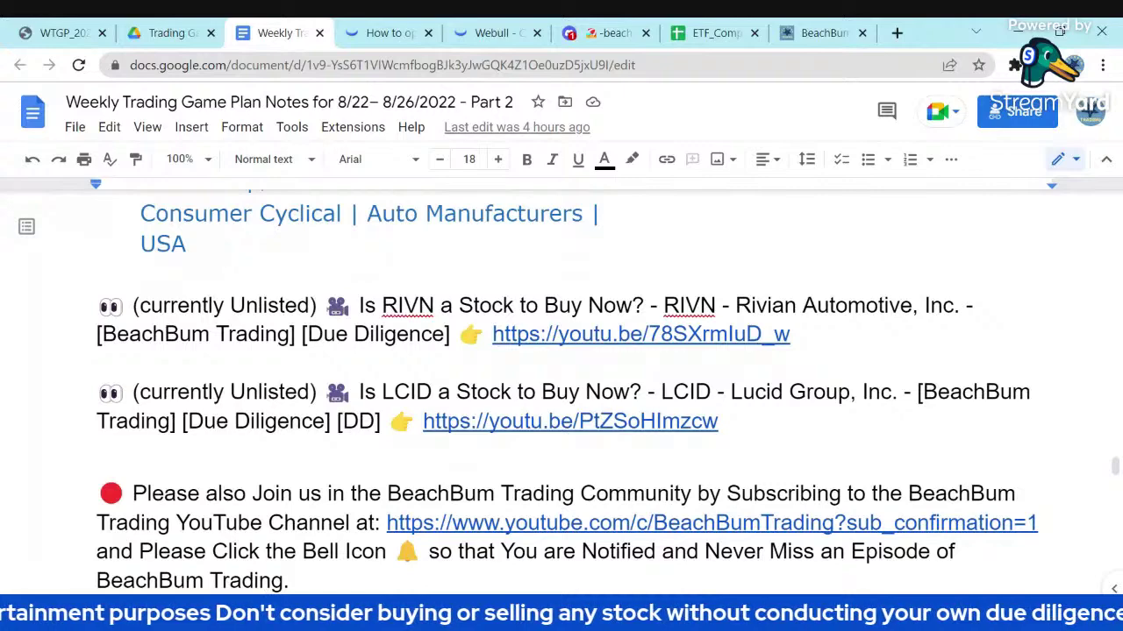
{"action": "scroll", "coordinate": [561, 377], "scroll_direction": "down", "scroll_amount": 3}
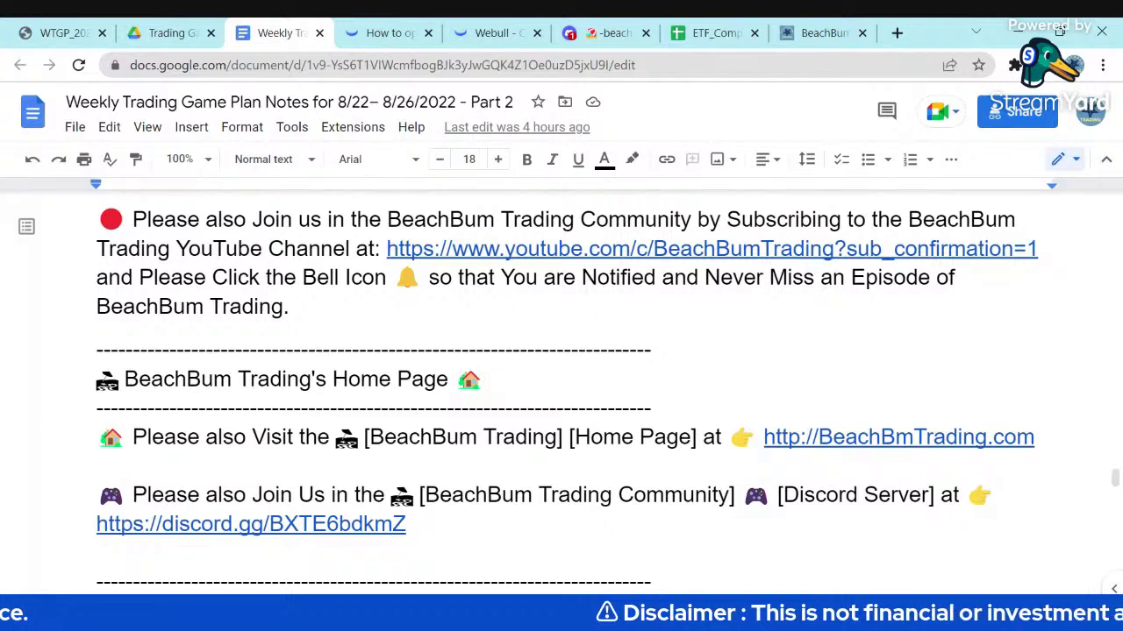
Step: Review the notes again from the "Shopping List" Stocks section through the RIVN and LCID questions and their due diligence video links
{"action": "scroll", "coordinate": [562, 377], "scroll_direction": "up", "scroll_amount": 5}
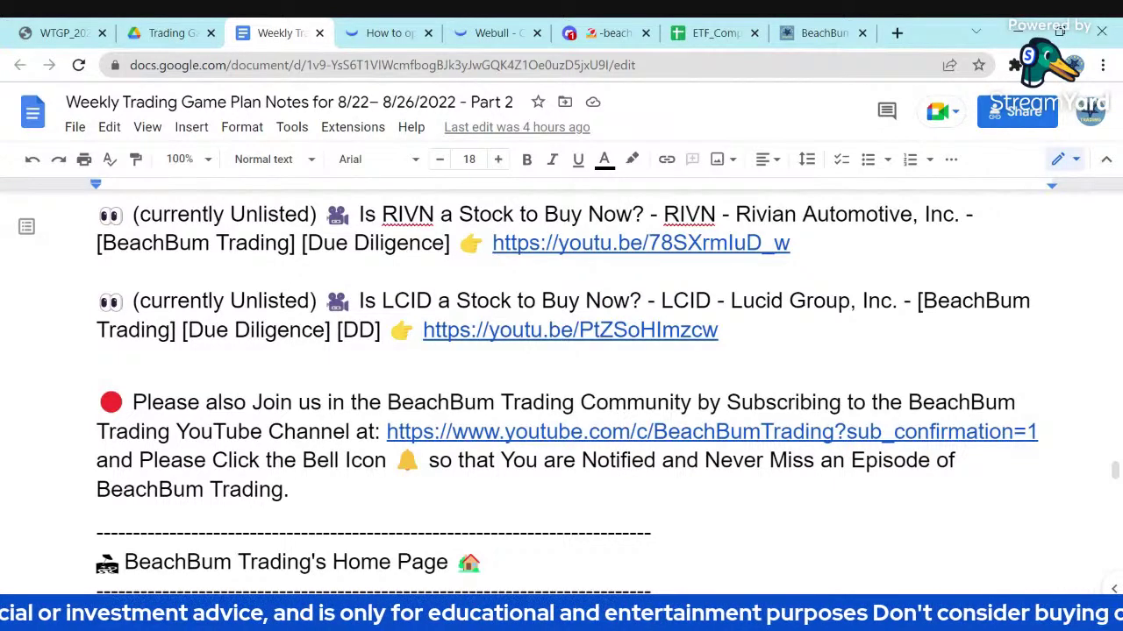
{"action": "scroll", "coordinate": [561, 377], "scroll_direction": "up", "scroll_amount": 15}
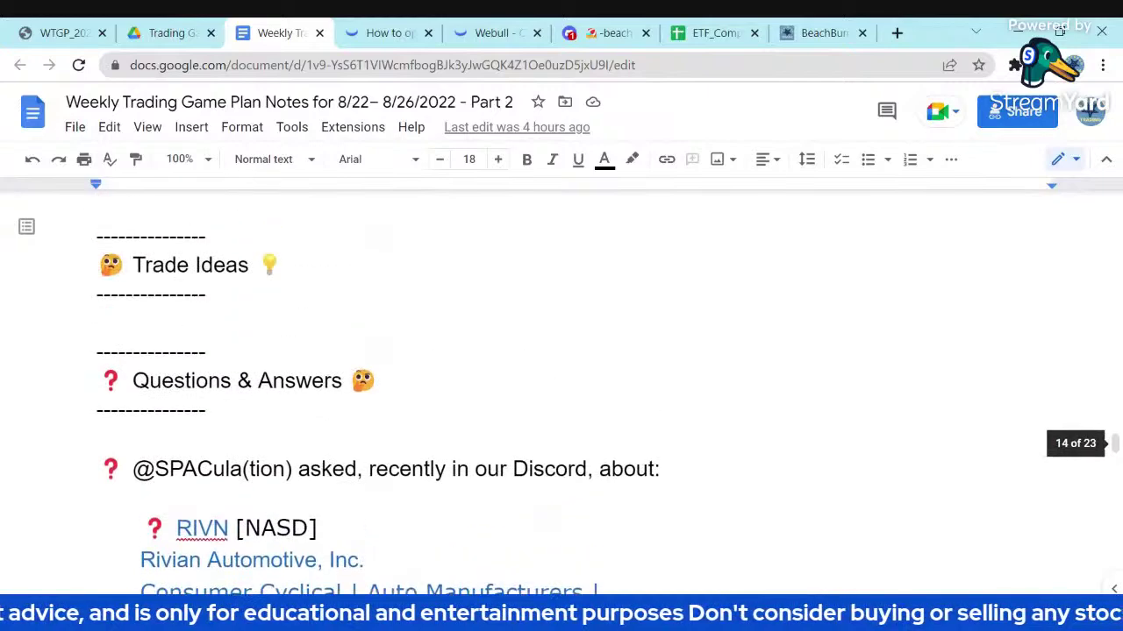
{"action": "scroll", "coordinate": [562, 377], "scroll_direction": "up", "scroll_amount": 4}
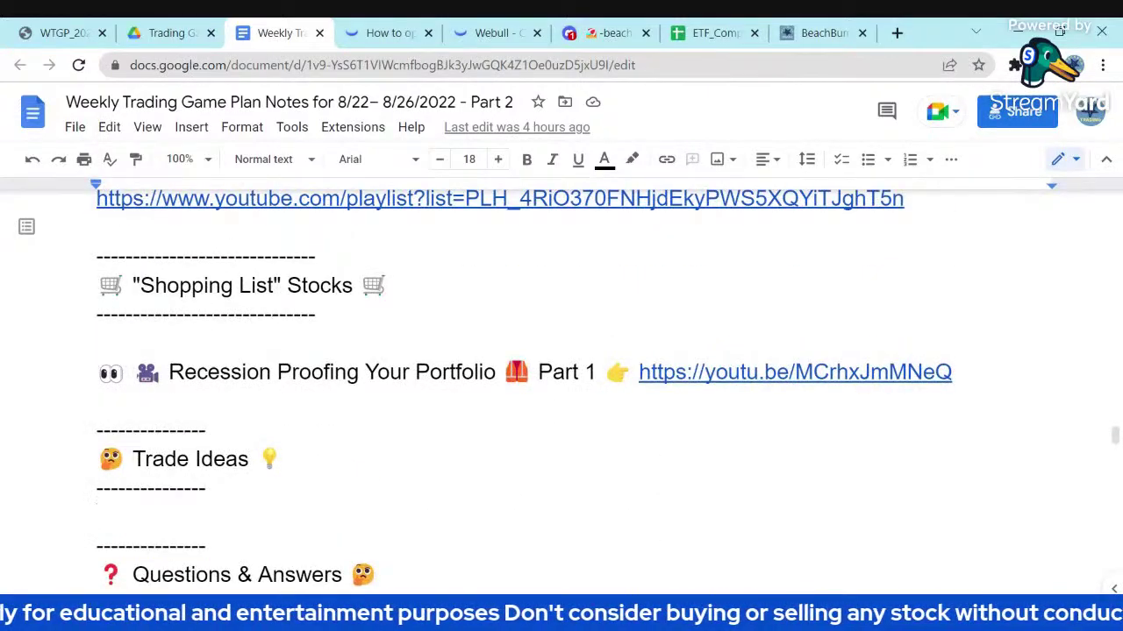
{"action": "scroll", "coordinate": [561, 377], "scroll_direction": "down", "scroll_amount": 10}
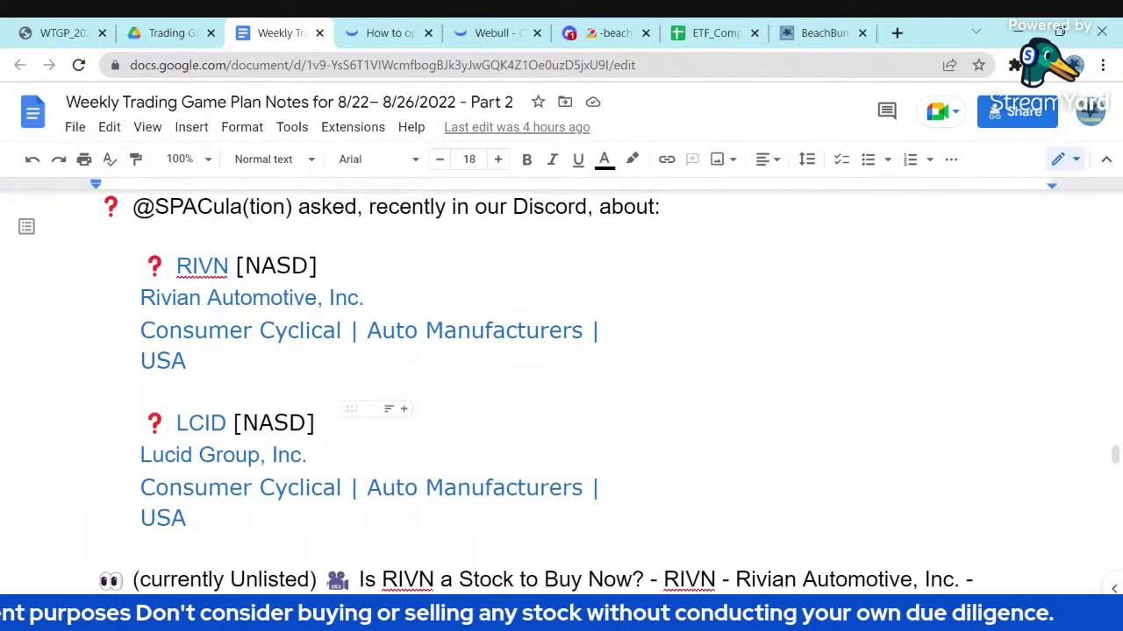
{"action": "scroll", "coordinate": [561, 377], "scroll_direction": "down", "scroll_amount": 4}
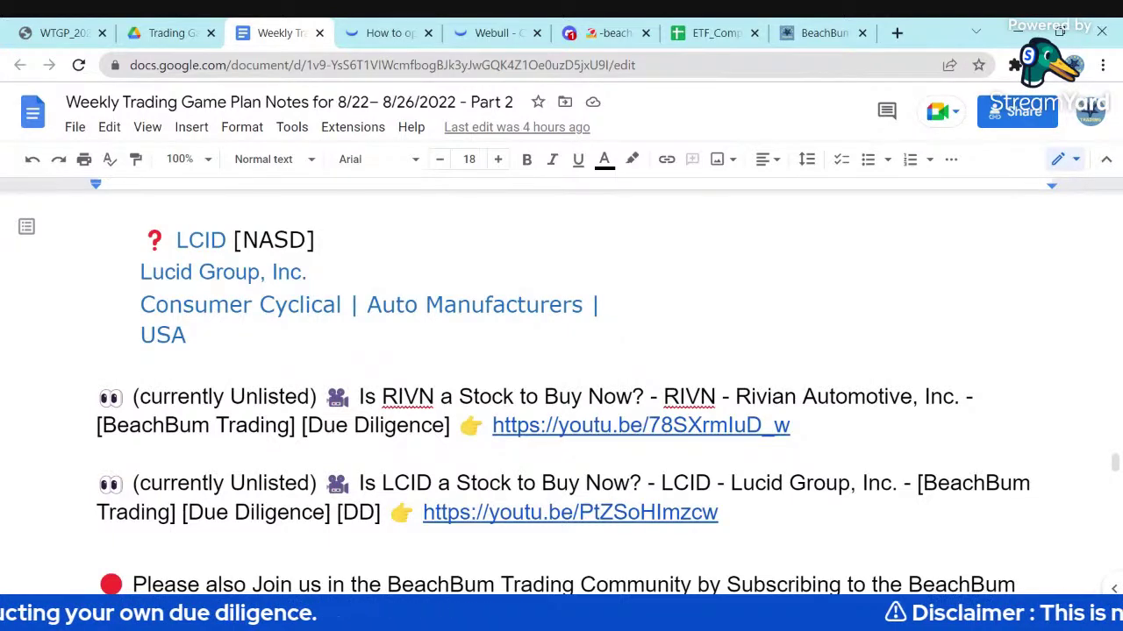
Step: Switch to the BeachBum Trading website and look through its Social Media, Trading Platforms, Trading Tools and resource links
{"action": "left_click", "coordinate": [814, 37]}
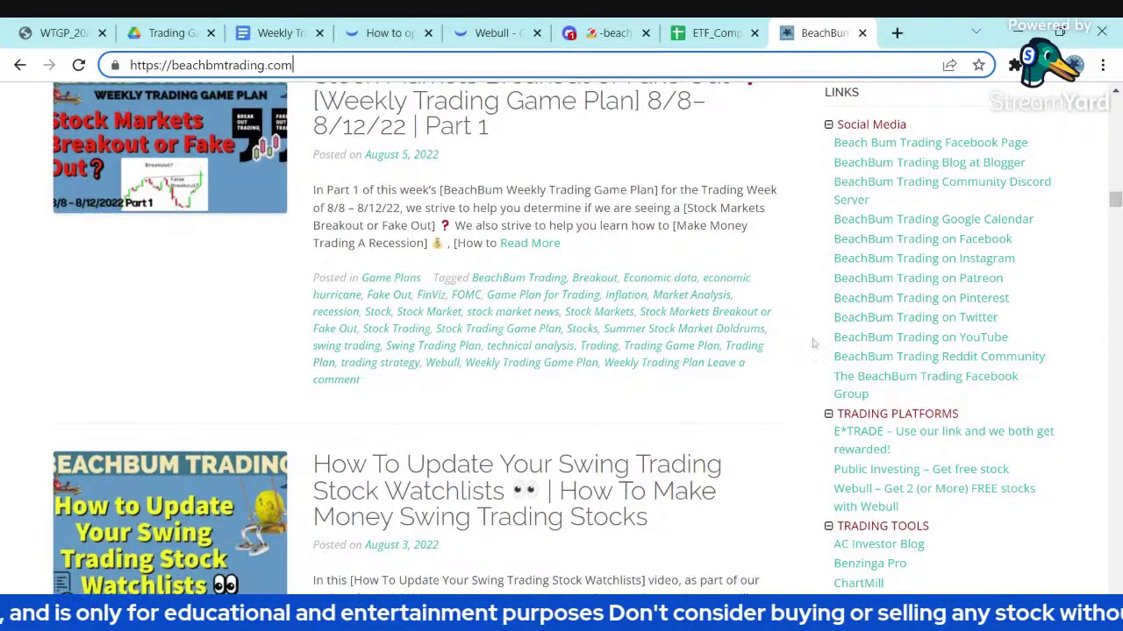
{"action": "scroll", "coordinate": [962, 451], "scroll_direction": "down", "scroll_amount": 3}
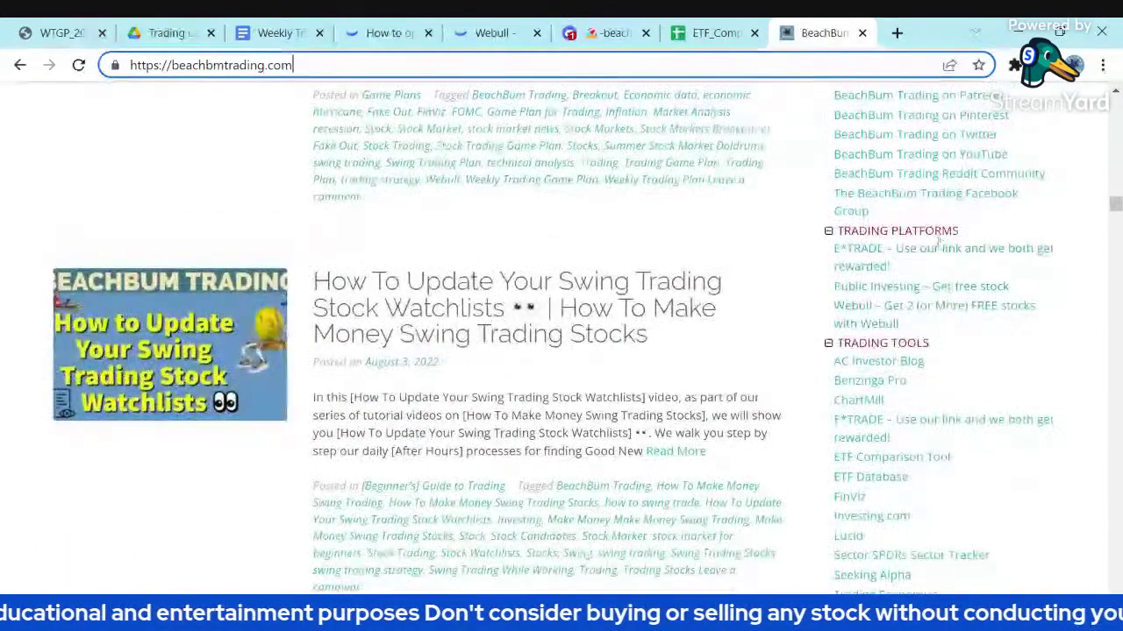
{"action": "scroll", "coordinate": [935, 511], "scroll_direction": "up", "scroll_amount": 3}
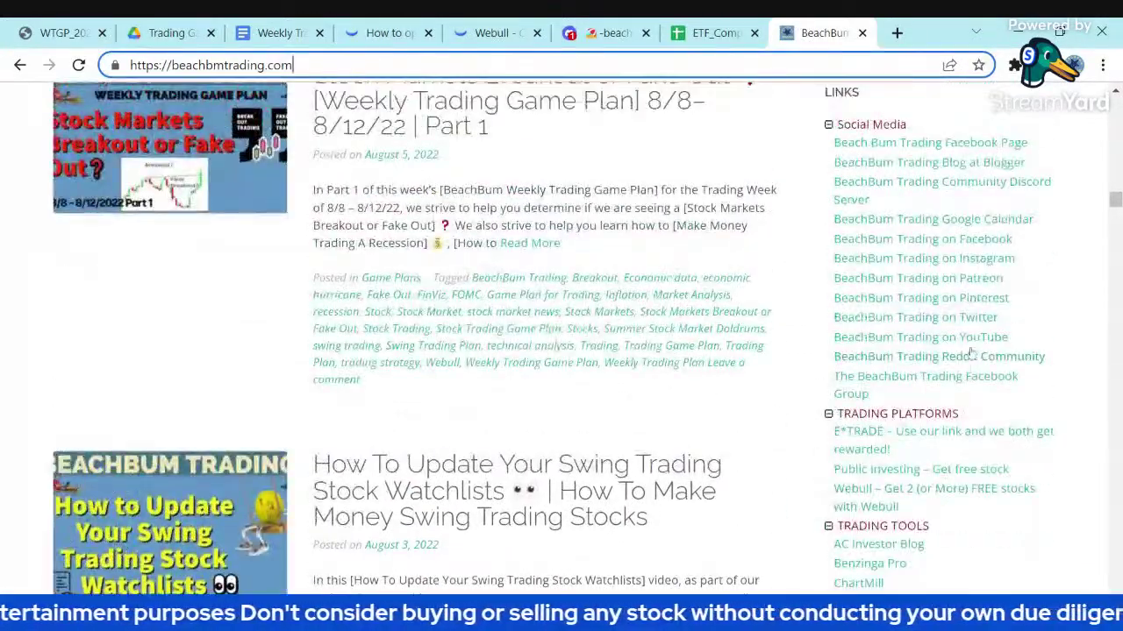
{"action": "scroll", "coordinate": [971, 353], "scroll_direction": "down", "scroll_amount": 9}
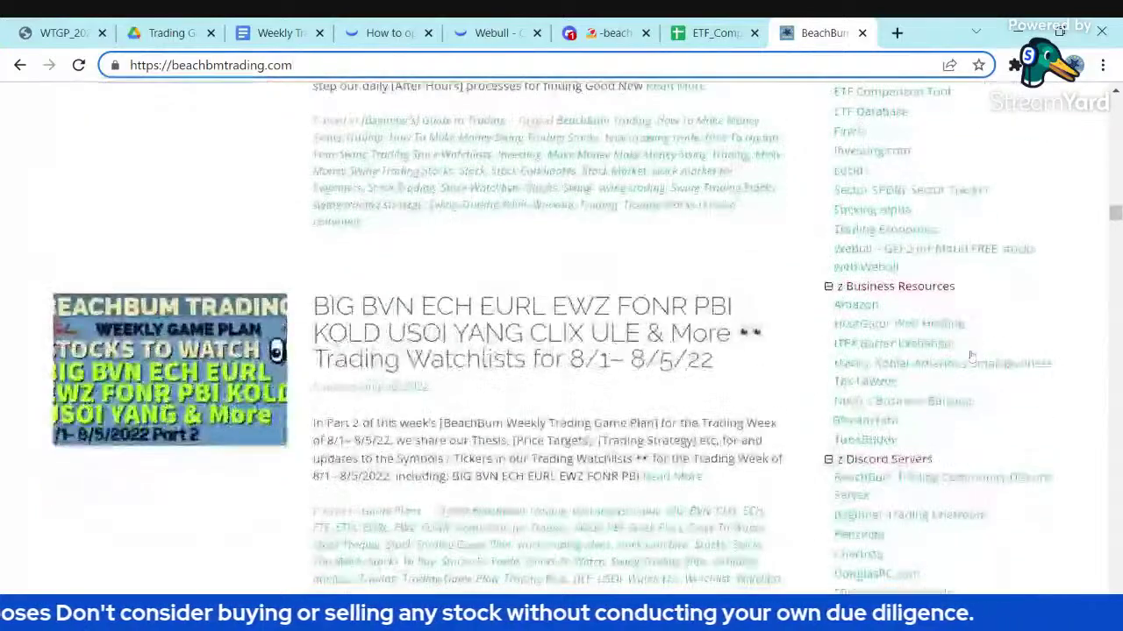
{"action": "scroll", "coordinate": [971, 355], "scroll_direction": "down", "scroll_amount": 2}
{"action": "scroll", "coordinate": [971, 356], "scroll_direction": "up", "scroll_amount": 7}
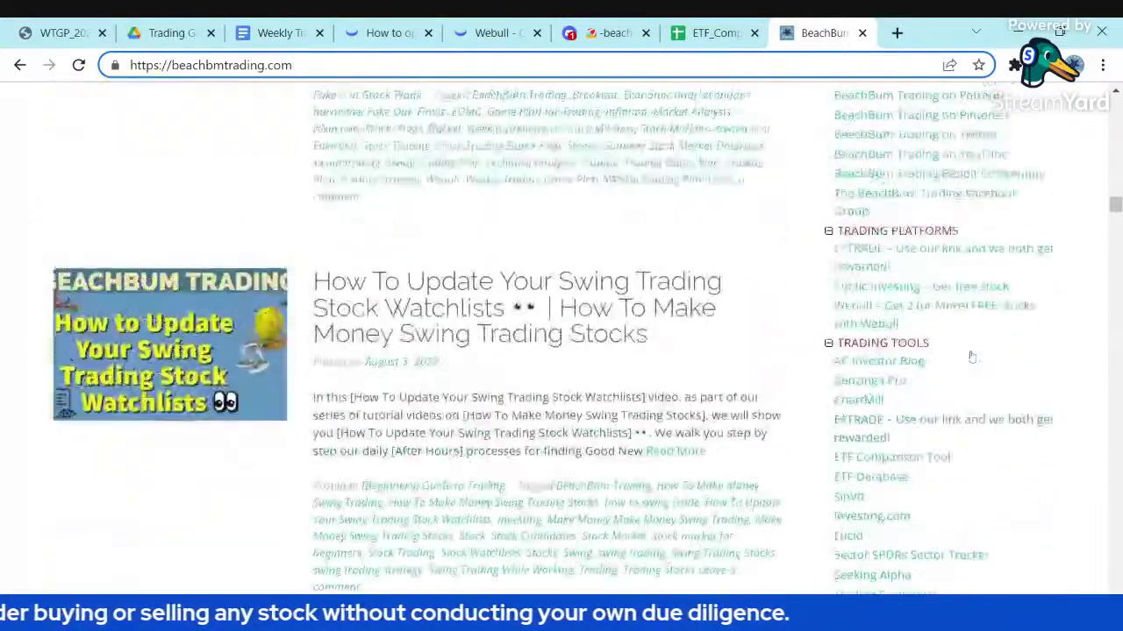
{"action": "scroll", "coordinate": [970, 356], "scroll_direction": "up", "scroll_amount": 2}
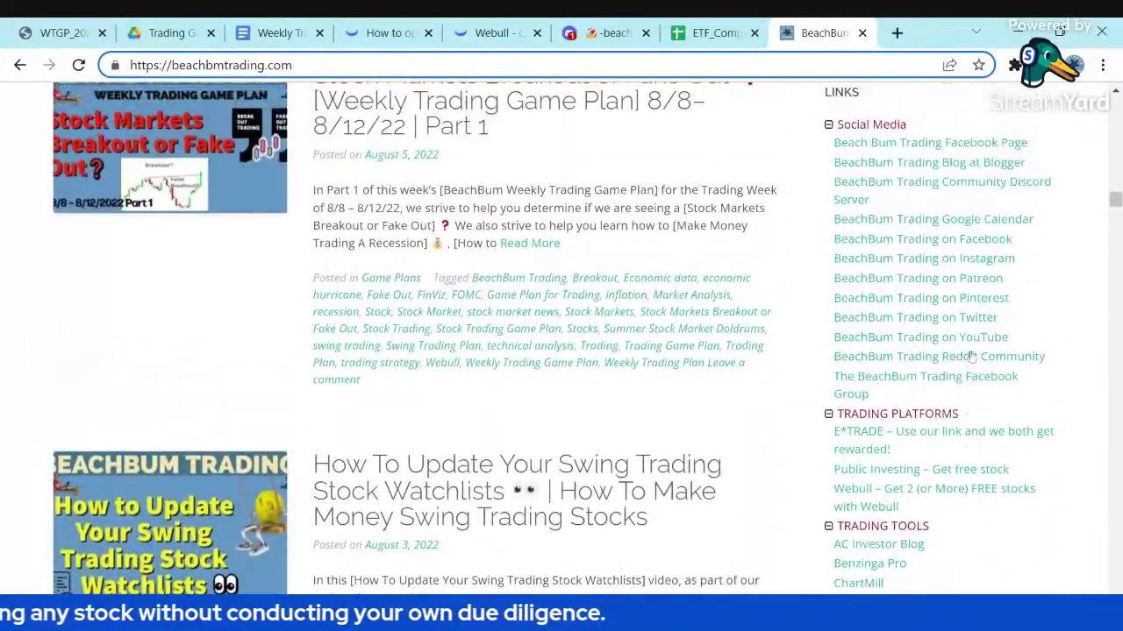
Step: Return to the weekly notes to view the YouTube subscription and home page links, and bring up the "Top Swing Trading Stocks To Watch" title image
{"action": "left_click", "coordinate": [265, 35]}
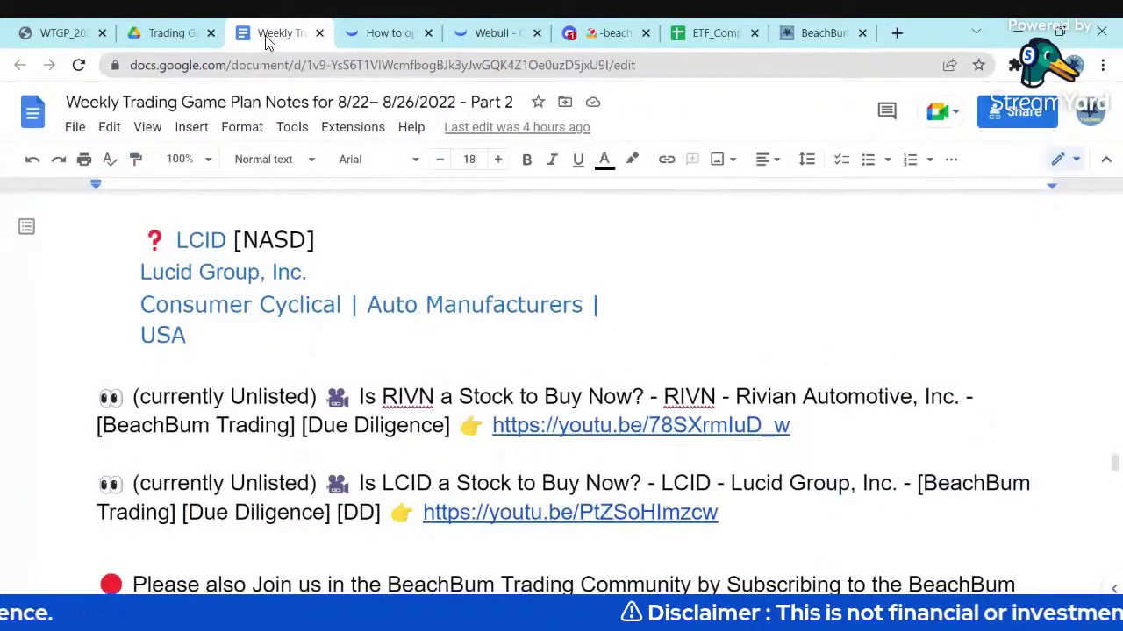
{"action": "scroll", "coordinate": [562, 378], "scroll_direction": "down", "scroll_amount": 3}
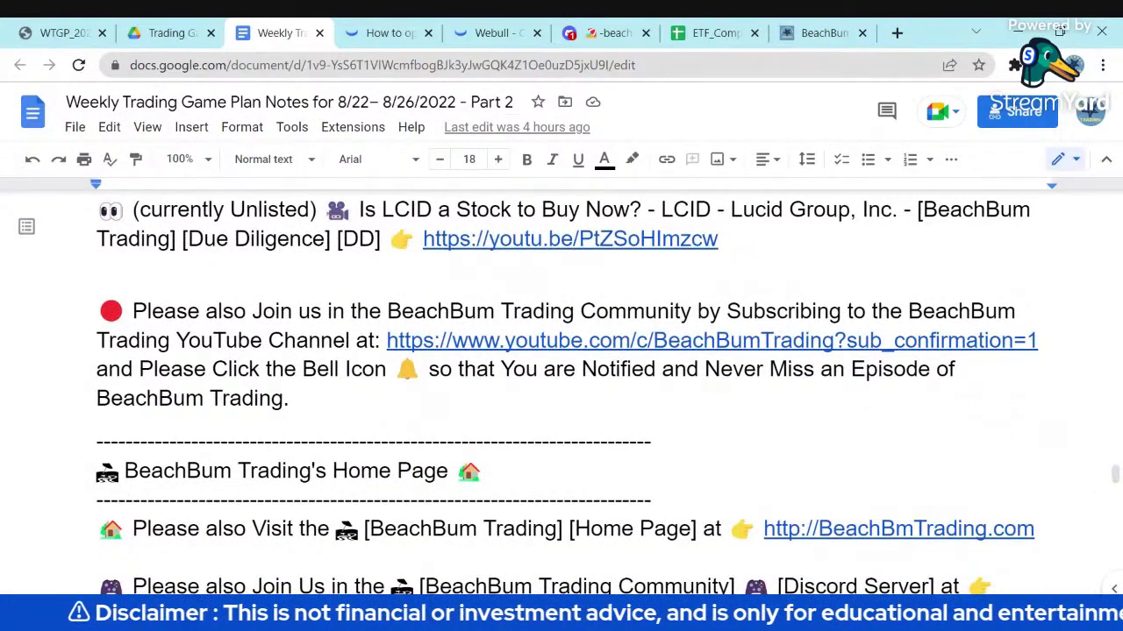
{"action": "left_click", "coordinate": [70, 34]}
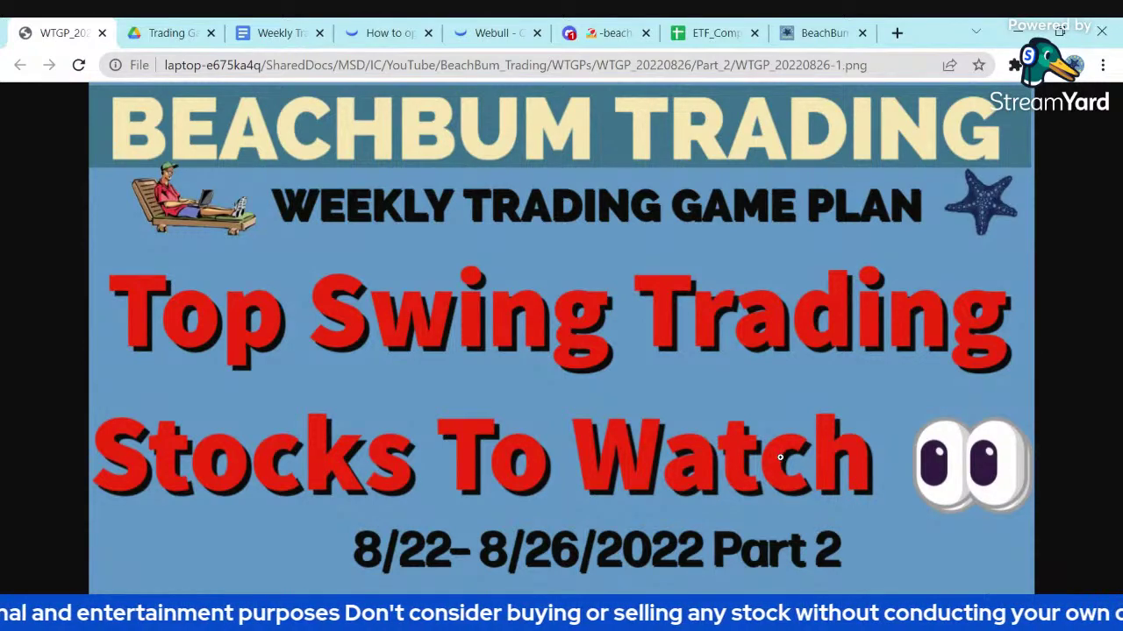
Step: In the ETF_Compare_Template_1 spreadsheet, examine TLT's symbol, price, support, resistance, support-resistance ratio and 52-week high cells
{"action": "left_click", "coordinate": [715, 36]}
{"action": "scroll", "coordinate": [741, 499], "scroll_direction": "down", "scroll_amount": 12}
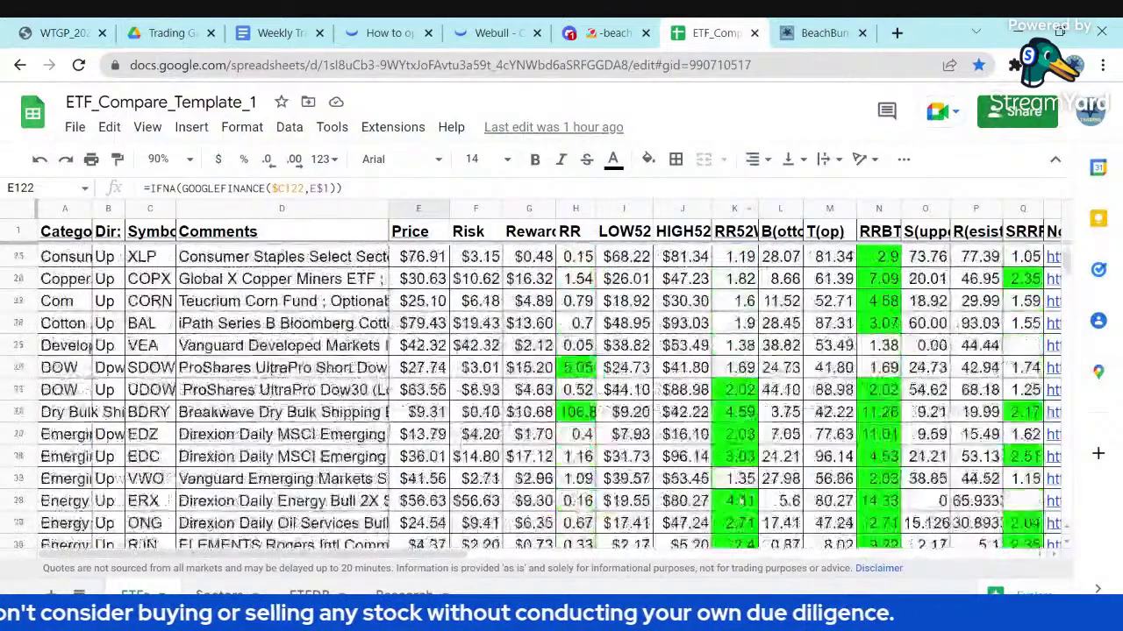
{"action": "scroll", "coordinate": [741, 500], "scroll_direction": "down", "scroll_amount": 15}
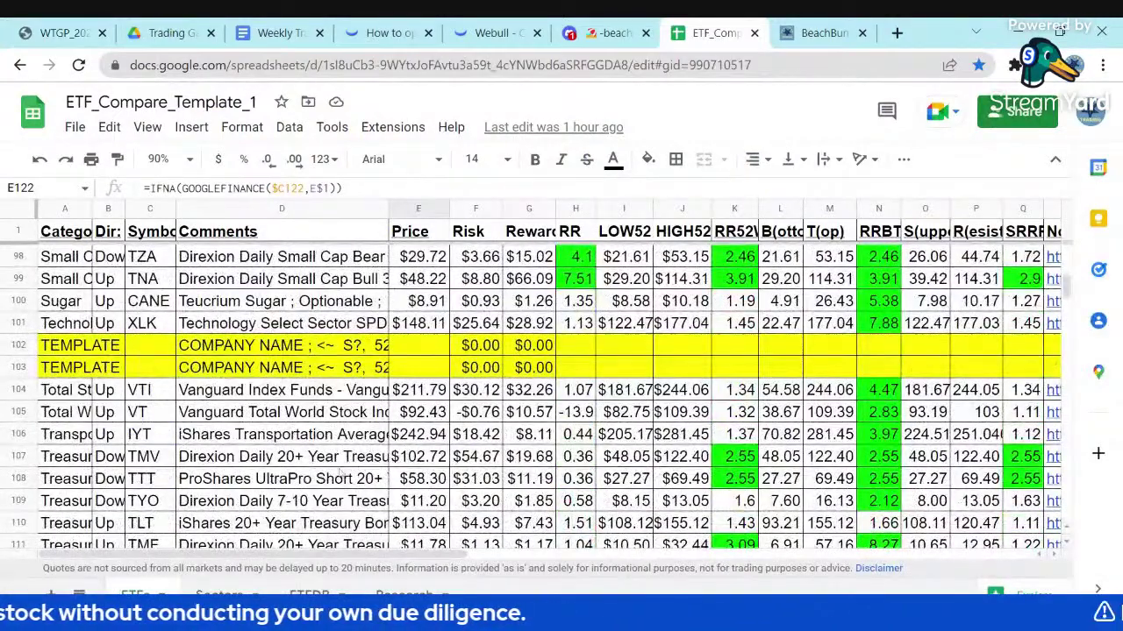
{"action": "left_click", "coordinate": [163, 526]}
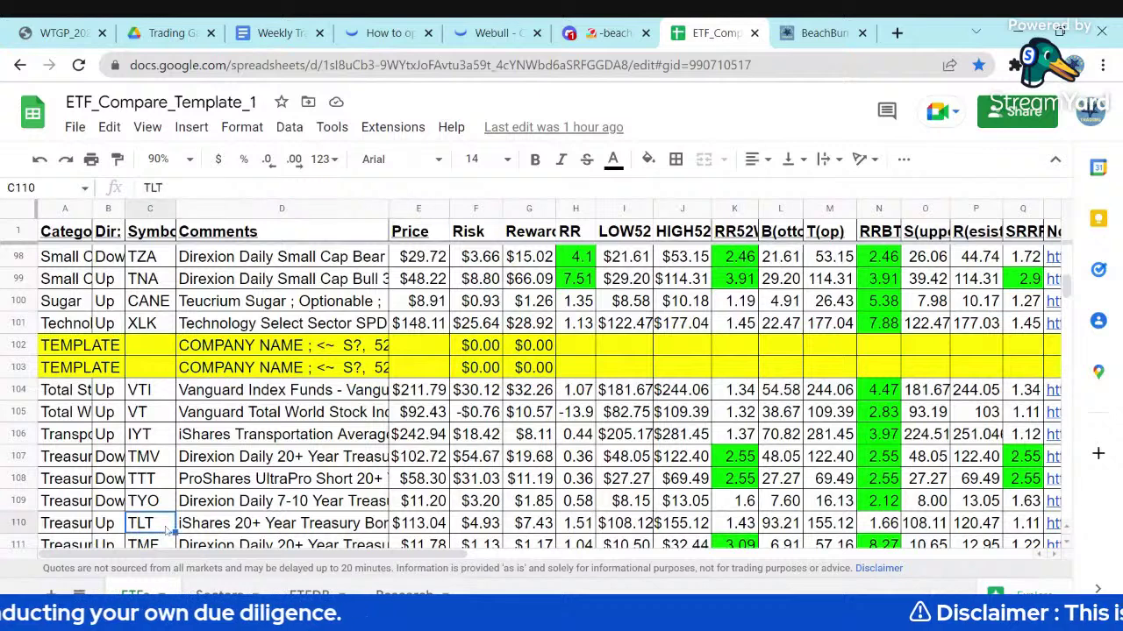
{"action": "left_click", "coordinate": [428, 530]}
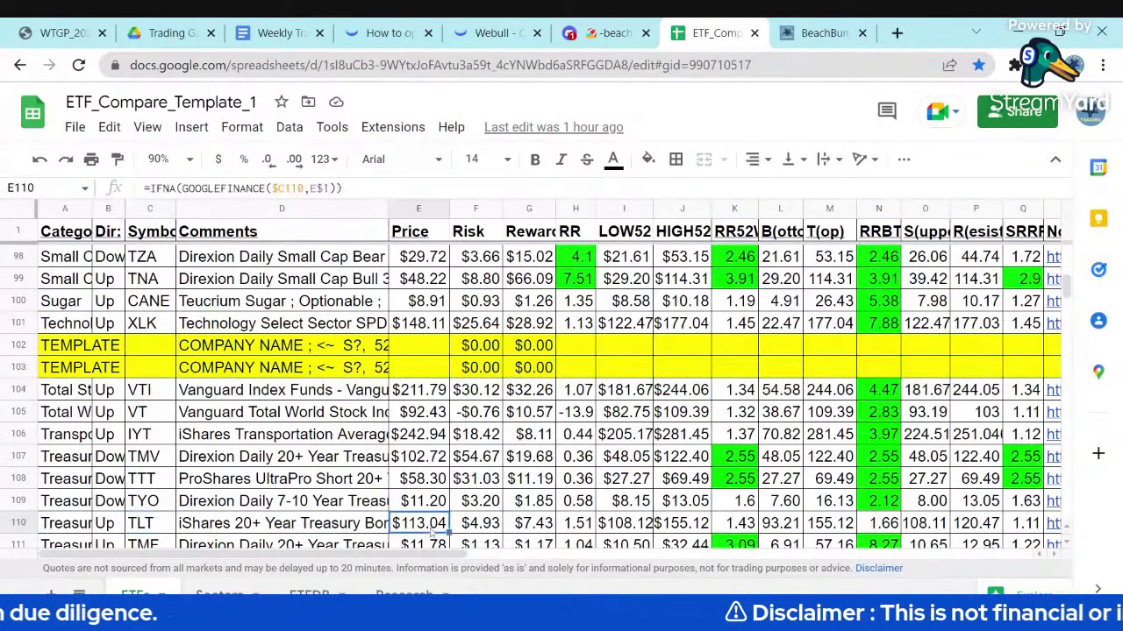
{"action": "left_click", "coordinate": [927, 524]}
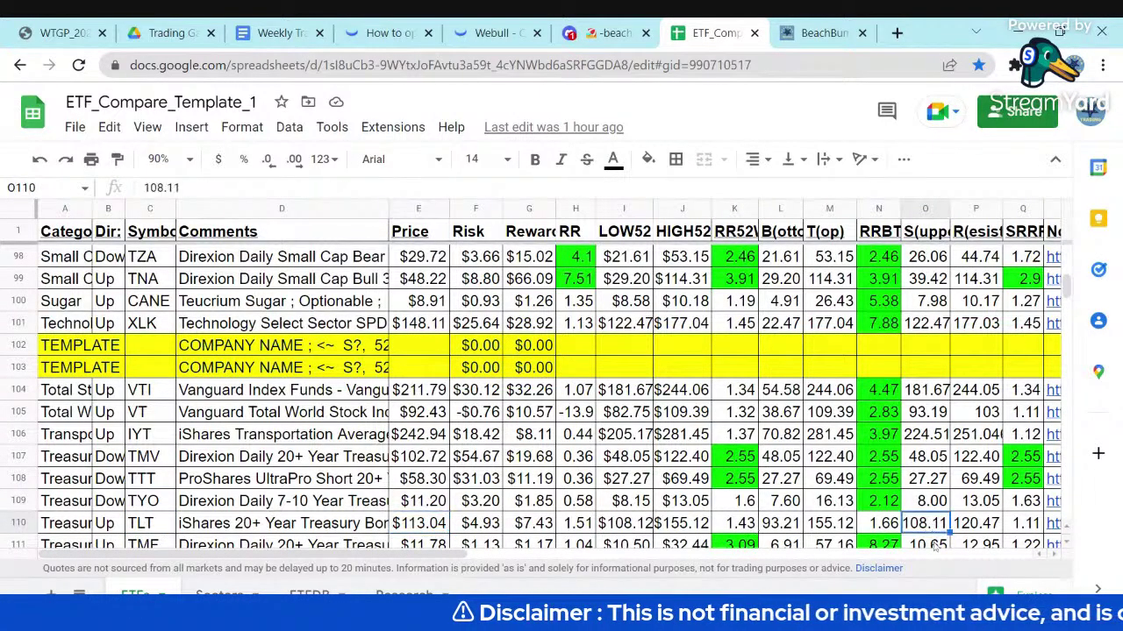
{"action": "left_click", "coordinate": [1031, 527]}
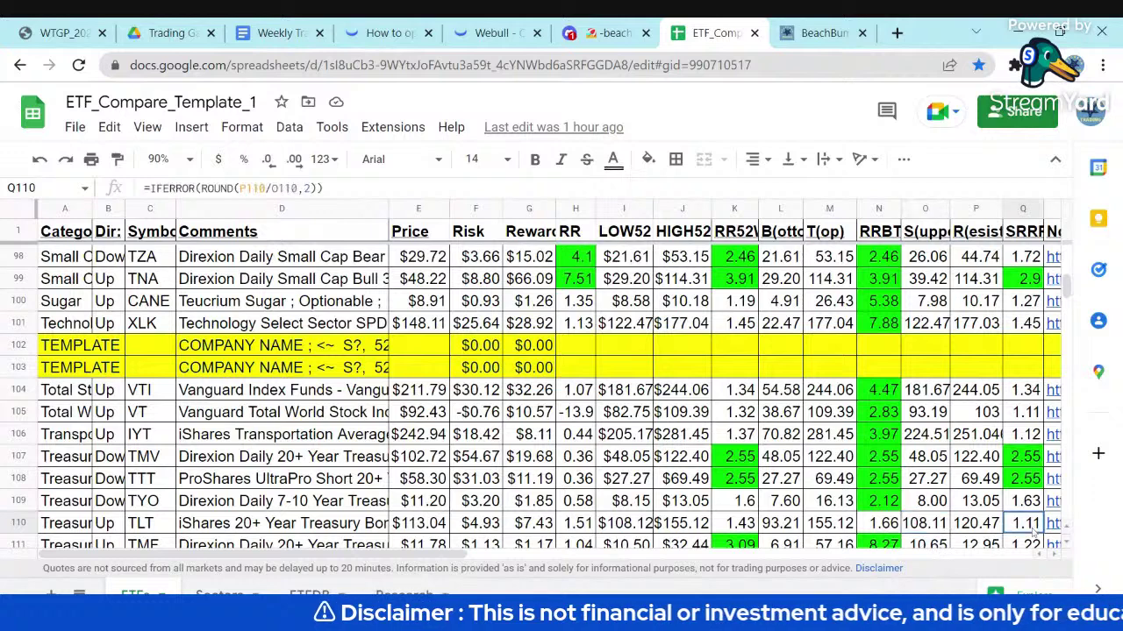
{"action": "left_click", "coordinate": [982, 526]}
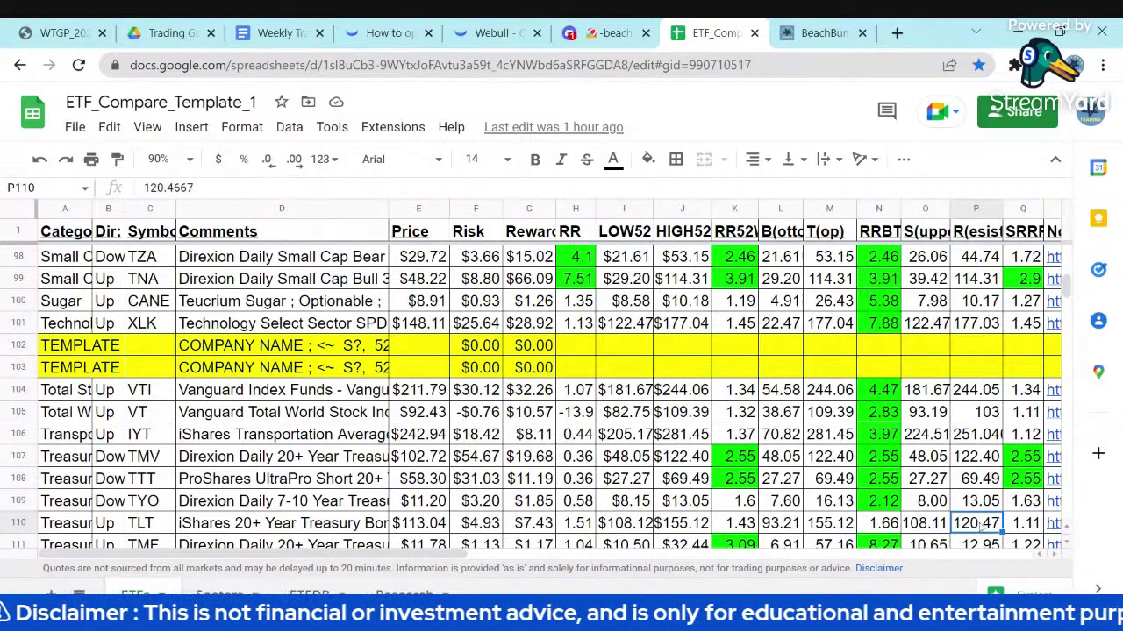
{"action": "left_click", "coordinate": [688, 531]}
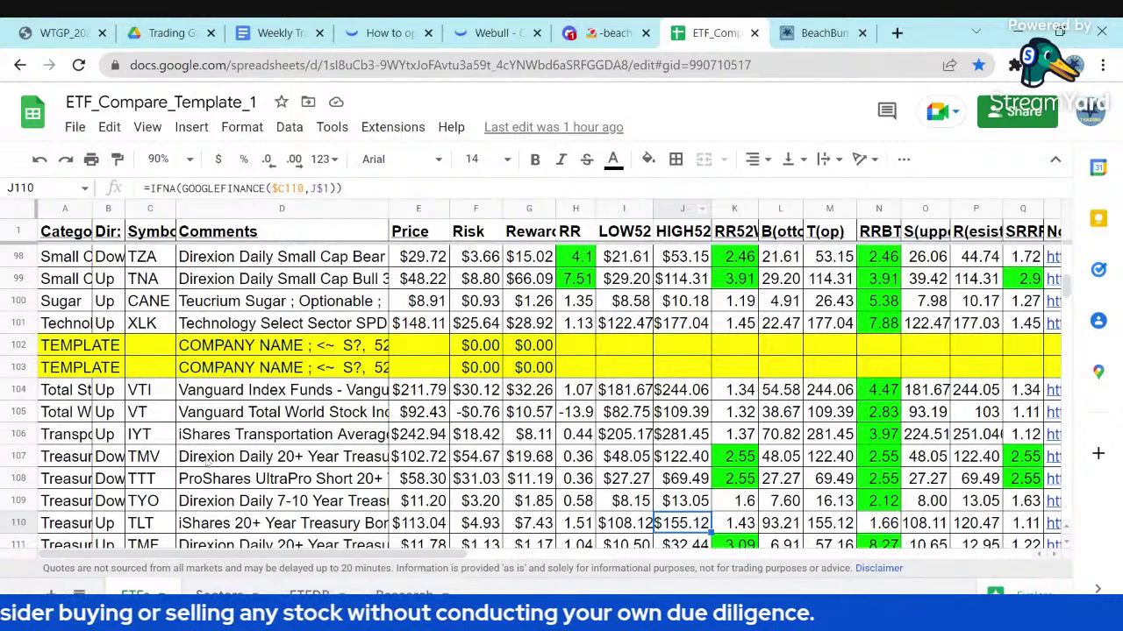
Step: Examine the TMF row's symbol, support-resistance ratio and 52-week ratio cells
{"action": "scroll", "coordinate": [551, 395], "scroll_direction": "down", "scroll_amount": 1}
{"action": "left_click", "coordinate": [158, 479]}
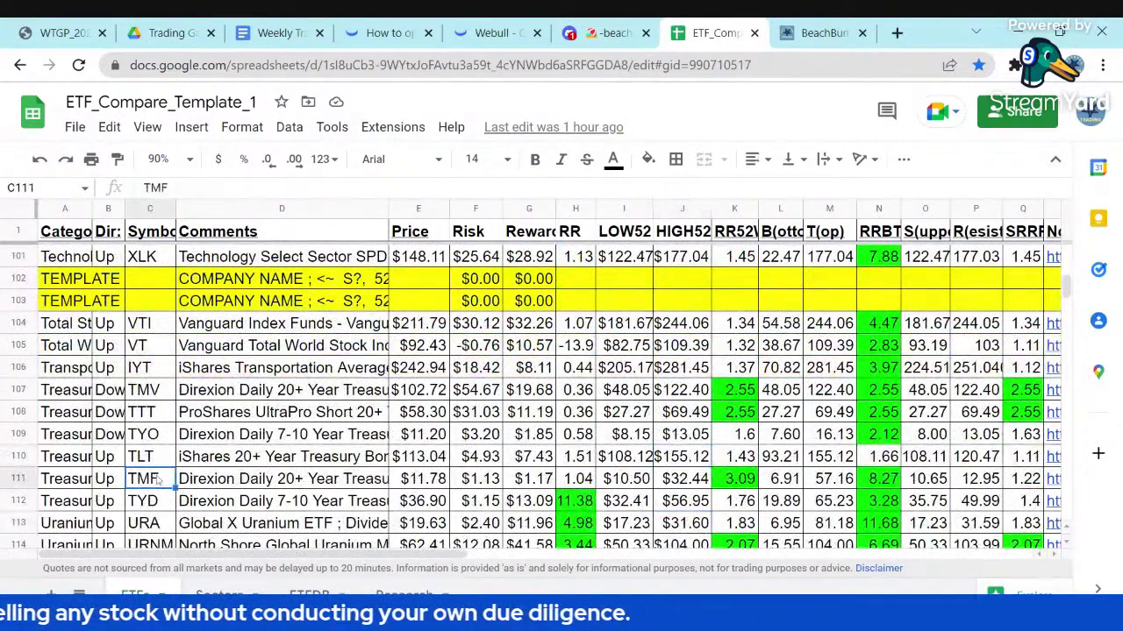
{"action": "left_click", "coordinate": [1035, 482]}
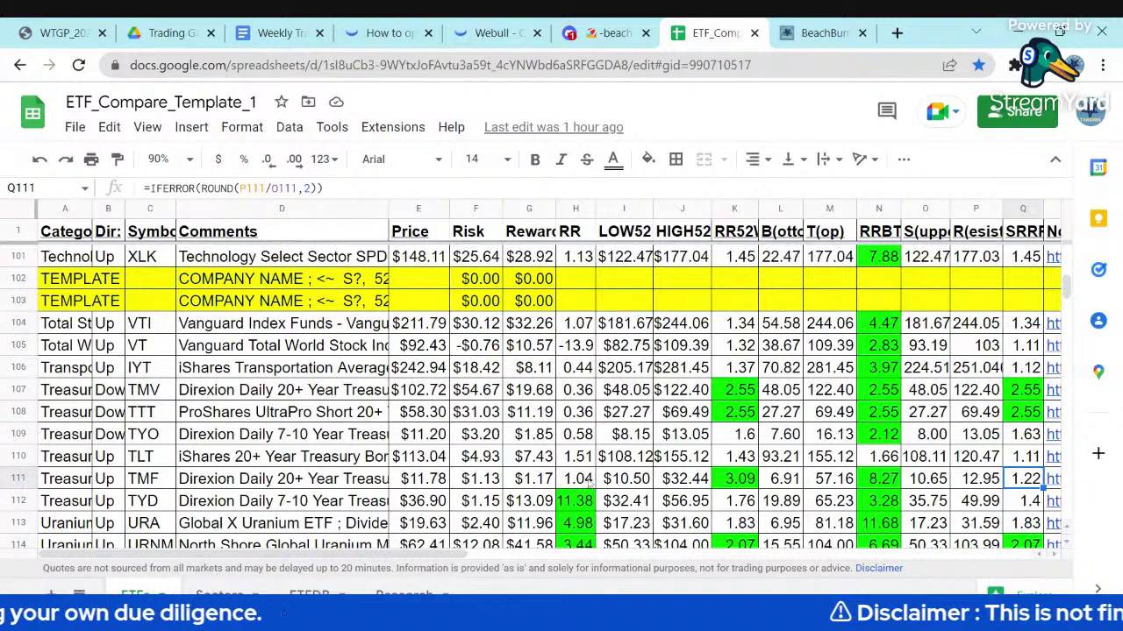
{"action": "left_click", "coordinate": [733, 487]}
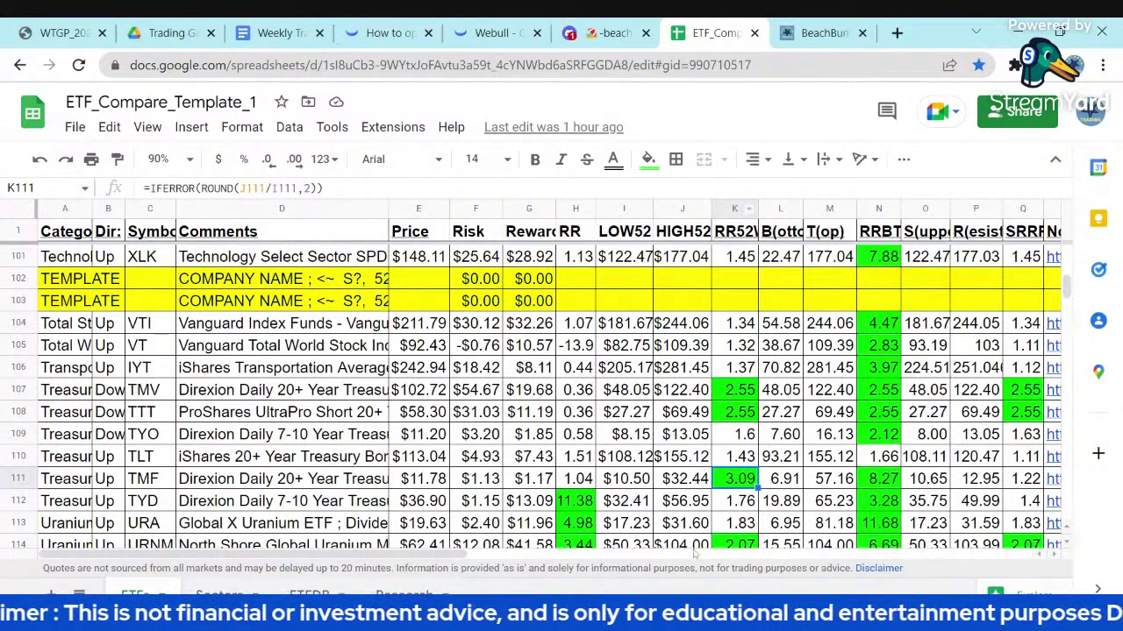
Step: Open FinViz from the BeachBum Trading website's Trading Tools links and look up the ticker TLT
{"action": "left_click", "coordinate": [823, 34]}
{"action": "scroll", "coordinate": [928, 359], "scroll_direction": "down", "scroll_amount": 2}
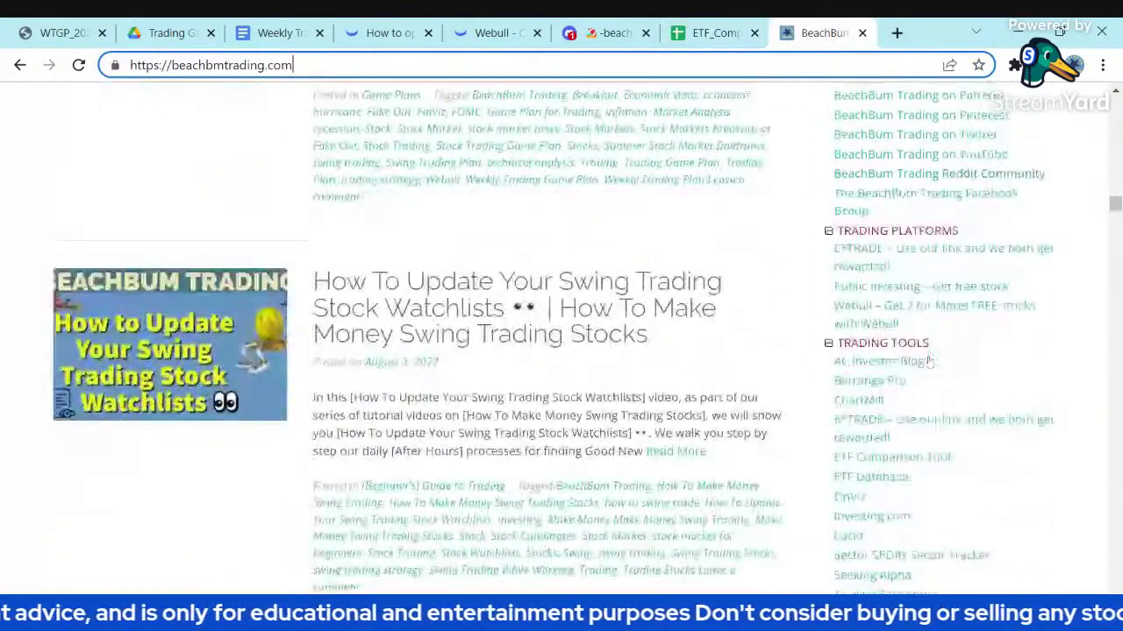
{"action": "left_click", "coordinate": [849, 497]}
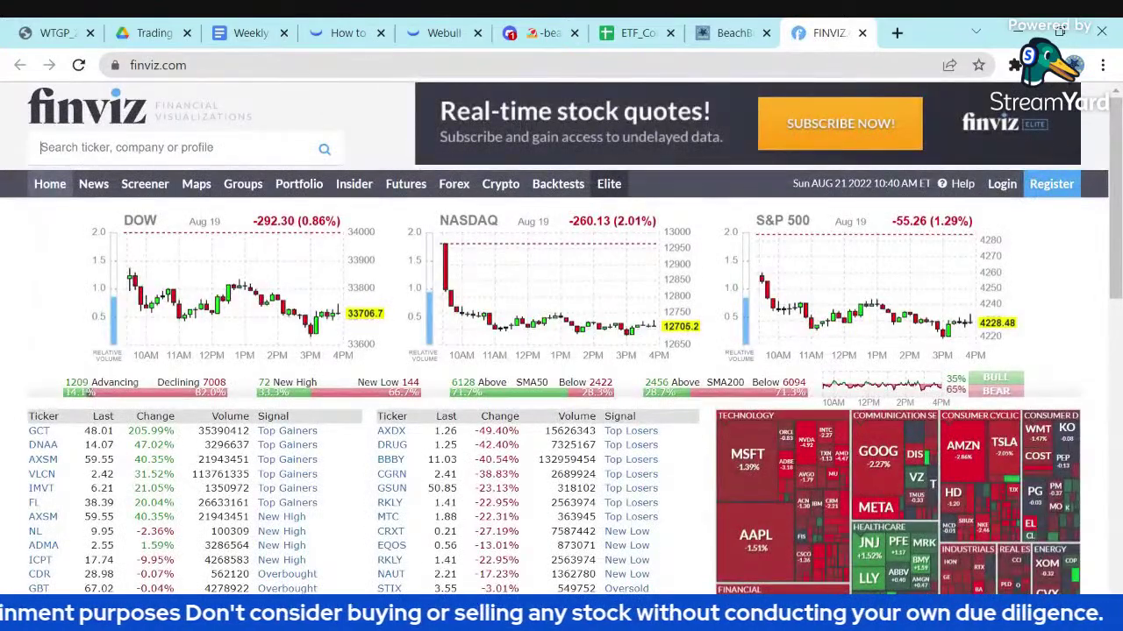
{"action": "type", "text": "TLT"}
{"action": "key", "text": "Return"}
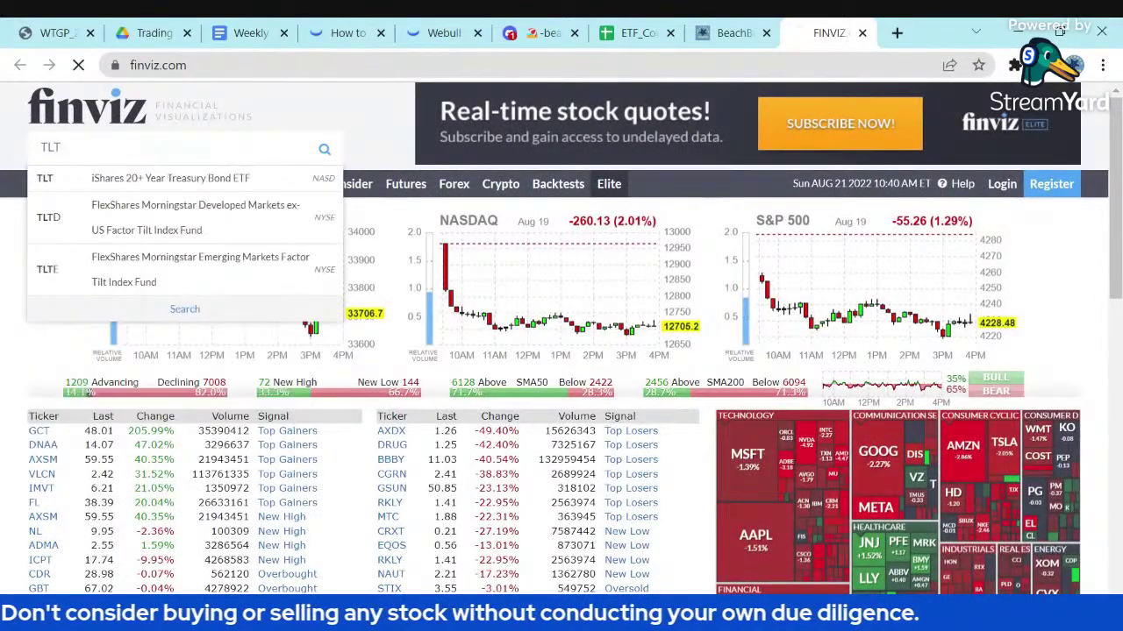
Step: Examine TLT's daily candlestick chart, trend lines and the performance statistics below it
{"action": "scroll", "coordinate": [651, 430], "scroll_direction": "down", "scroll_amount": 2}
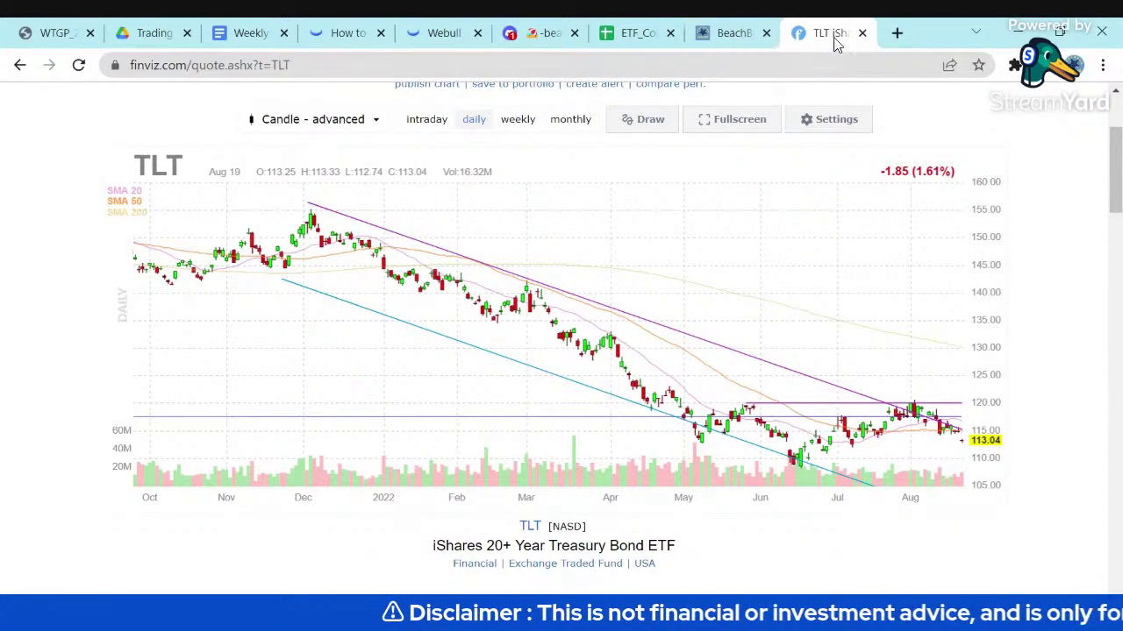
{"action": "scroll", "coordinate": [329, 280], "scroll_direction": "up", "scroll_amount": 2}
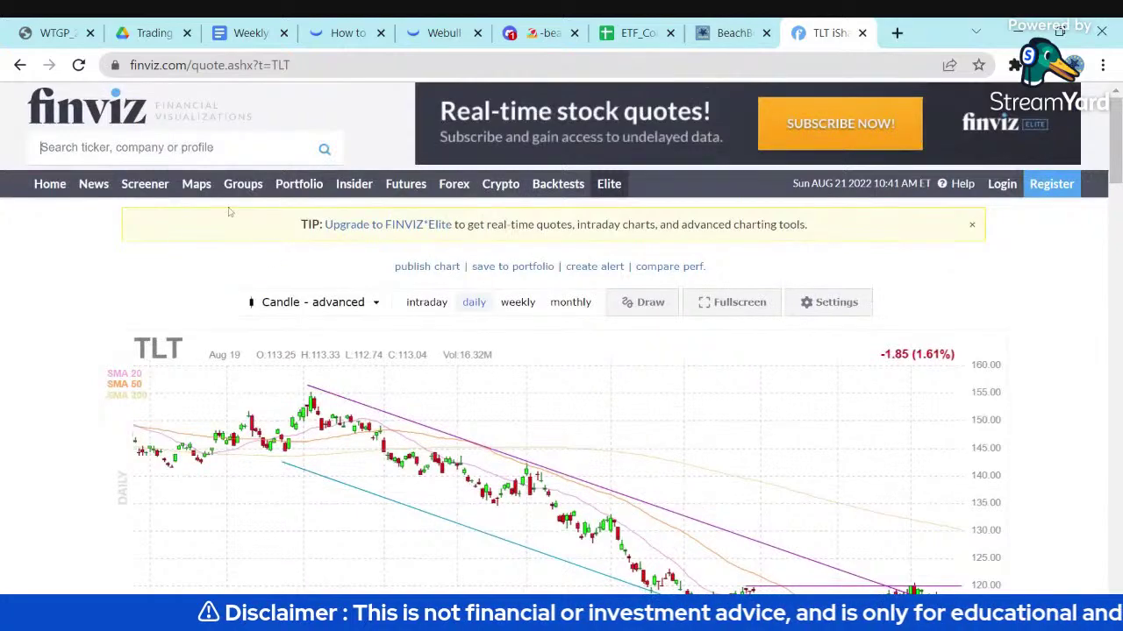
{"action": "scroll", "coordinate": [246, 158], "scroll_direction": "down", "scroll_amount": 2}
{"action": "scroll", "coordinate": [249, 264], "scroll_direction": "down", "scroll_amount": 2}
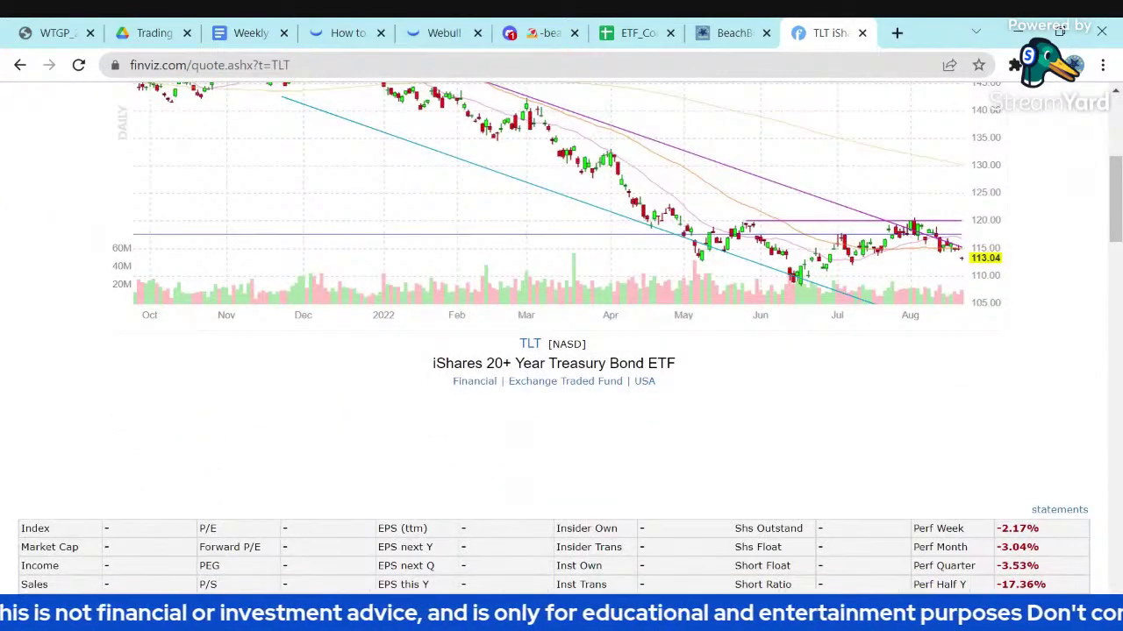
{"action": "scroll", "coordinate": [735, 396], "scroll_direction": "up", "scroll_amount": 4}
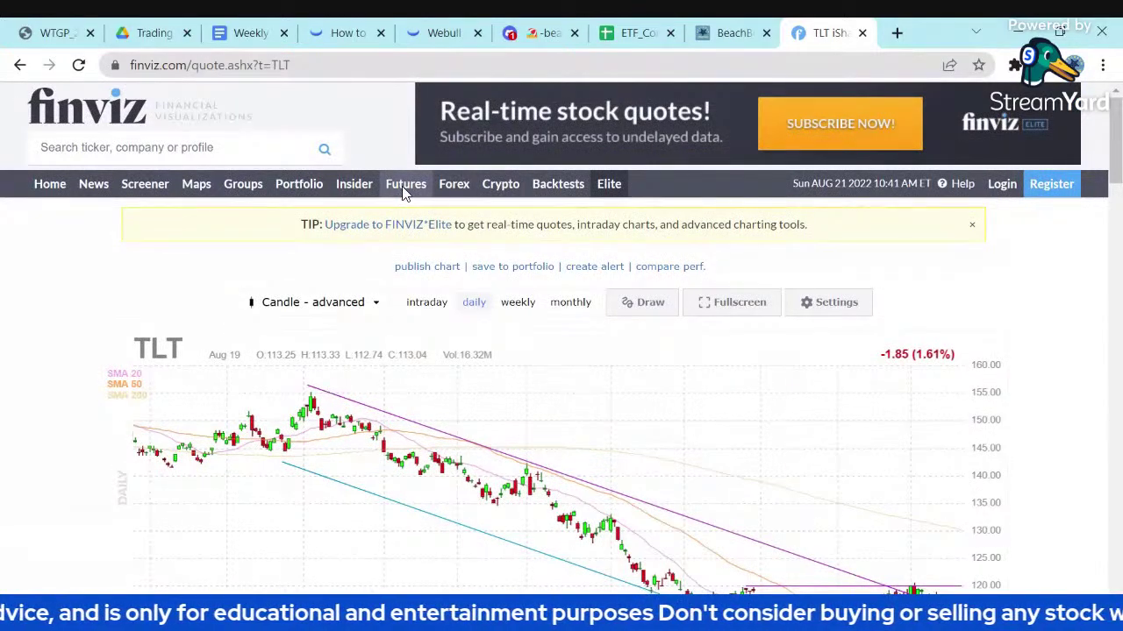
Step: Open the FinViz futures page in a new tab, show it as charts, and view the bond and currency futures
{"action": "middle_click", "coordinate": [403, 185]}
{"action": "left_click", "coordinate": [829, 32]}
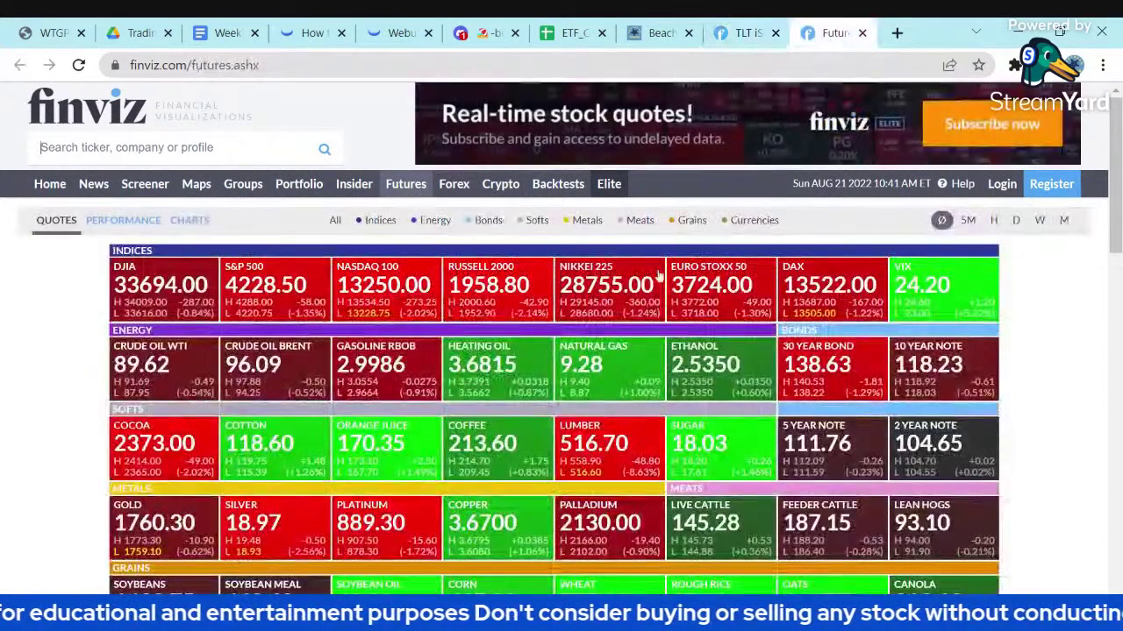
{"action": "left_click", "coordinate": [189, 220]}
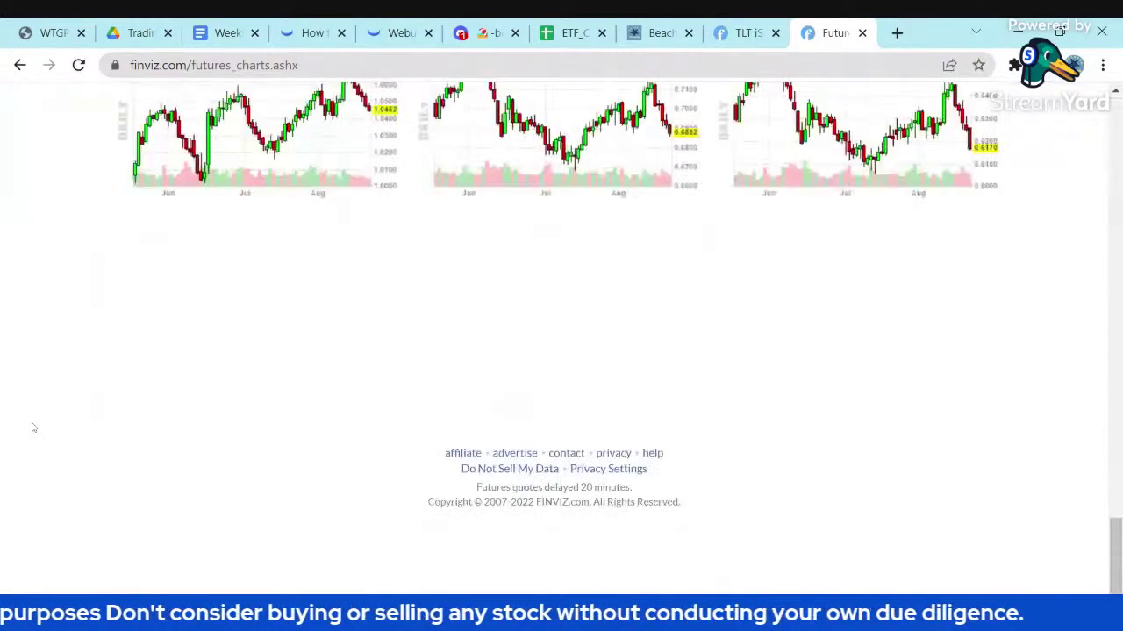
{"action": "scroll", "coordinate": [32, 426], "scroll_direction": "up", "scroll_amount": 5}
{"action": "scroll", "coordinate": [38, 421], "scroll_direction": "up", "scroll_amount": 1}
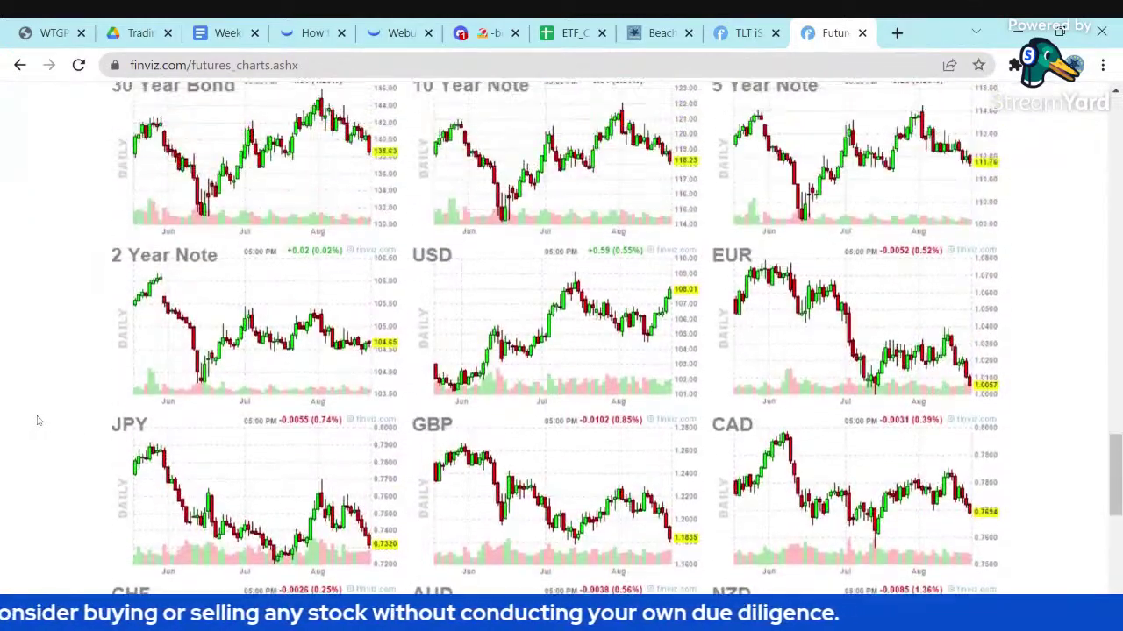
Step: Check the bond and note futures charts again and return to TLT's daily chart for comparison
{"action": "scroll", "coordinate": [38, 421], "scroll_direction": "up", "scroll_amount": 2}
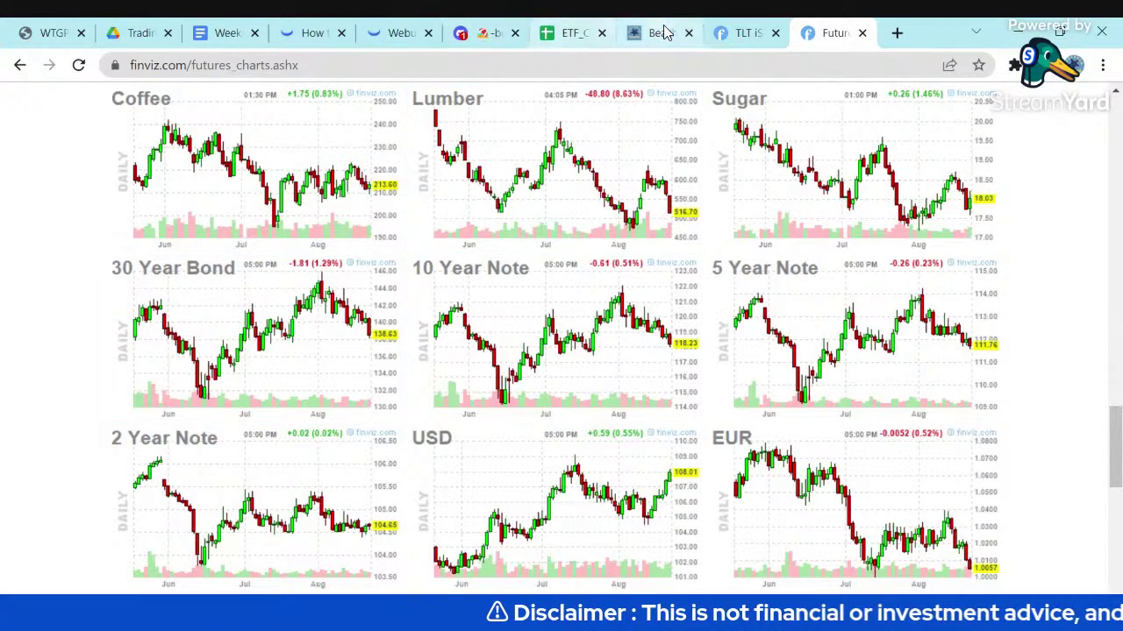
{"action": "left_click", "coordinate": [744, 33]}
{"action": "scroll", "coordinate": [743, 333], "scroll_direction": "down", "scroll_amount": 2}
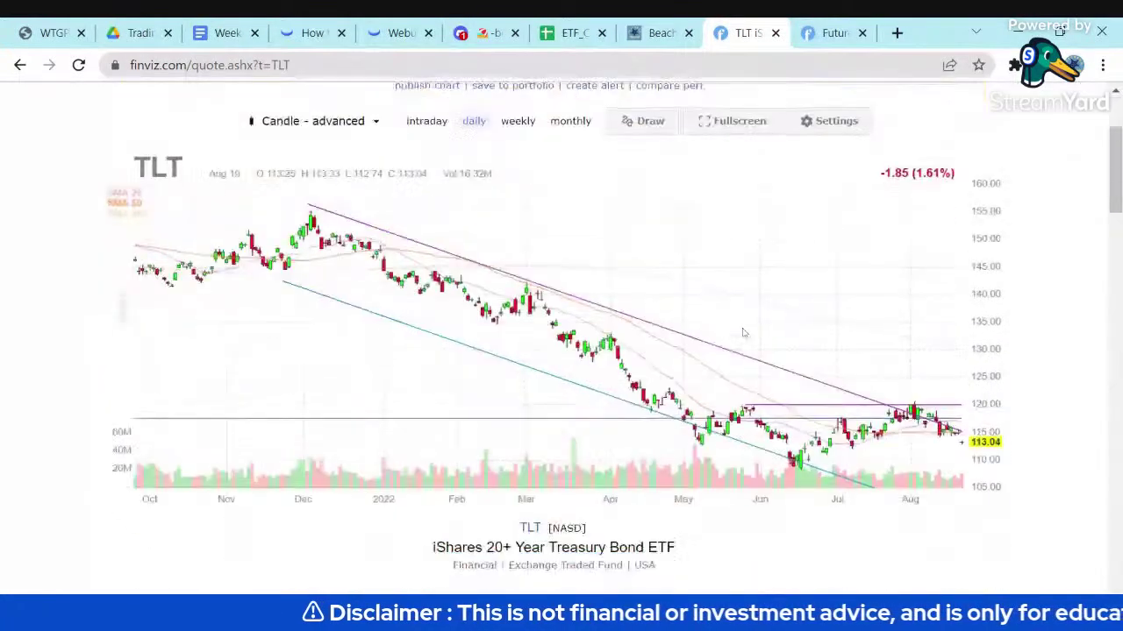
{"action": "scroll", "coordinate": [743, 333], "scroll_direction": "down", "scroll_amount": 1}
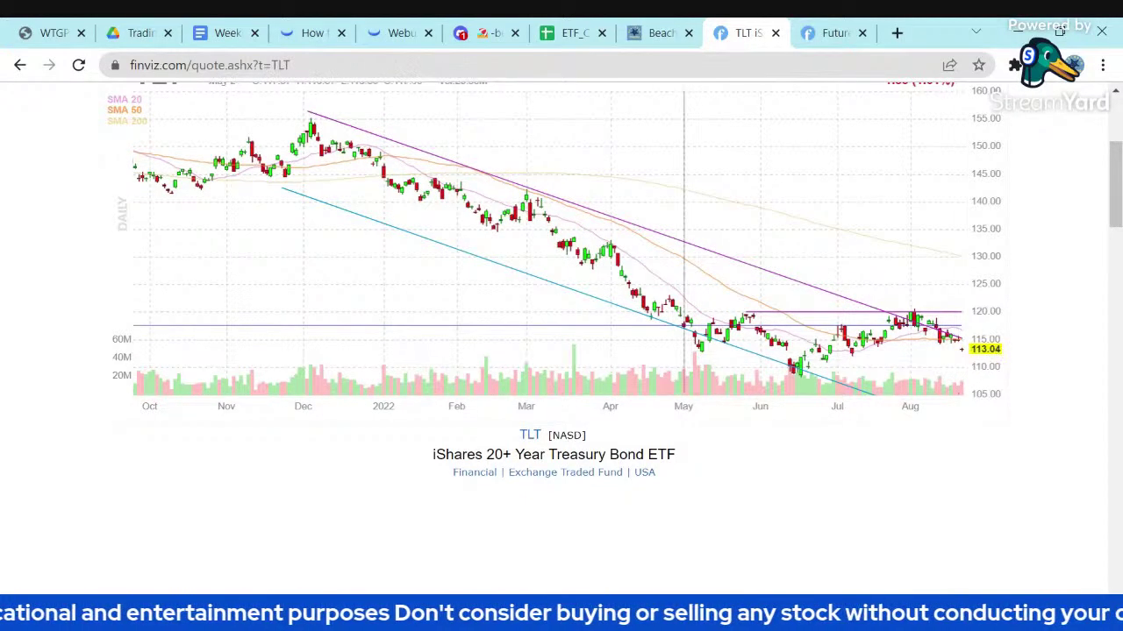
Step: Look up the ticker TMF on FinViz and view its daily candlestick chart
{"action": "scroll", "coordinate": [683, 327], "scroll_direction": "up", "scroll_amount": 4}
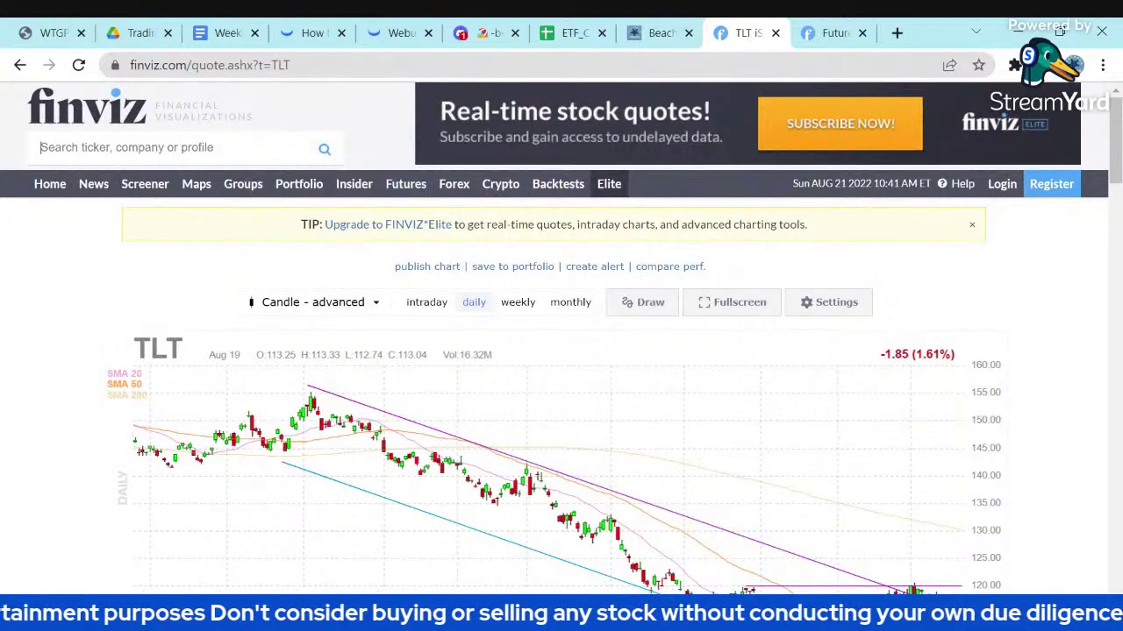
{"action": "type", "text": "TMF"}
{"action": "key", "text": "Return"}
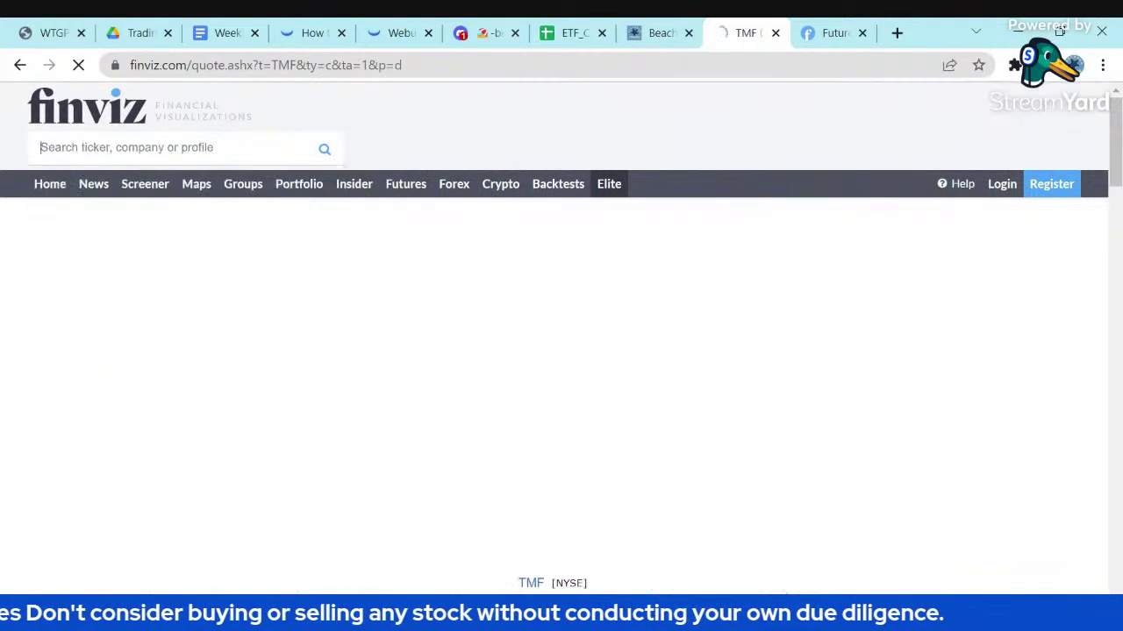
{"action": "scroll", "coordinate": [245, 277], "scroll_direction": "down", "scroll_amount": 3}
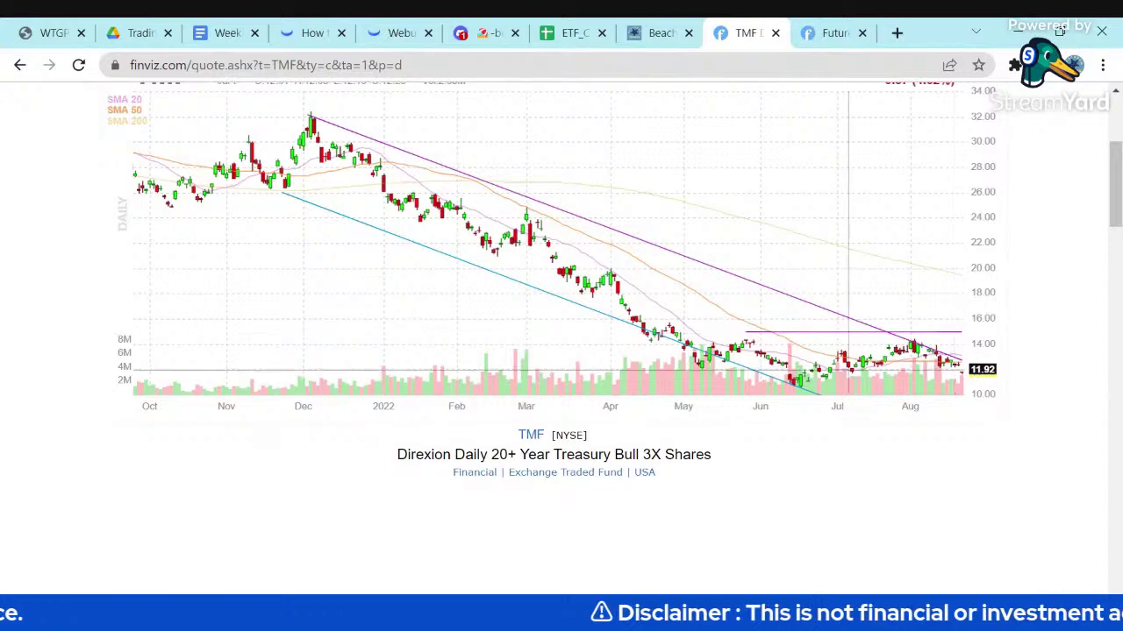
Step: Switch TMF's chart to the weekly timeframe and view the full price history
{"action": "scroll", "coordinate": [852, 333], "scroll_direction": "up", "scroll_amount": 3}
{"action": "left_click", "coordinate": [517, 304]}
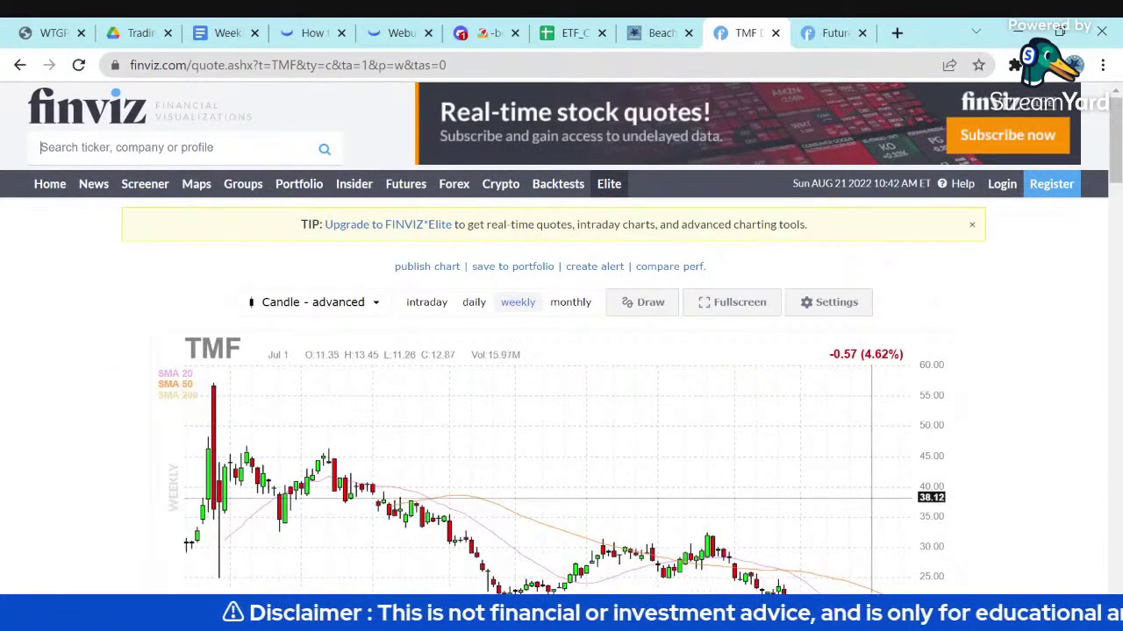
{"action": "scroll", "coordinate": [877, 539], "scroll_direction": "down", "scroll_amount": 3}
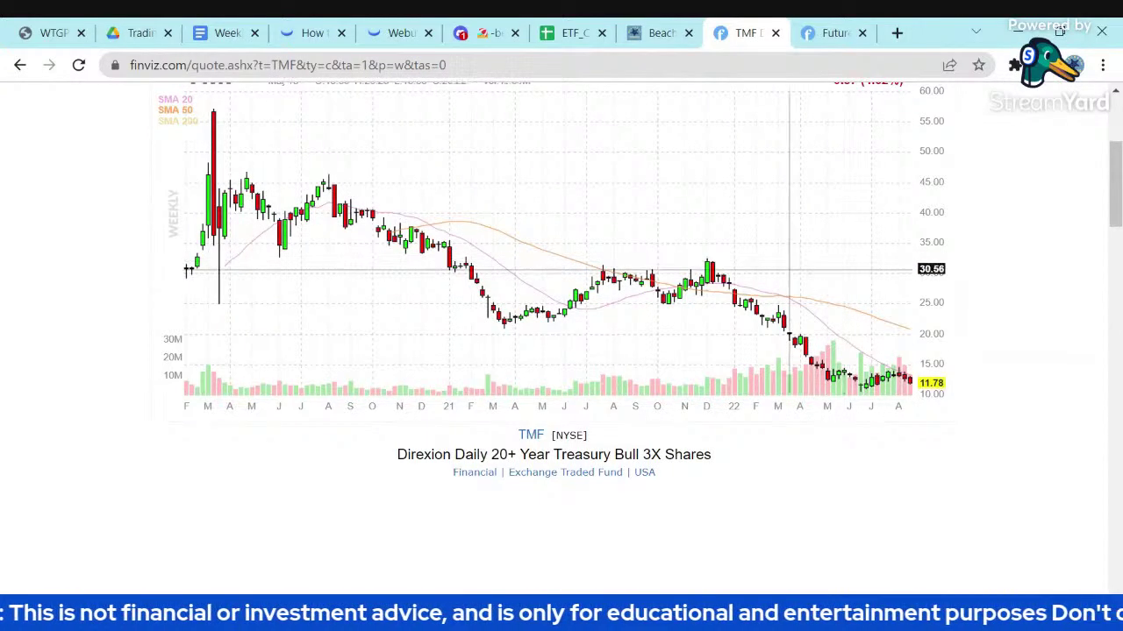
{"action": "scroll", "coordinate": [844, 260], "scroll_direction": "up", "scroll_amount": 3}
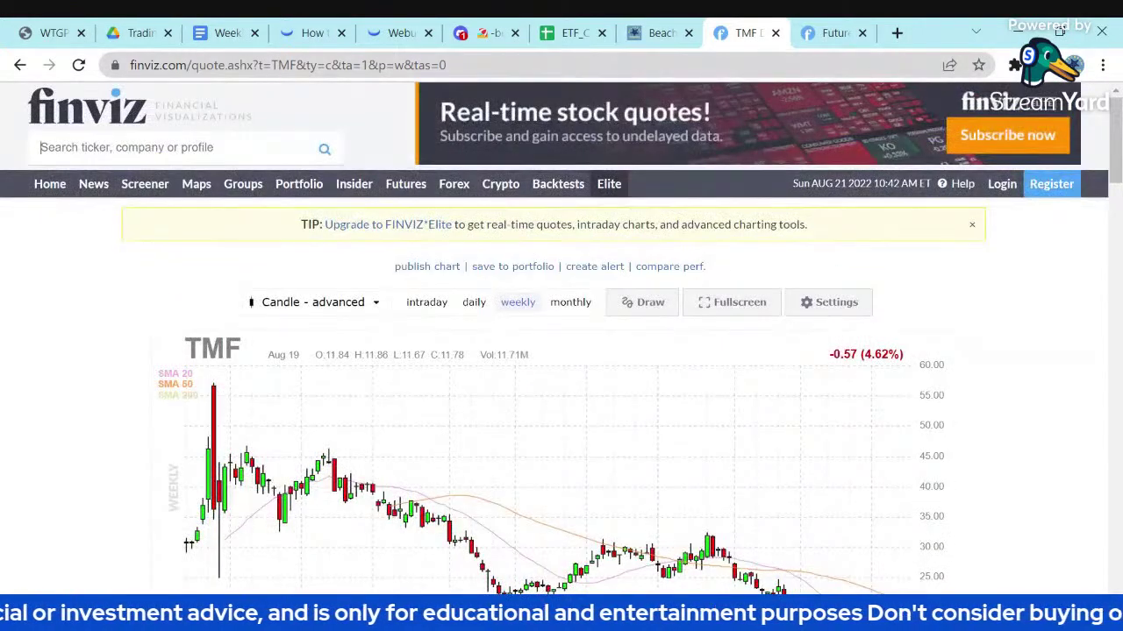
Step: Change the ticker in the page address from TMF to TLT to show TLT's weekly chart
{"action": "left_click", "coordinate": [303, 68]}
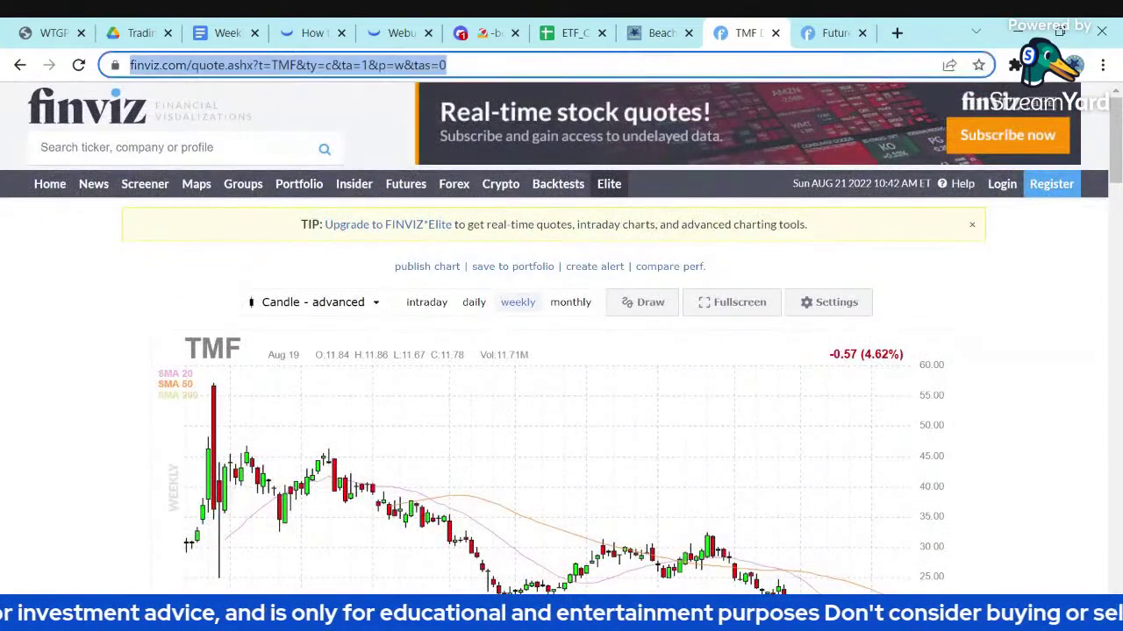
{"action": "left_click", "coordinate": [300, 68]}
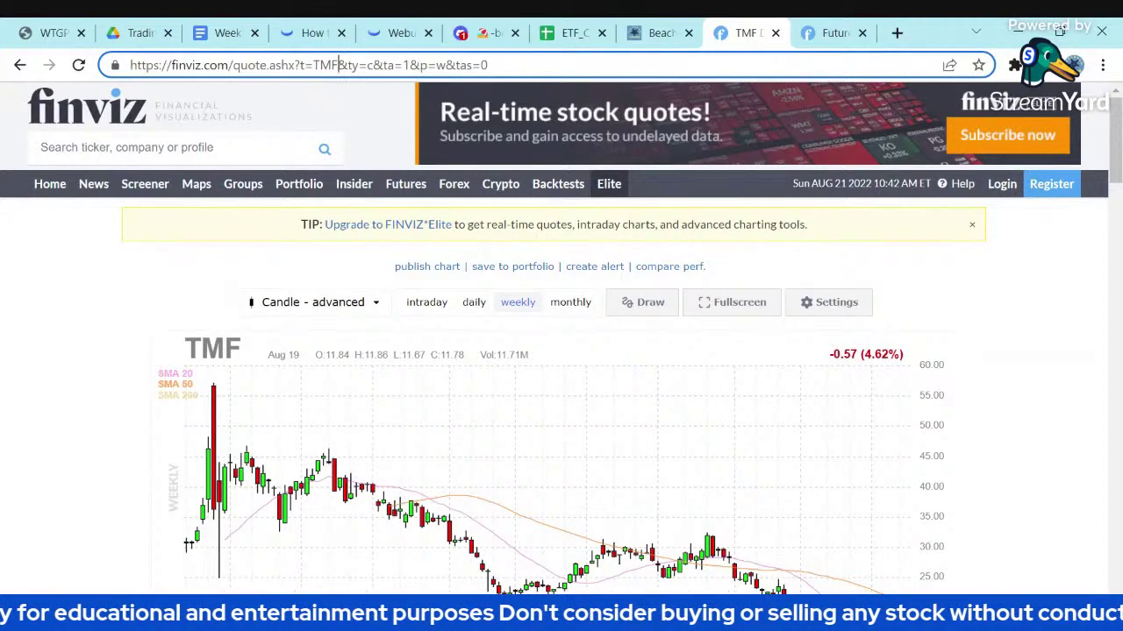
{"action": "key", "text": "BackSpace"}
{"action": "key", "text": "BackSpace"}
{"action": "type", "text": "LT"}
{"action": "key", "text": "Return"}
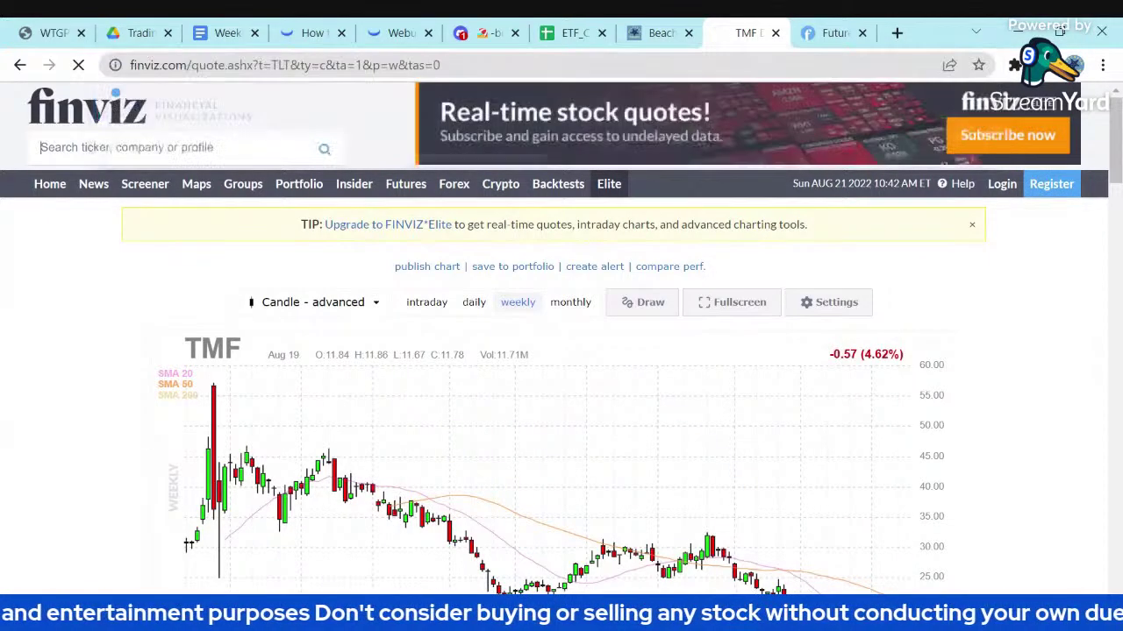
{"action": "scroll", "coordinate": [1034, 466], "scroll_direction": "down", "scroll_amount": 2}
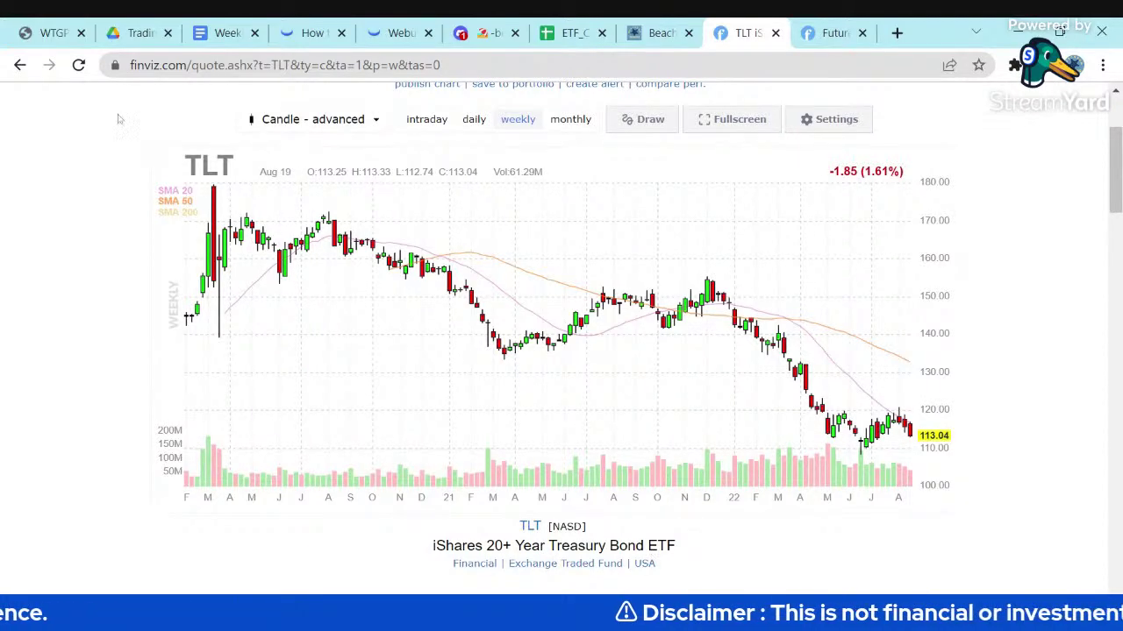
Step: Go back to TMF's weekly chart, switch to the ETF comparison spreadsheet, and examine the TYD row's price, ratio and comment cells
{"action": "left_click", "coordinate": [20, 65]}
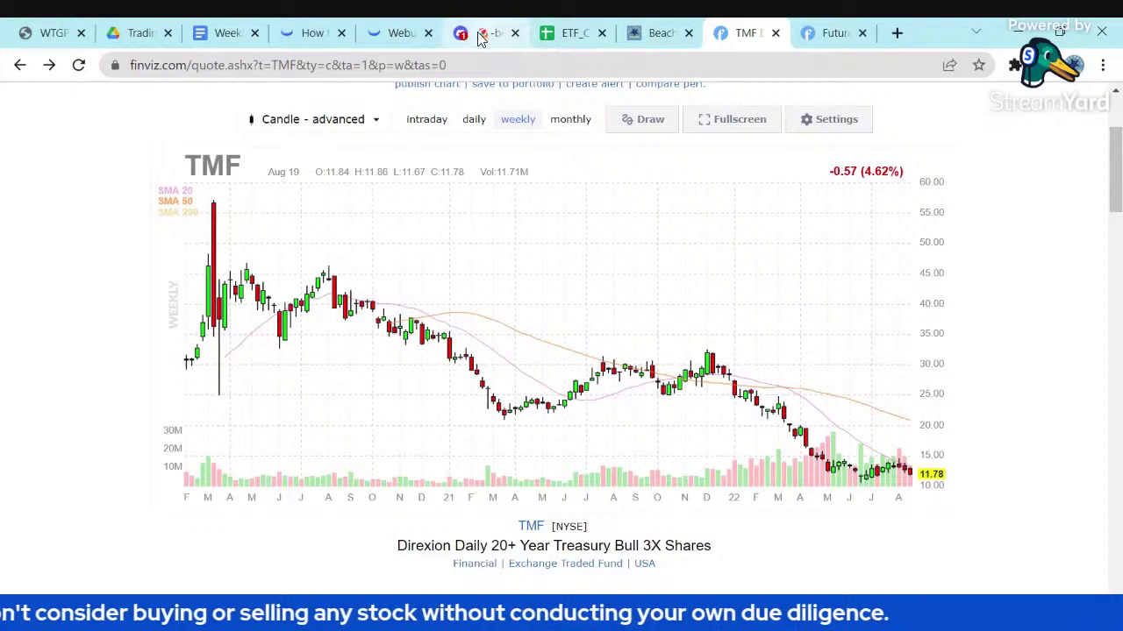
{"action": "left_click", "coordinate": [570, 33]}
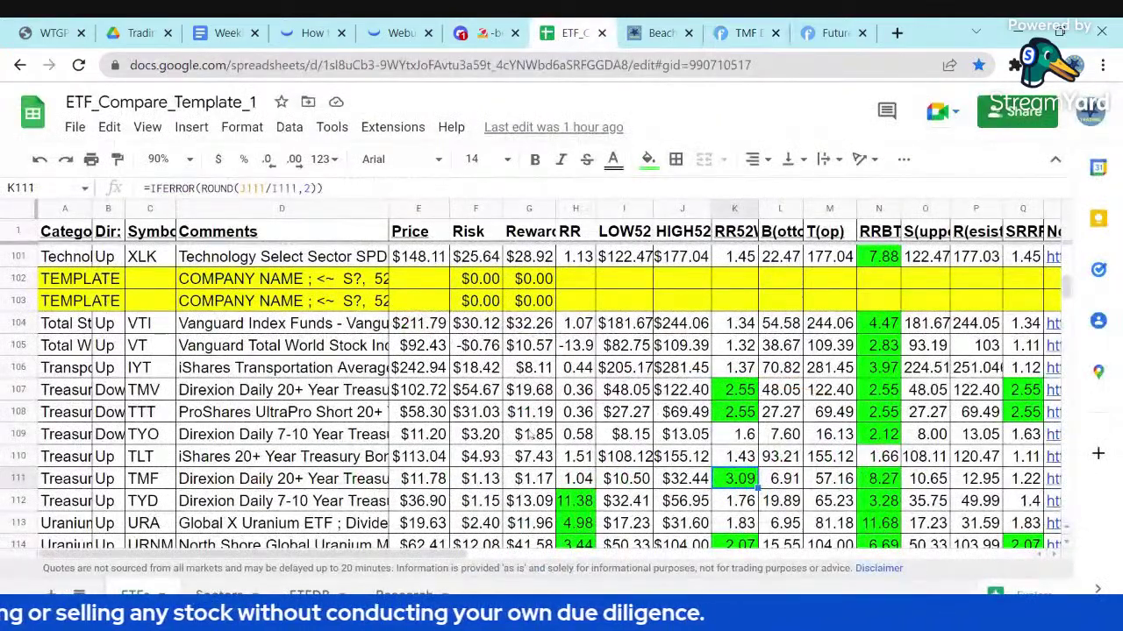
{"action": "scroll", "coordinate": [531, 428], "scroll_direction": "down", "scroll_amount": 1}
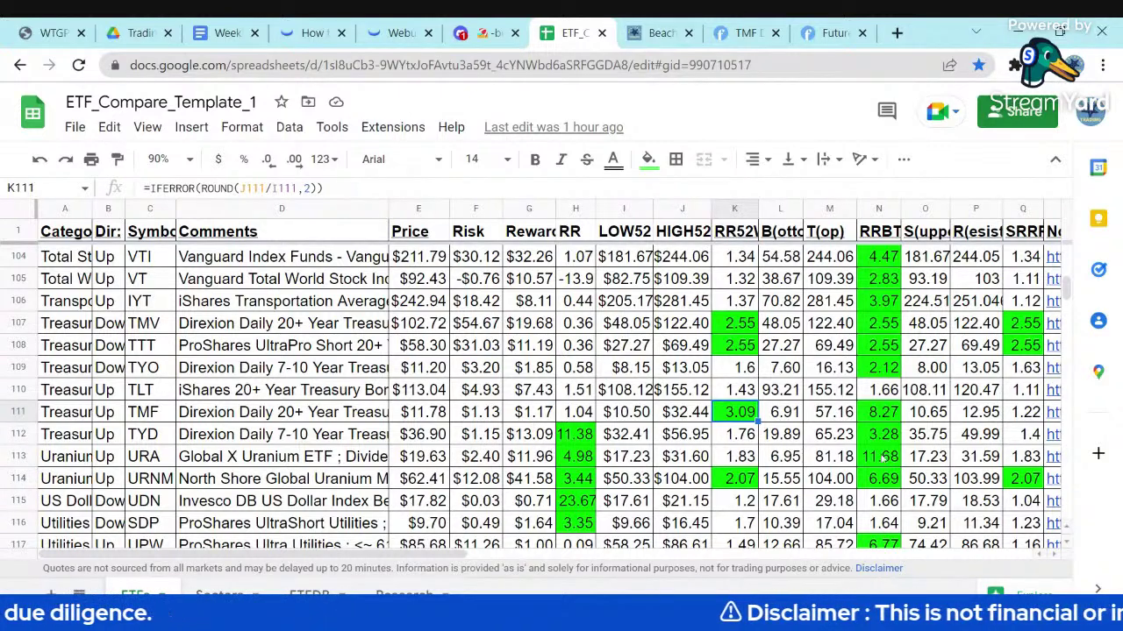
{"action": "left_click", "coordinate": [429, 437]}
{"action": "left_click", "coordinate": [574, 438]}
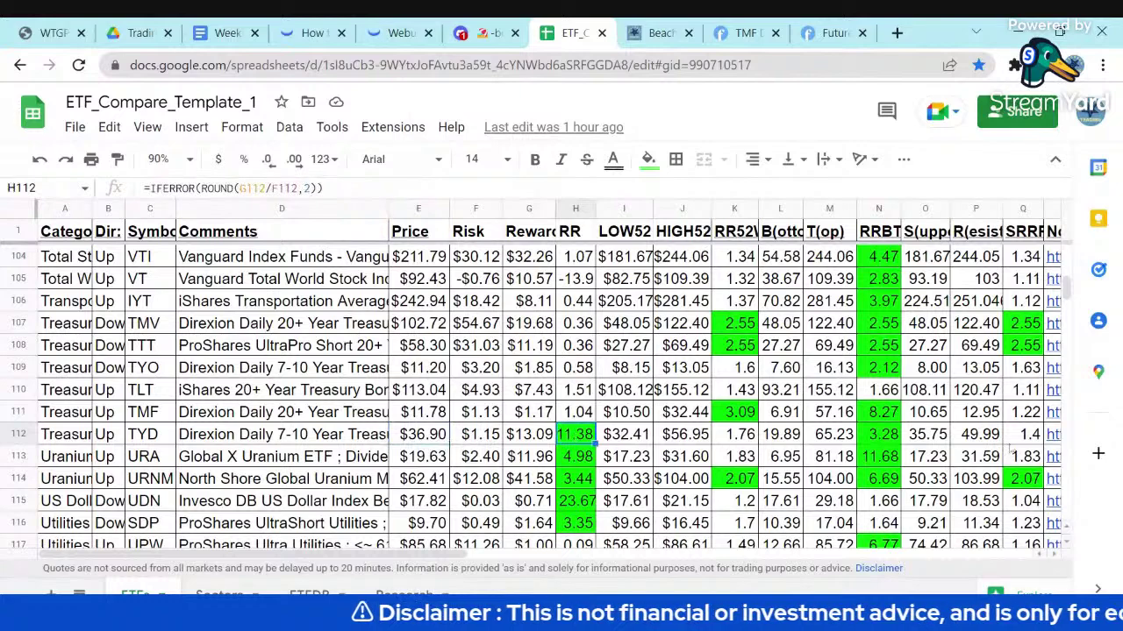
{"action": "left_click", "coordinate": [1026, 444]}
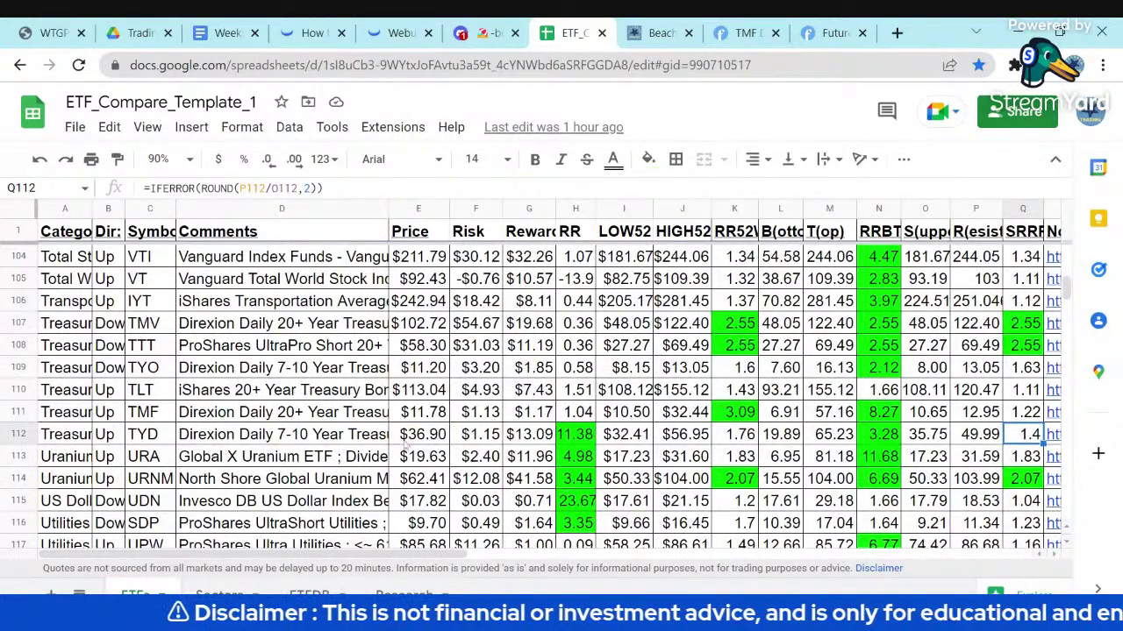
{"action": "left_click", "coordinate": [344, 435]}
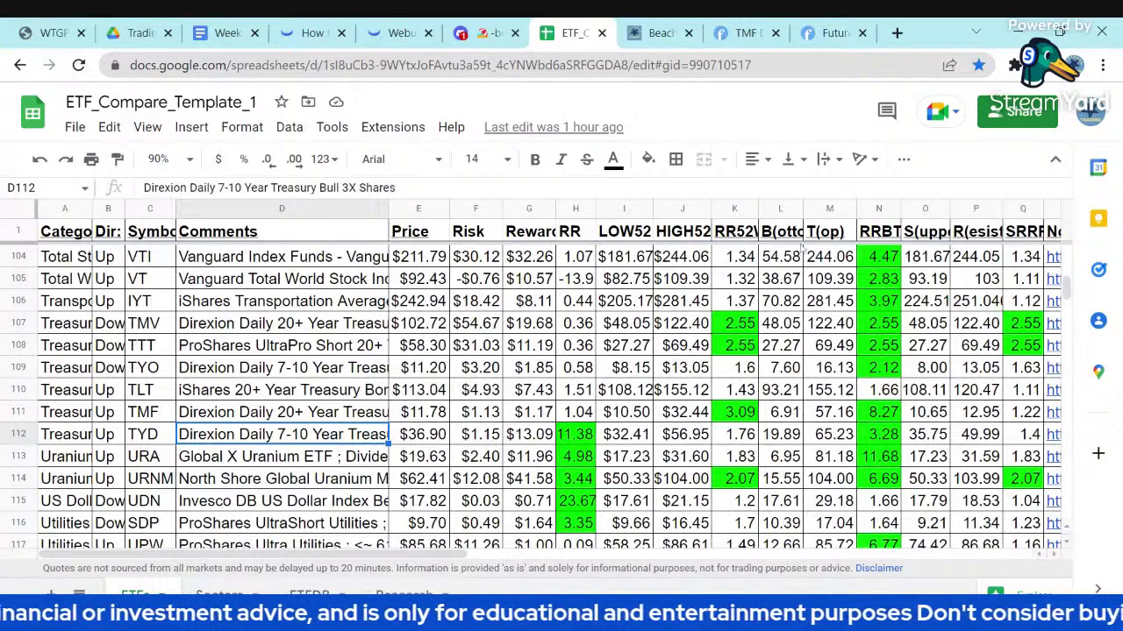
Step: Switch back to FinViz, open its home page, and close the futures charts tab
{"action": "left_click", "coordinate": [739, 40]}
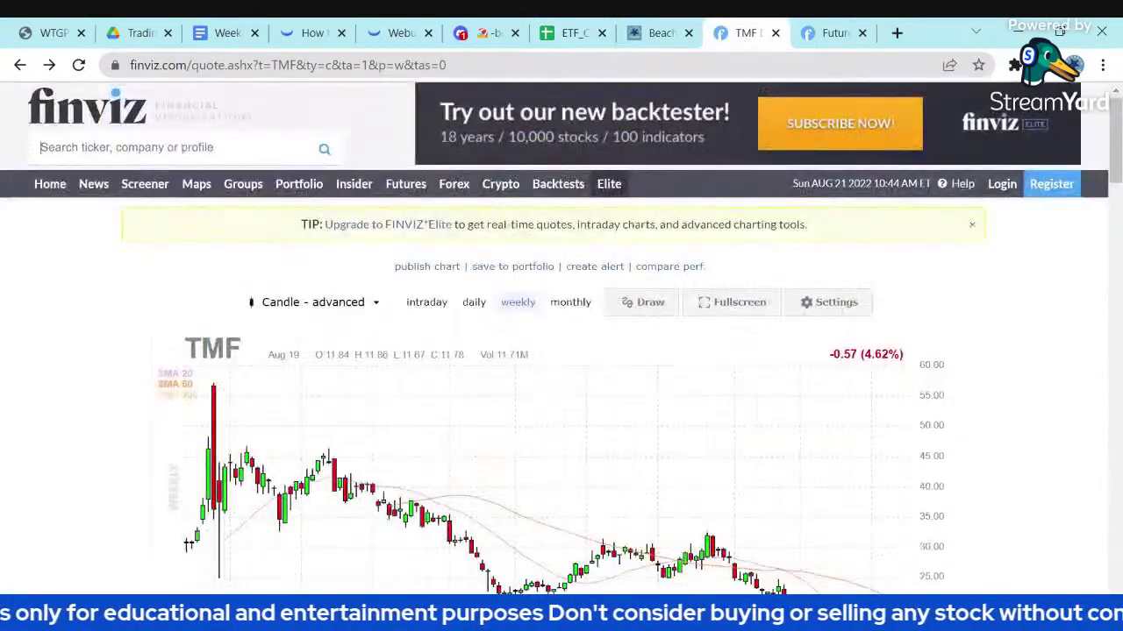
{"action": "left_click", "coordinate": [50, 183]}
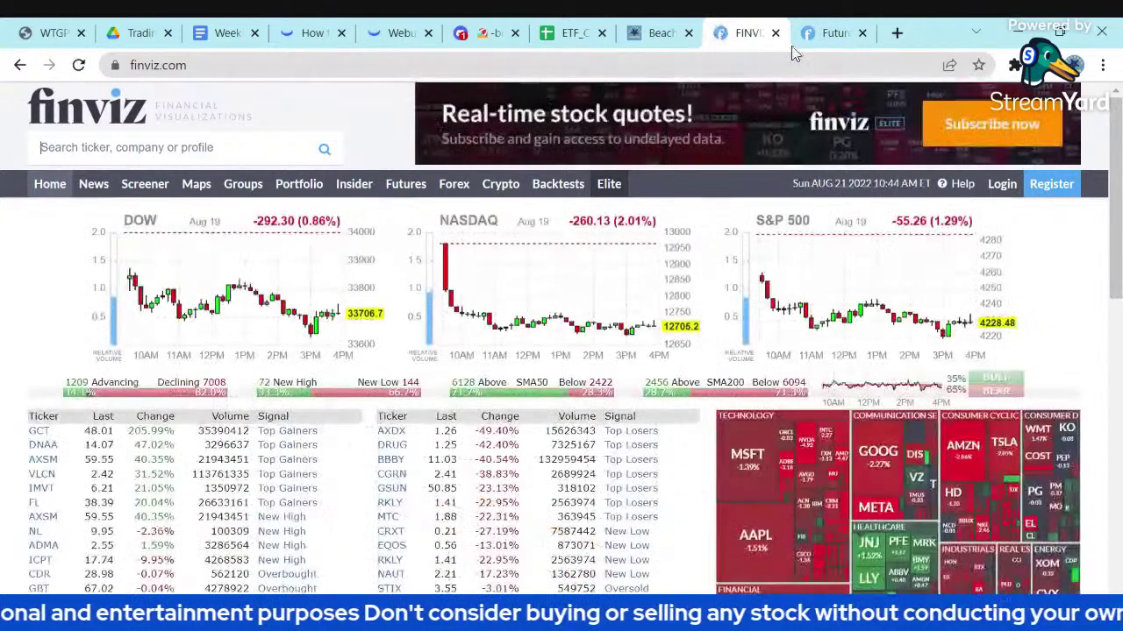
{"action": "left_click", "coordinate": [862, 33]}
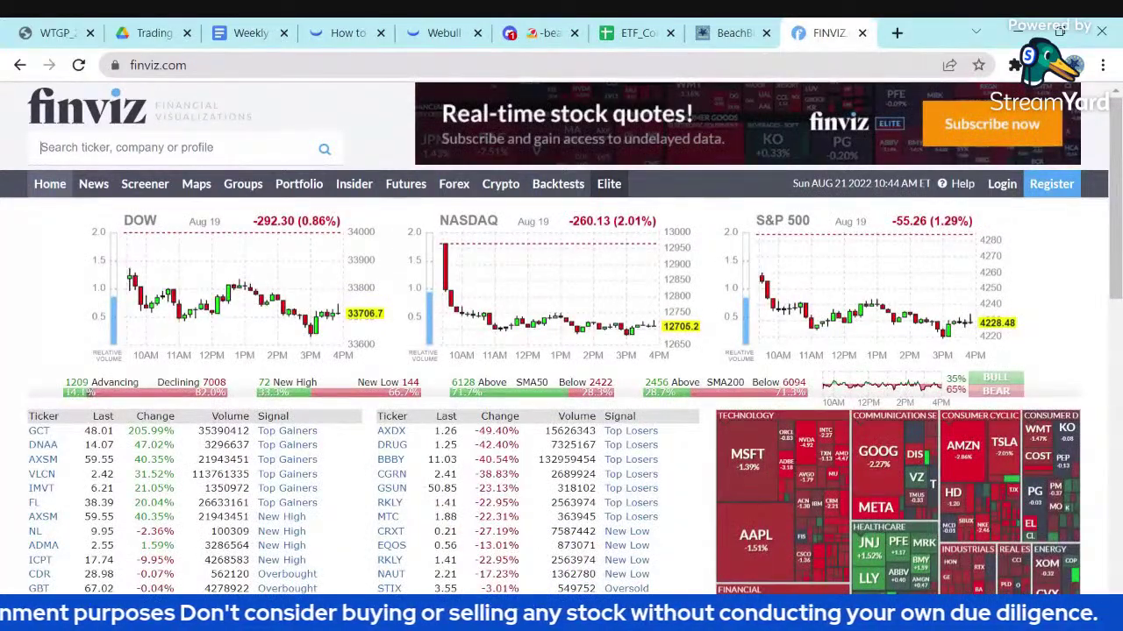
Step: Look up the ticker NMG, Nouveau Monde Graphite Inc., on FinViz
{"action": "type", "text": "NM"}
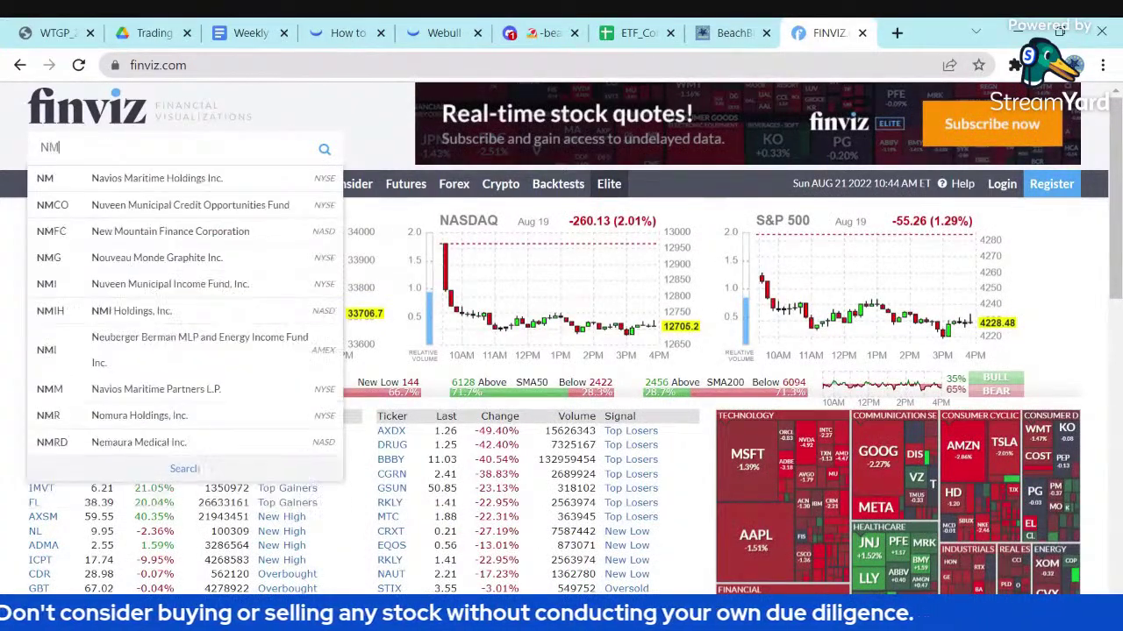
{"action": "type", "text": "G"}
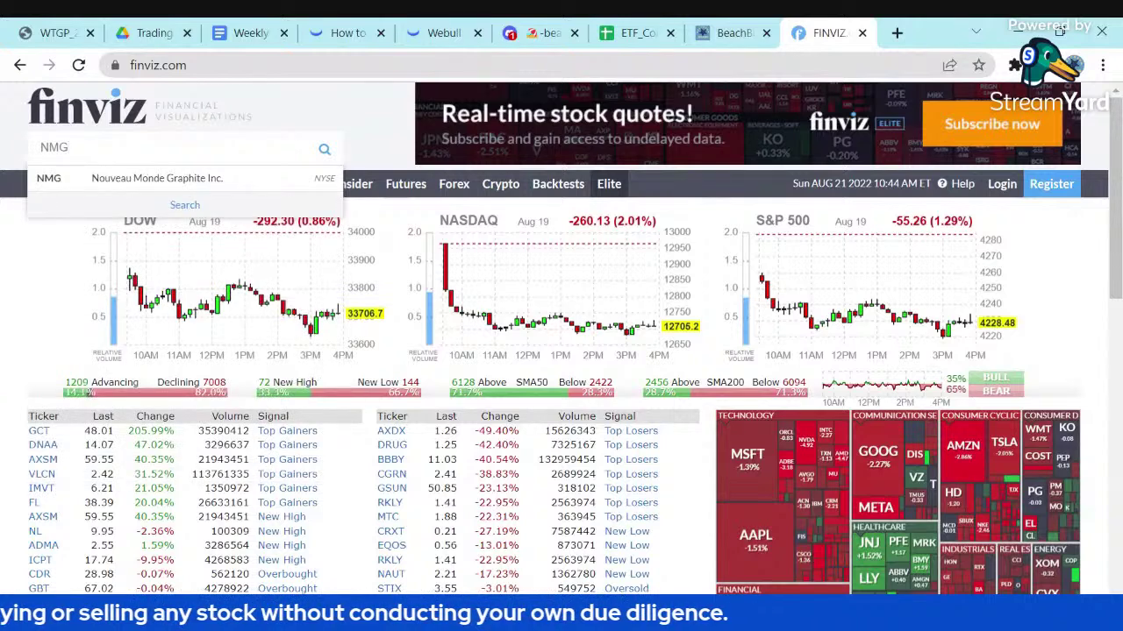
{"action": "key", "text": "Return"}
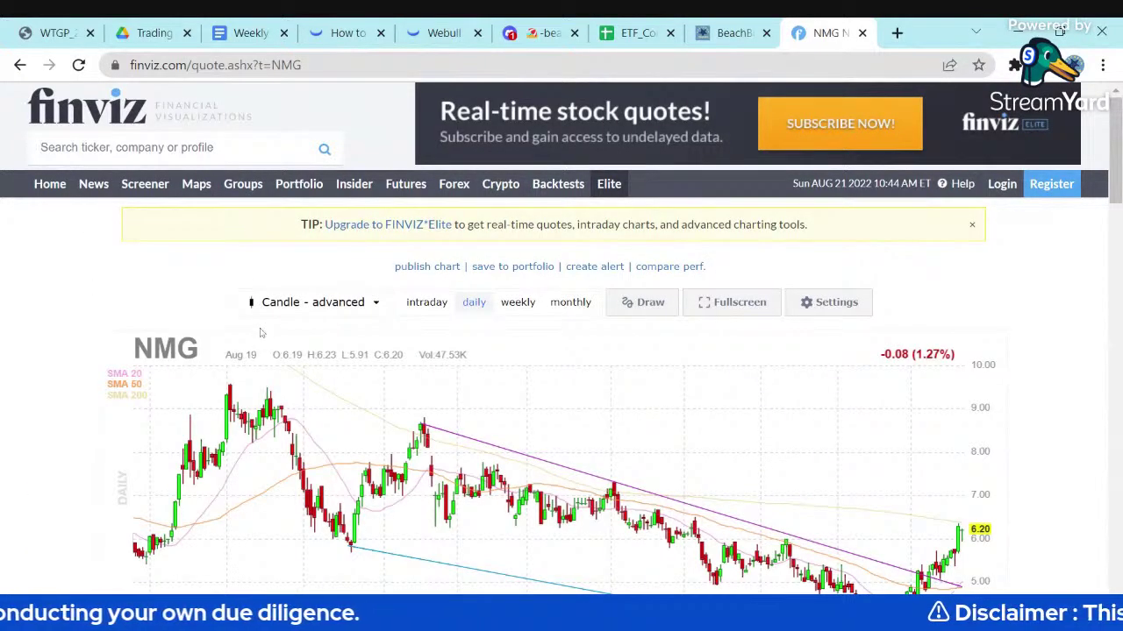
Step: Examine NMG's daily candlestick chart, trend lines and the fundamental and performance statistics below it
{"action": "scroll", "coordinate": [95, 455], "scroll_direction": "down", "scroll_amount": 2}
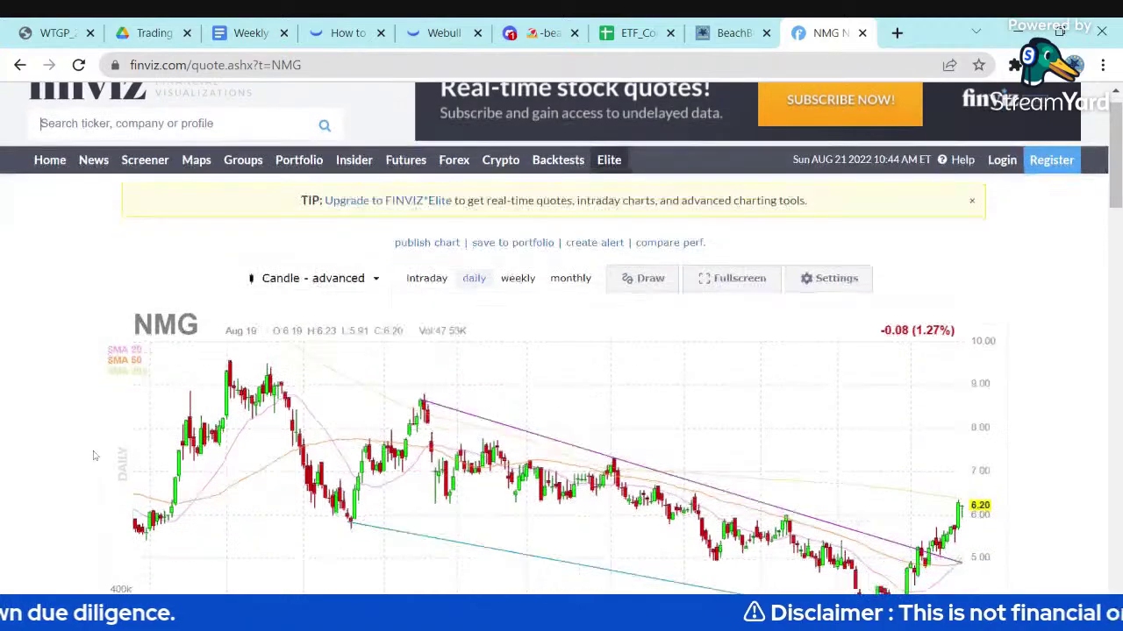
{"action": "scroll", "coordinate": [94, 455], "scroll_direction": "down", "scroll_amount": 2}
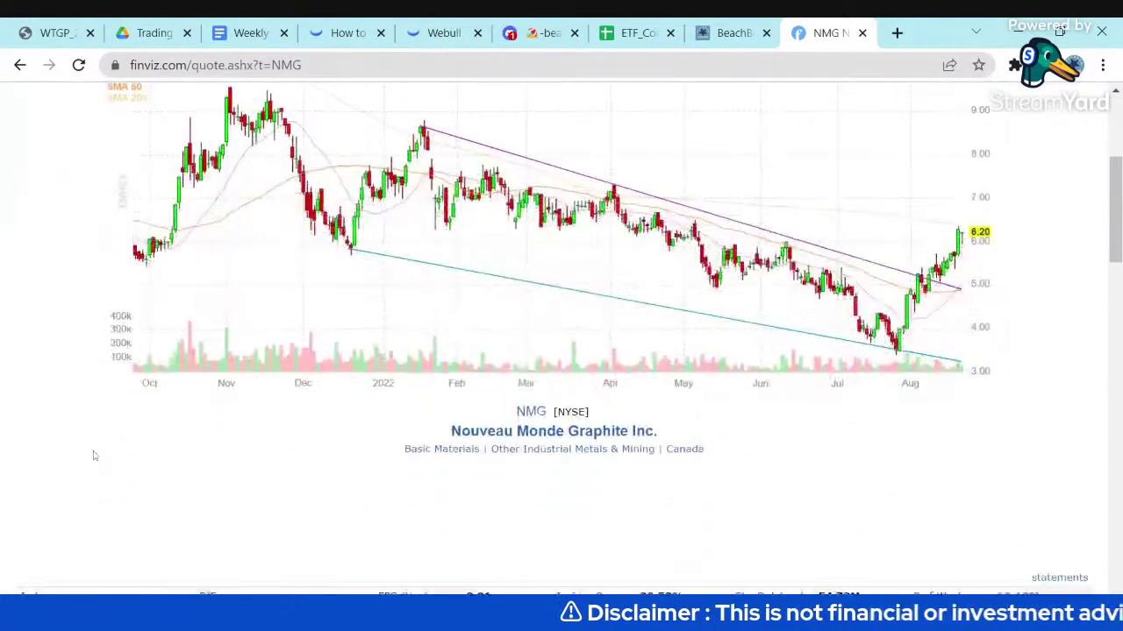
{"action": "scroll", "coordinate": [95, 455], "scroll_direction": "down", "scroll_amount": 1}
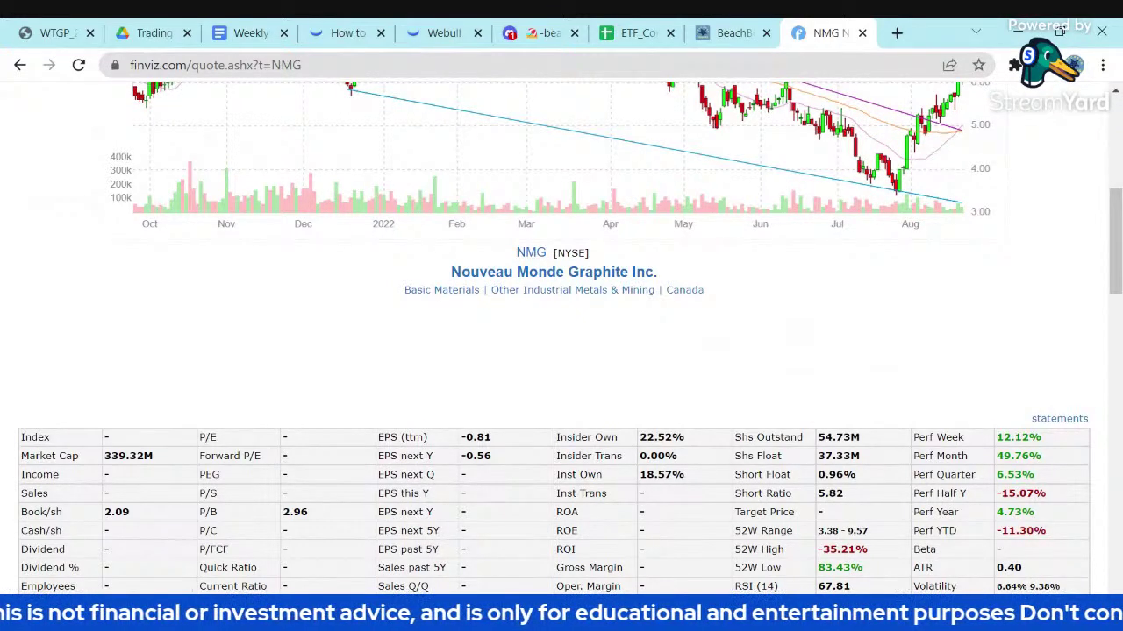
{"action": "scroll", "coordinate": [175, 400], "scroll_direction": "up", "scroll_amount": 4}
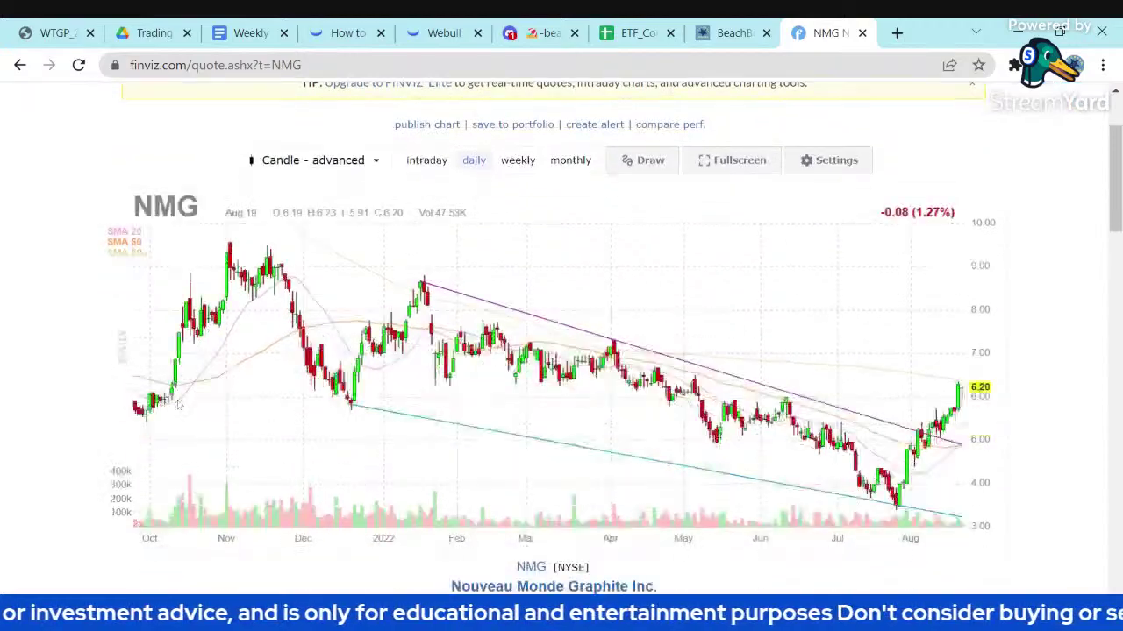
{"action": "scroll", "coordinate": [178, 405], "scroll_direction": "down", "scroll_amount": 4}
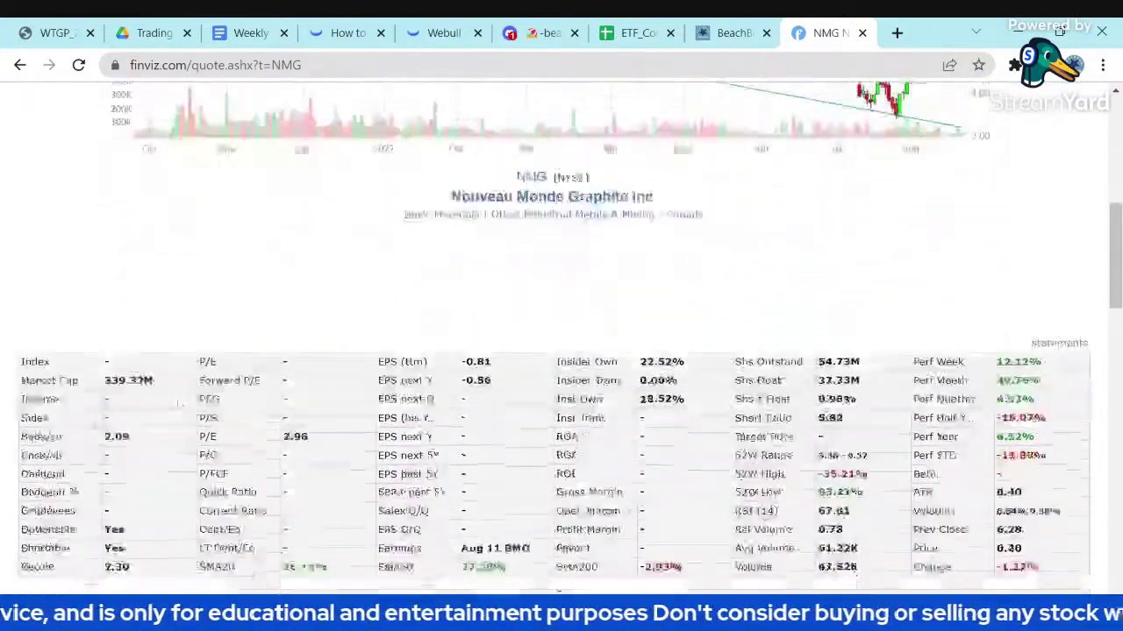
{"action": "scroll", "coordinate": [177, 404], "scroll_direction": "up", "scroll_amount": 3}
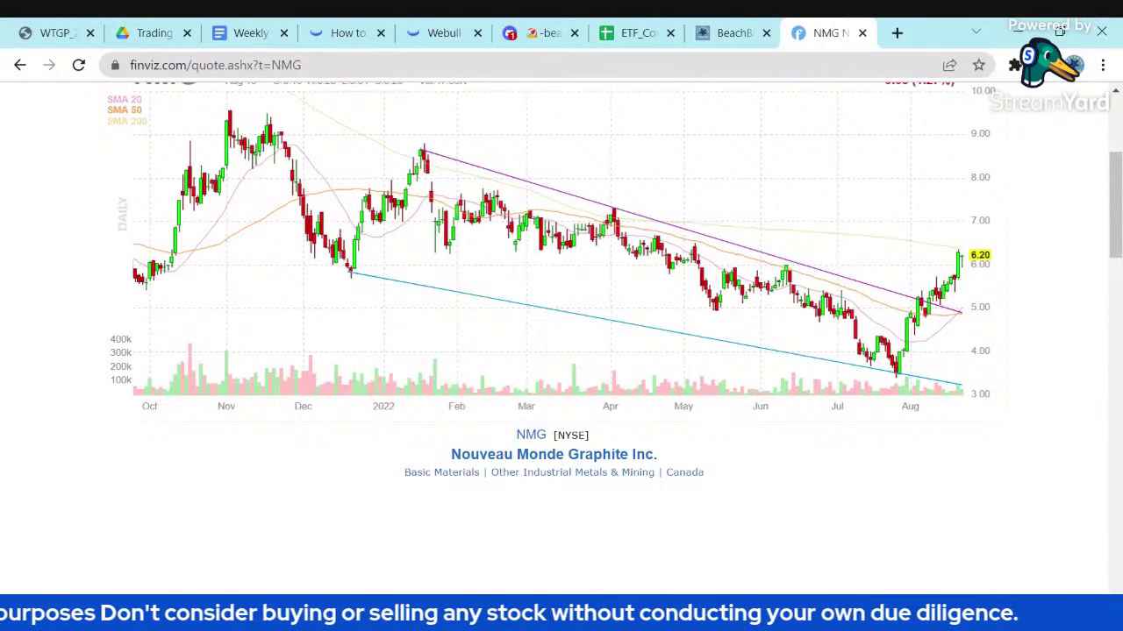
Step: Switch NMG's chart to the weekly timeframe and review the price history and statistics table
{"action": "scroll", "coordinate": [526, 263], "scroll_direction": "up", "scroll_amount": 1}
{"action": "left_click", "coordinate": [518, 120]}
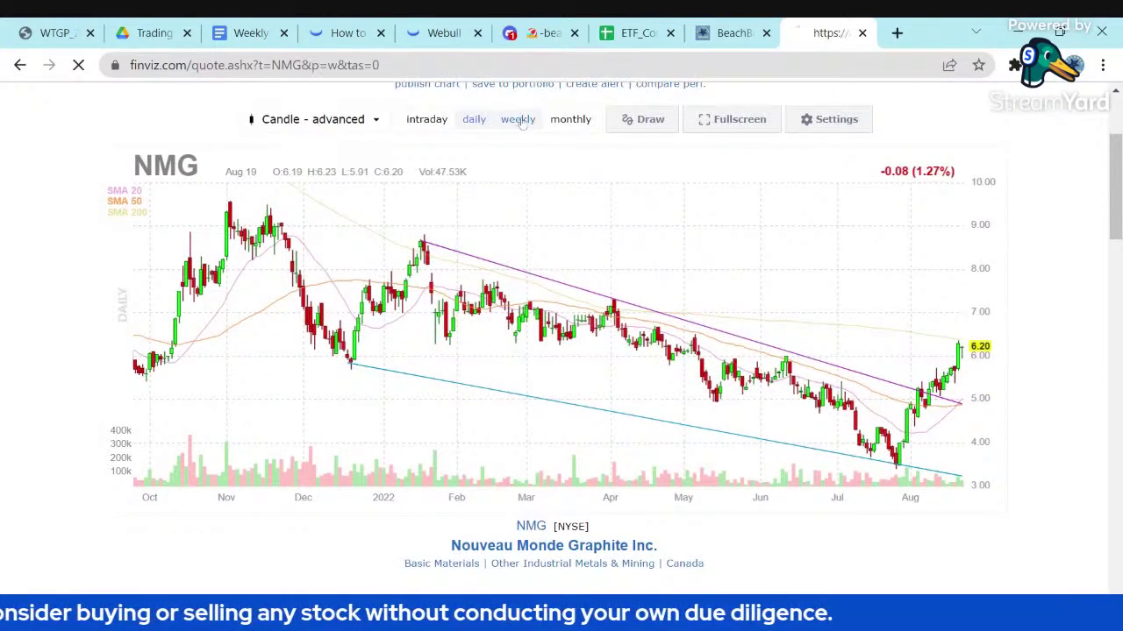
{"action": "scroll", "coordinate": [521, 123], "scroll_direction": "down", "scroll_amount": 1}
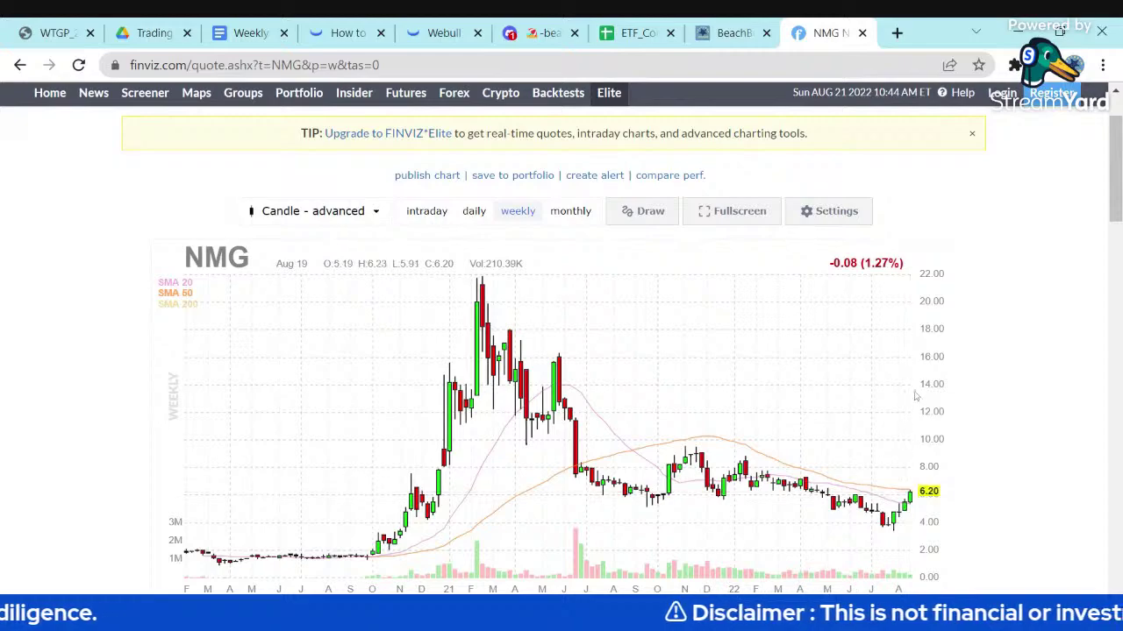
{"action": "scroll", "coordinate": [1001, 434], "scroll_direction": "down", "scroll_amount": 3}
{"action": "scroll", "coordinate": [1010, 442], "scroll_direction": "down", "scroll_amount": 2}
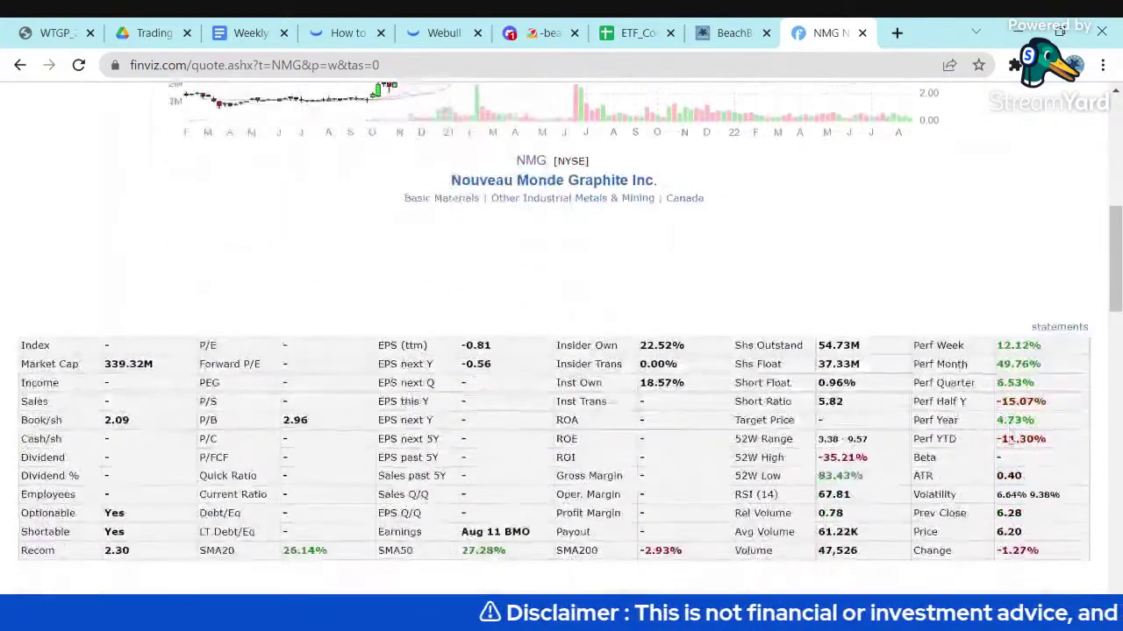